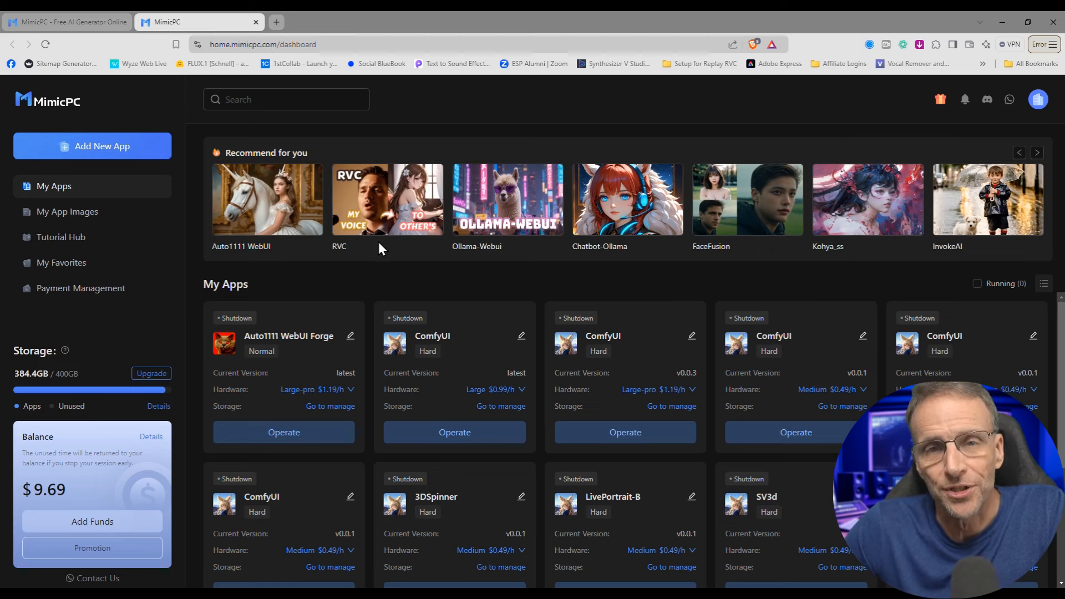
# - Look over the recommended apps on the dashboard and browse the articles in the Tutorial Hub
pyautogui.moveTo(338, 207)
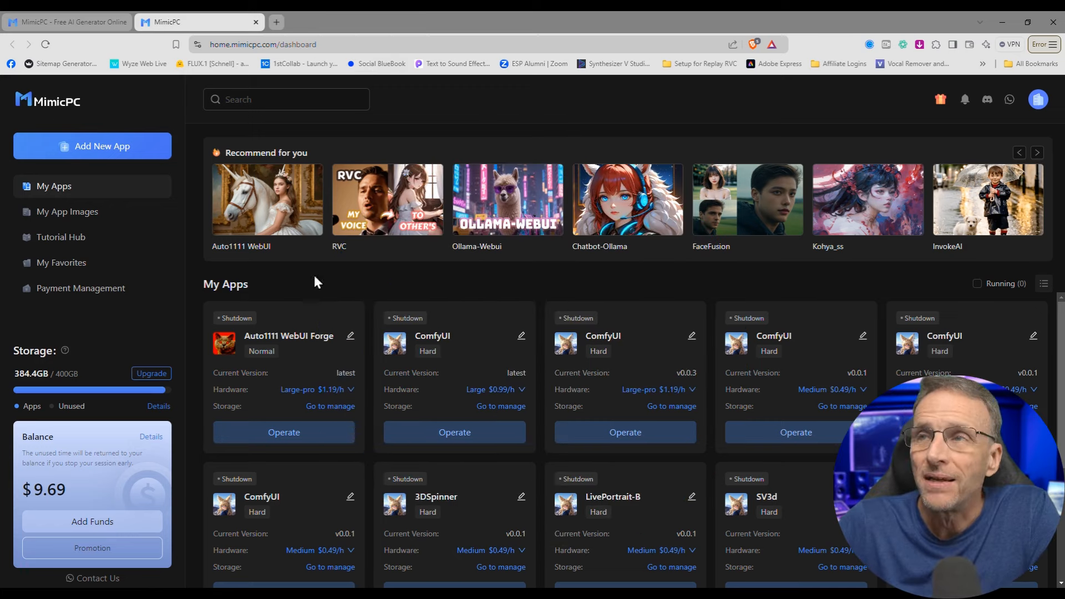
pyautogui.moveTo(239, 245)
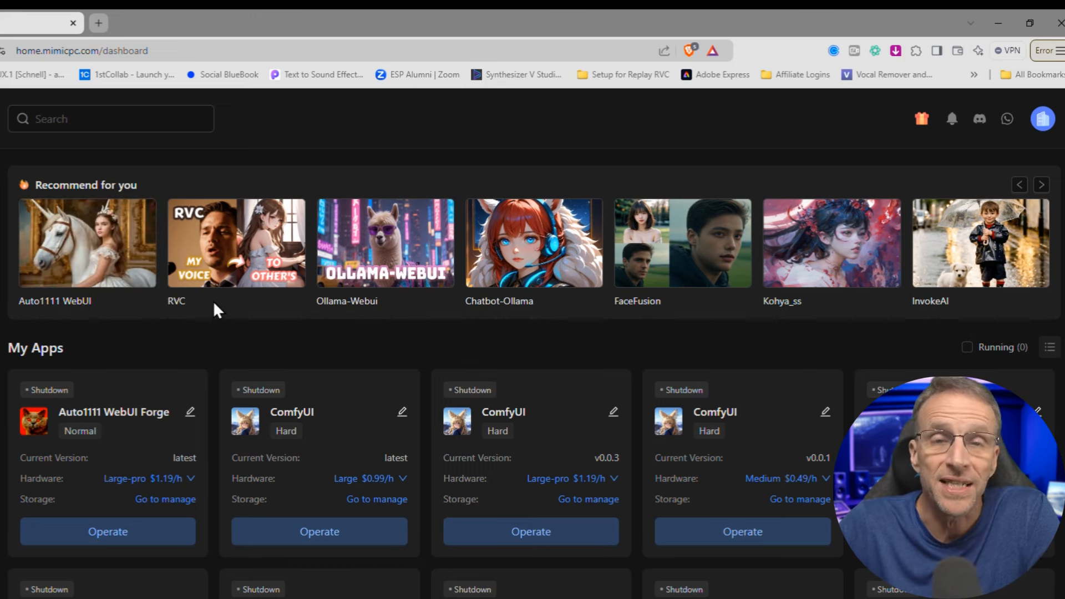
pyautogui.moveTo(695, 272)
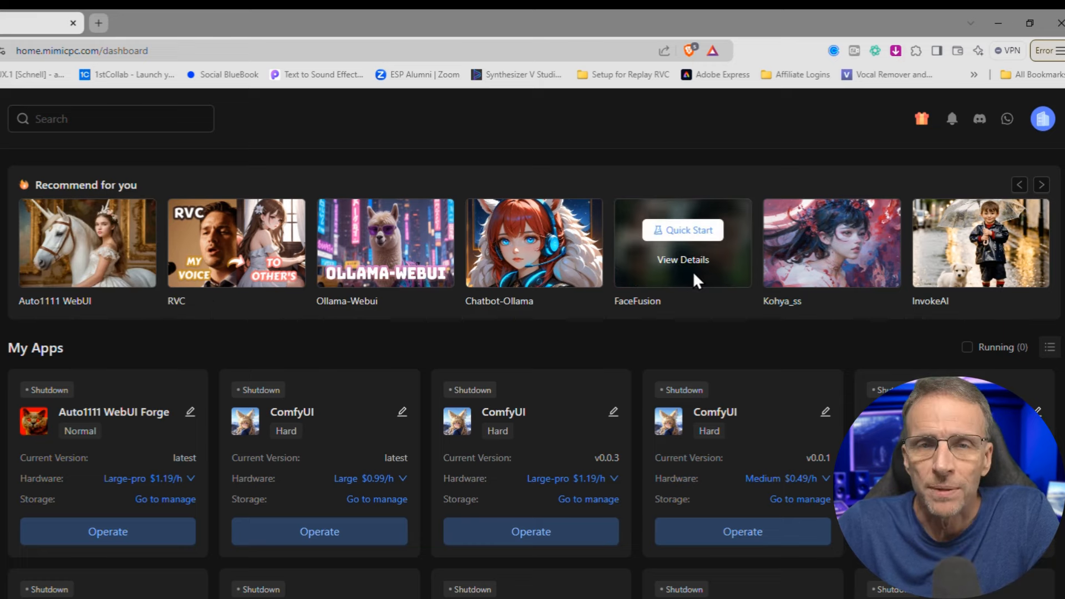
pyautogui.moveTo(833, 275)
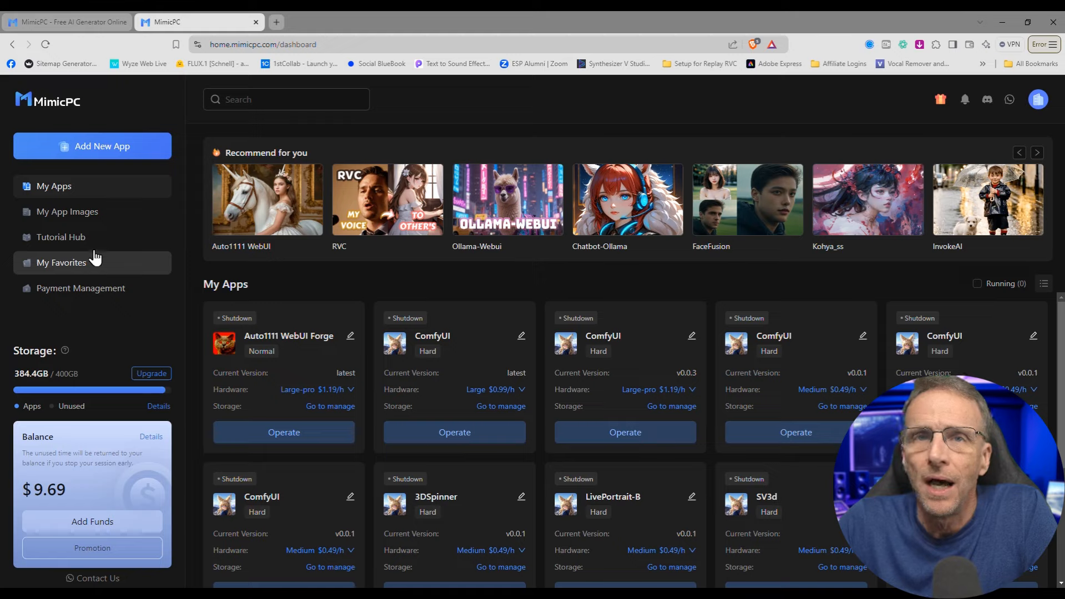
pyautogui.click(84, 237)
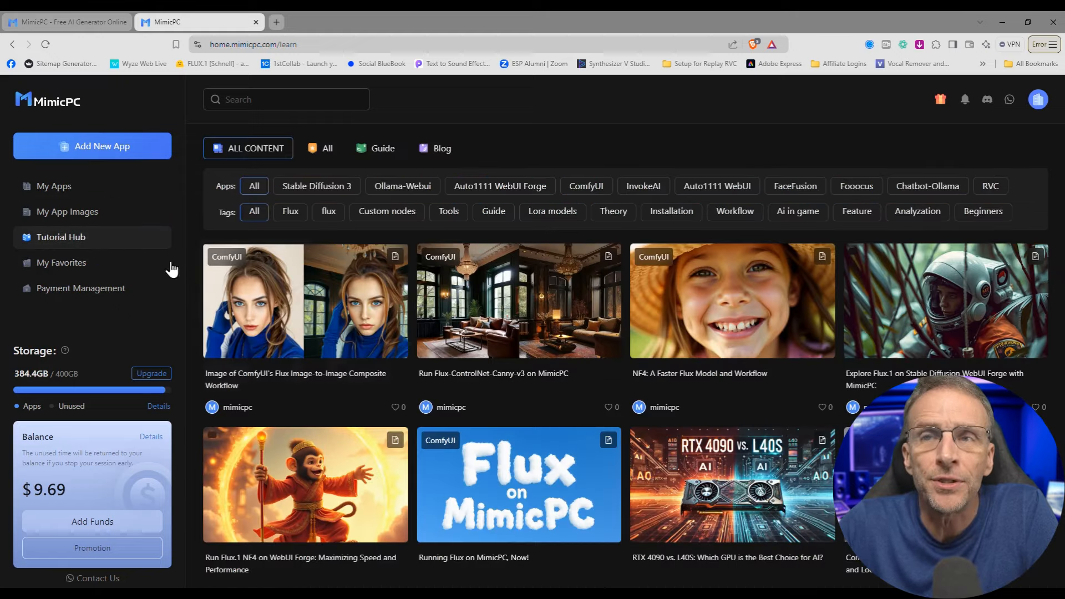
pyautogui.scroll(-5, 491, 305)
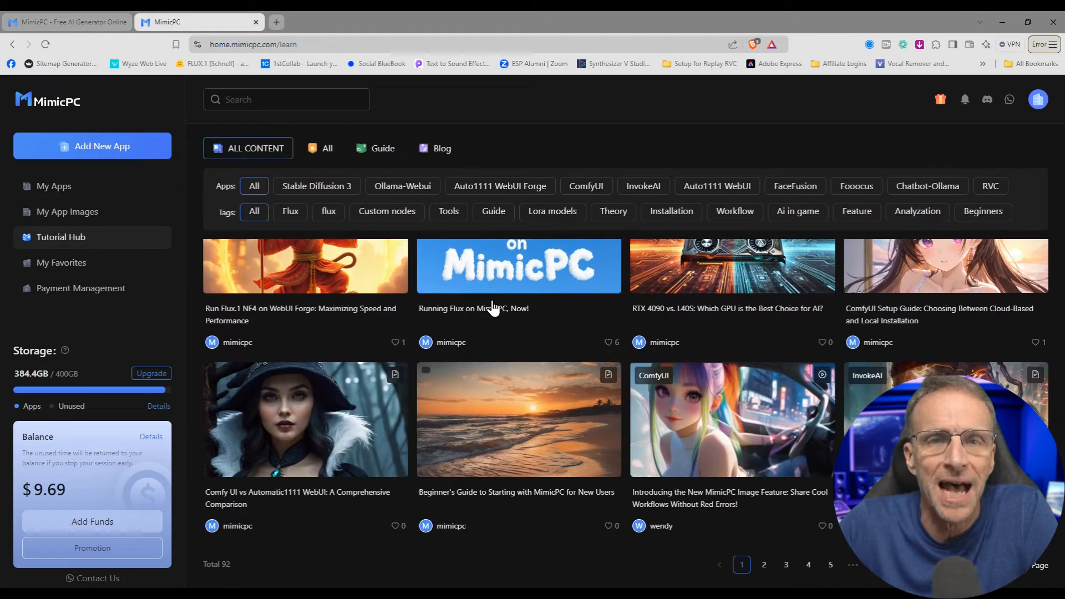
pyautogui.scroll(5, 526, 377)
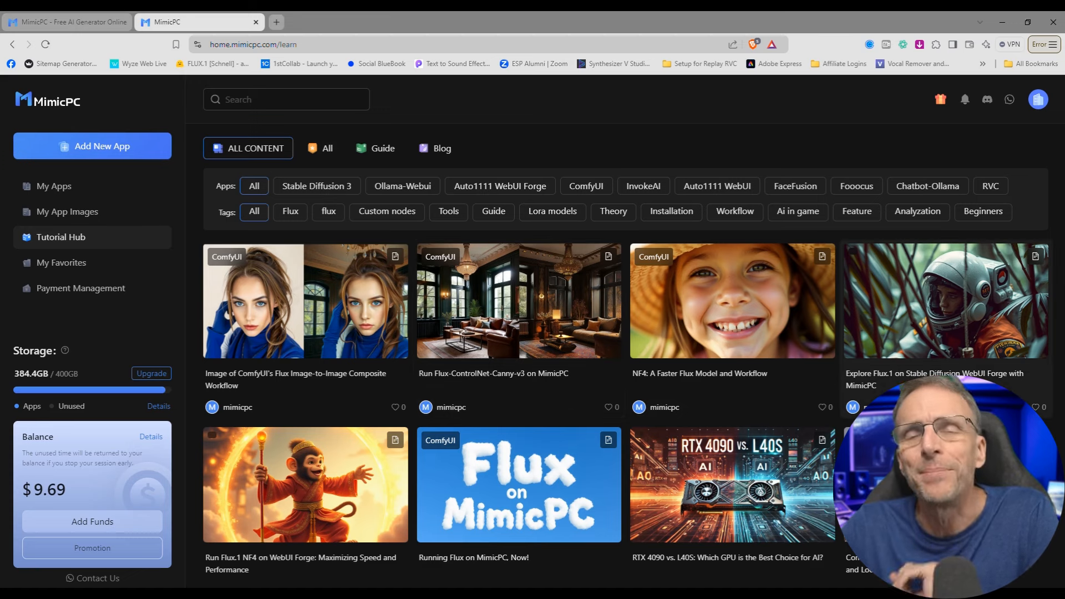
# - Find Auto1111 WebUI Forge among the apps that can be added and open its setup
pyautogui.click(87, 151)
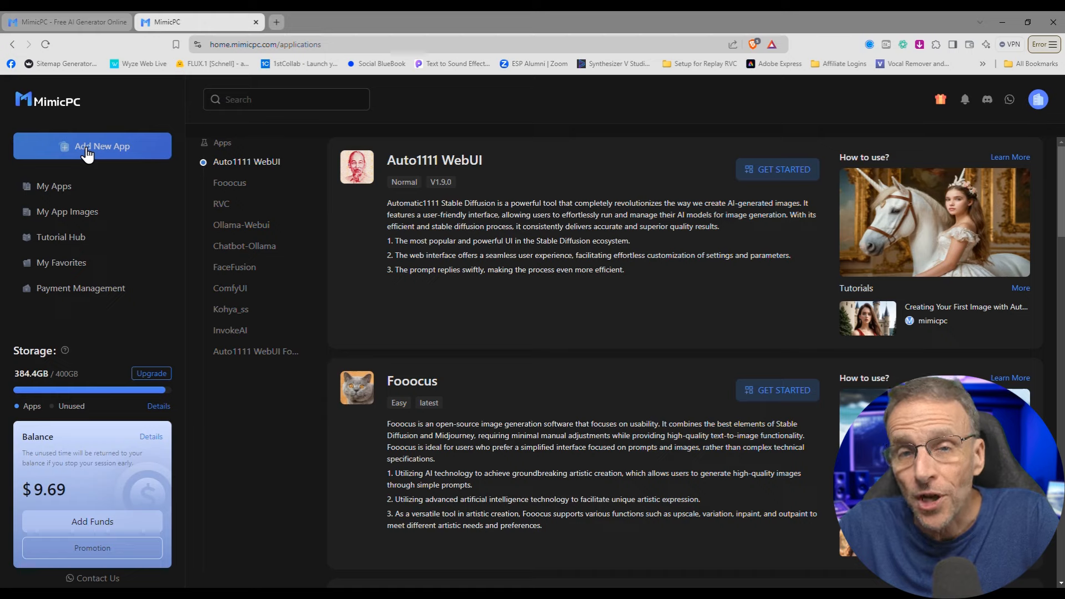
pyautogui.scroll(-10, 570, 319)
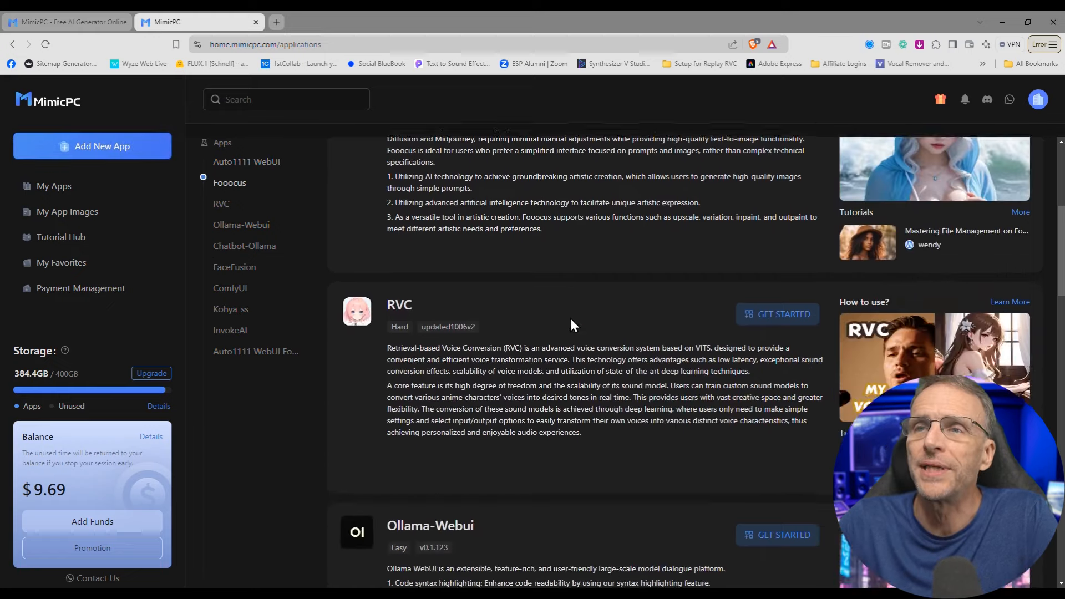
pyautogui.scroll(-15, 570, 317)
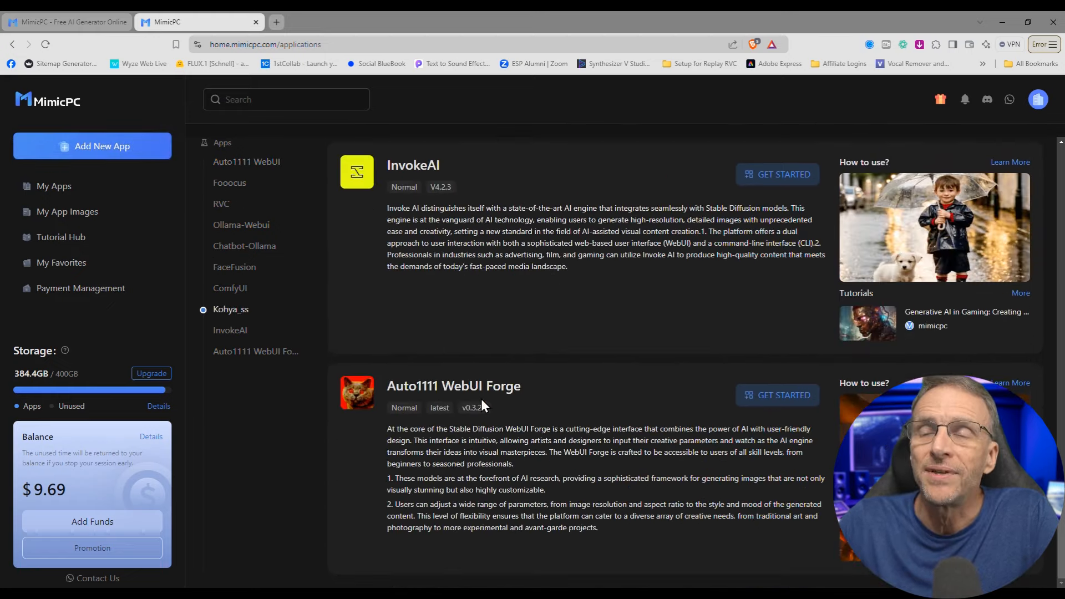
pyautogui.click(771, 397)
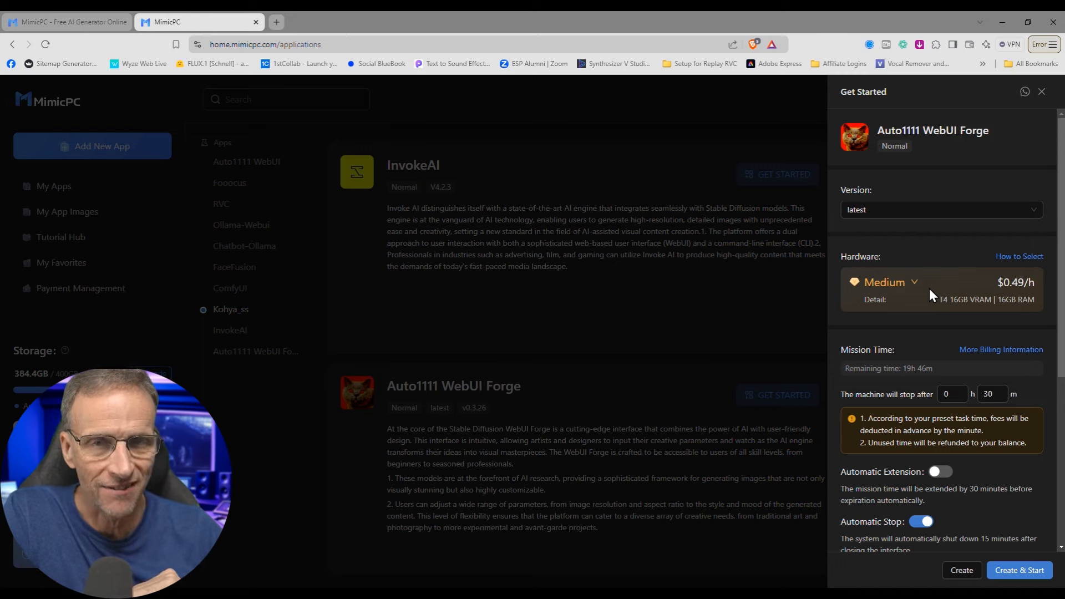
# - Choose the Large-pro hardware for Auto1111 WebUI Forge, then create and start the machine
pyautogui.click(930, 290)
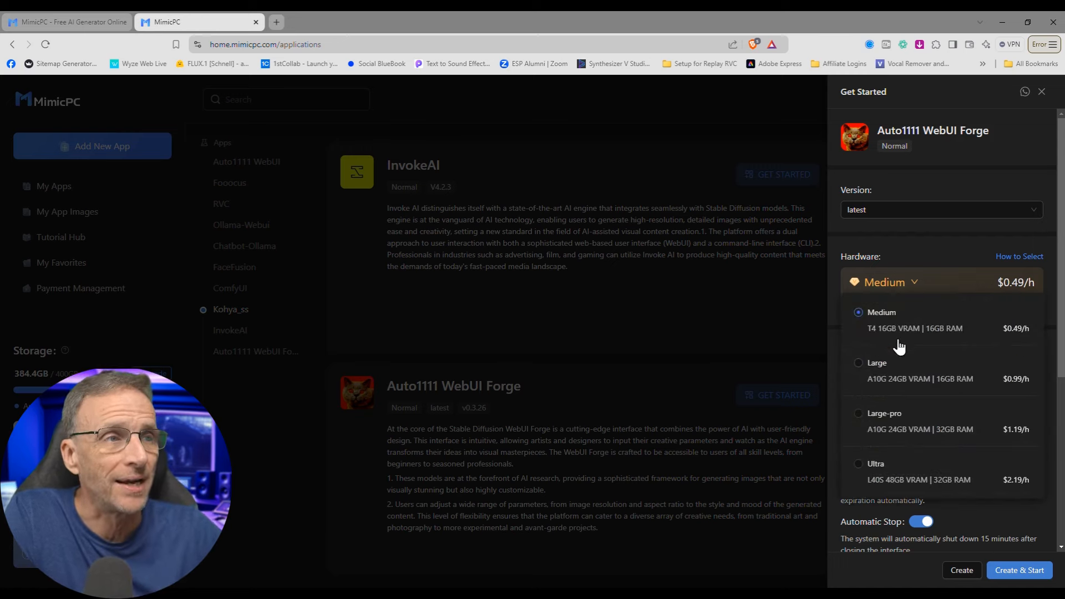
pyautogui.click(860, 415)
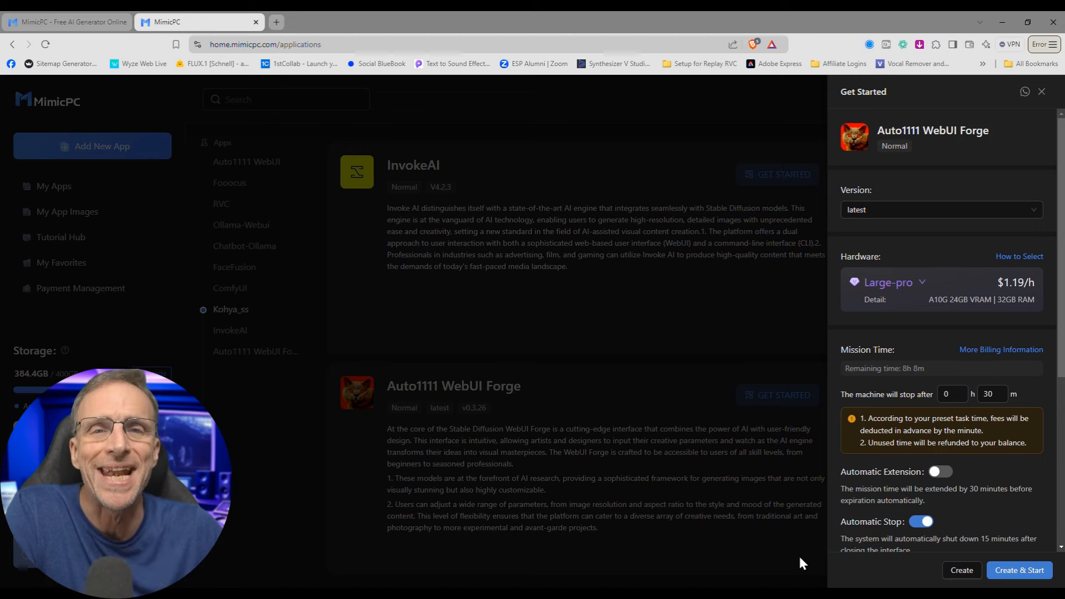
pyautogui.click(1011, 574)
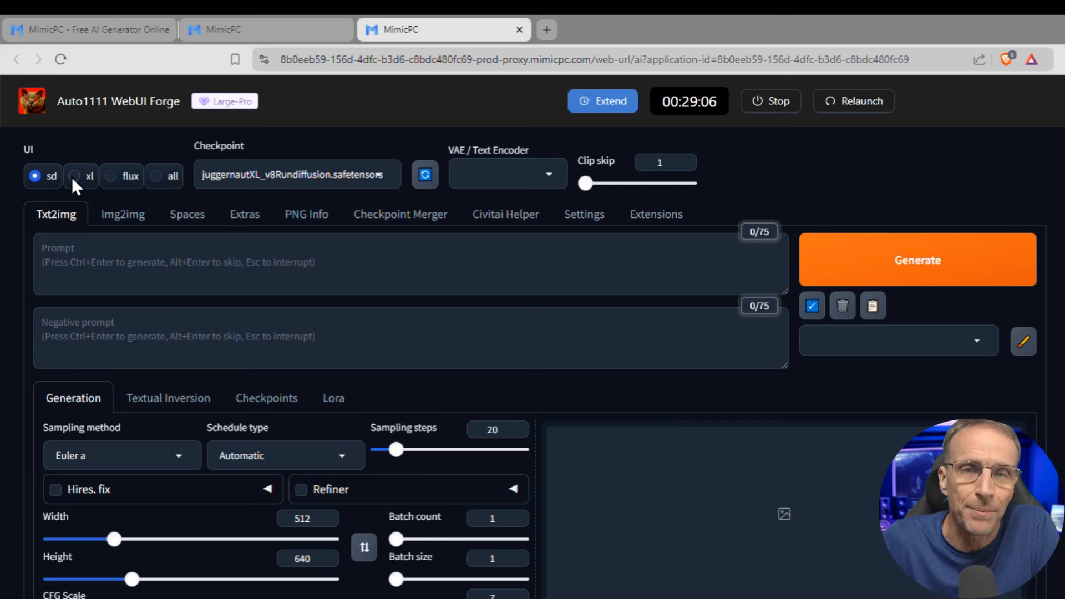
# - Set the Forge interface to the flux preset, comparing it with the sd preset
pyautogui.click(112, 173)
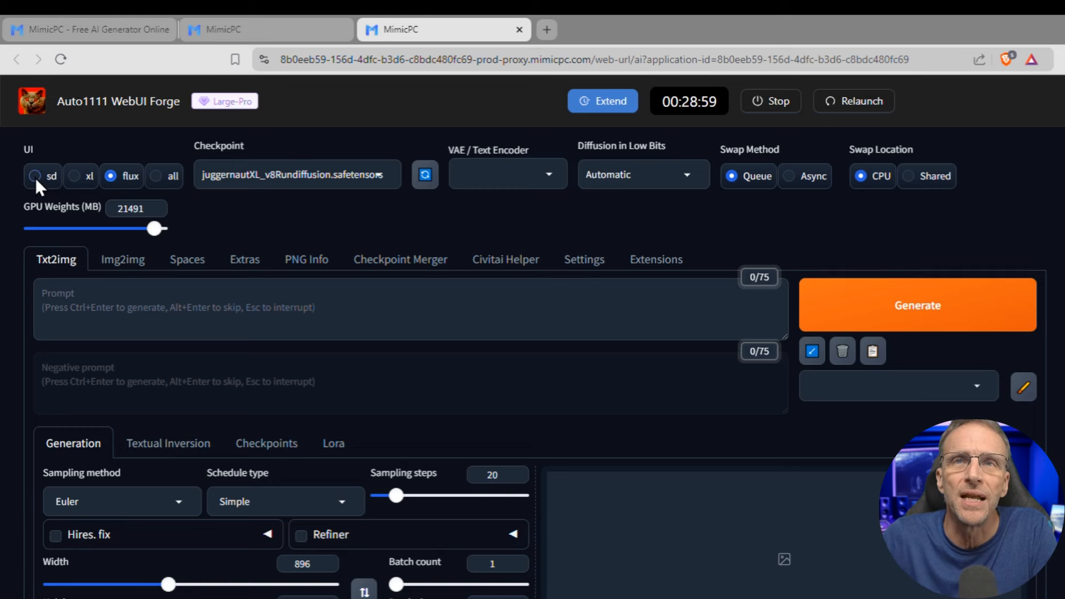
pyautogui.click(35, 177)
pyautogui.click(113, 177)
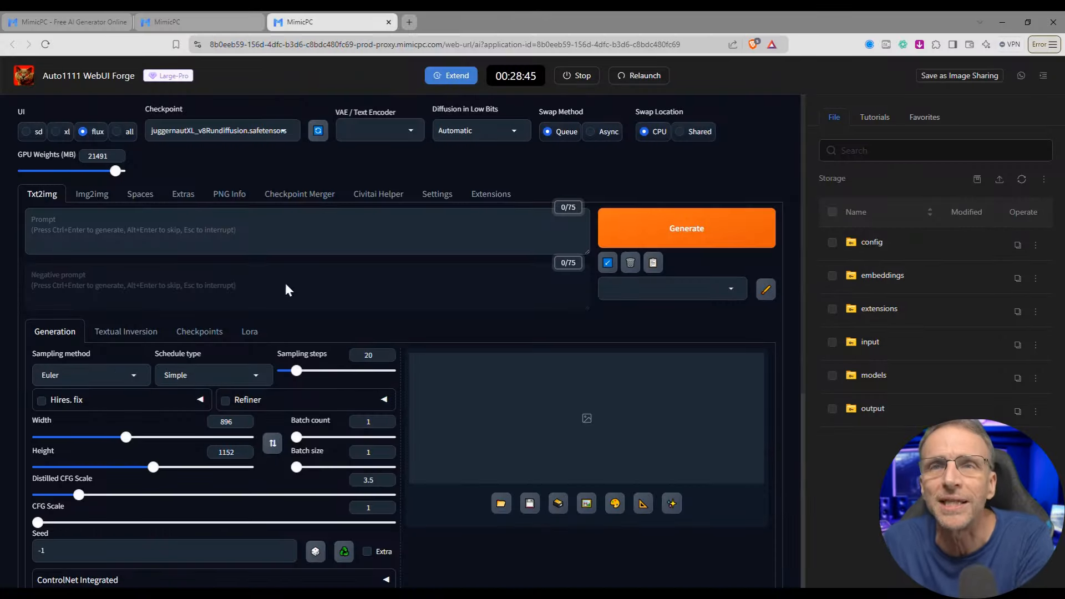
# - Try swapping the image's width and height values
pyautogui.click(224, 218)
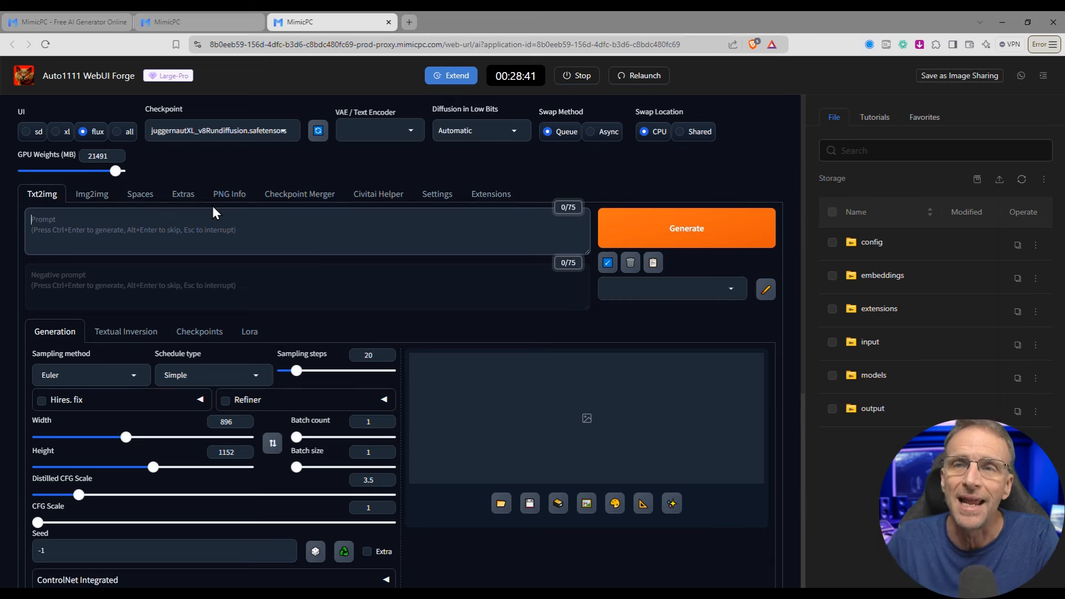
pyautogui.scroll(-1, 296, 485)
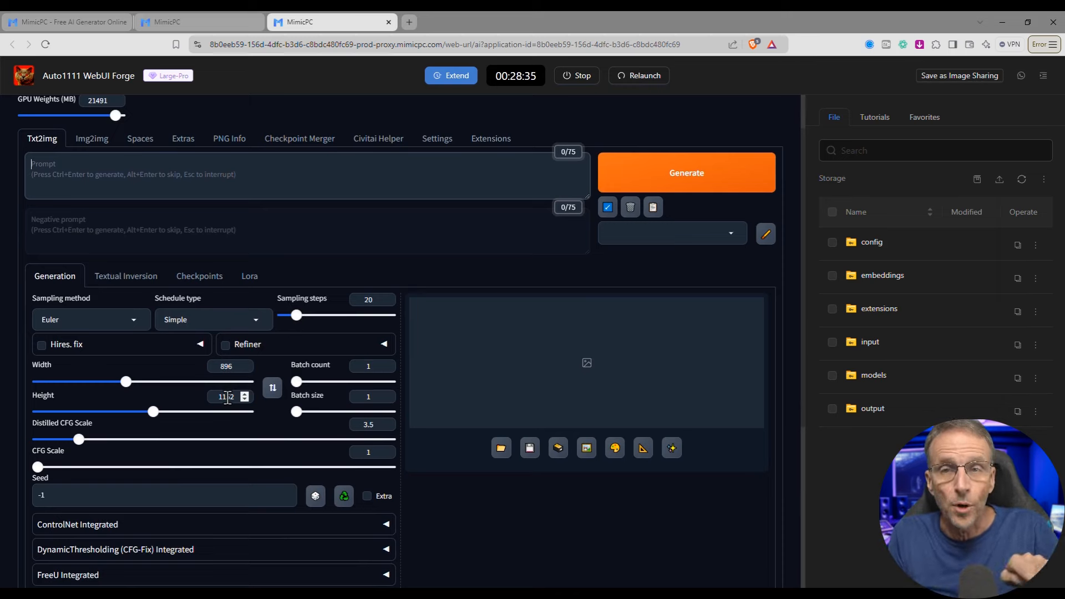
pyautogui.click(273, 388)
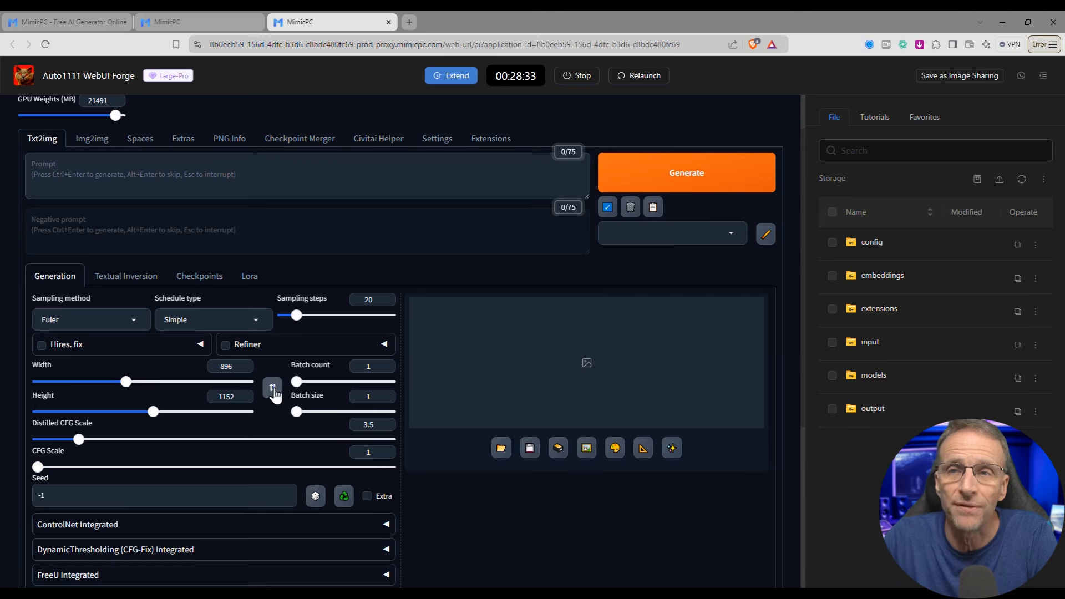
pyautogui.click(272, 389)
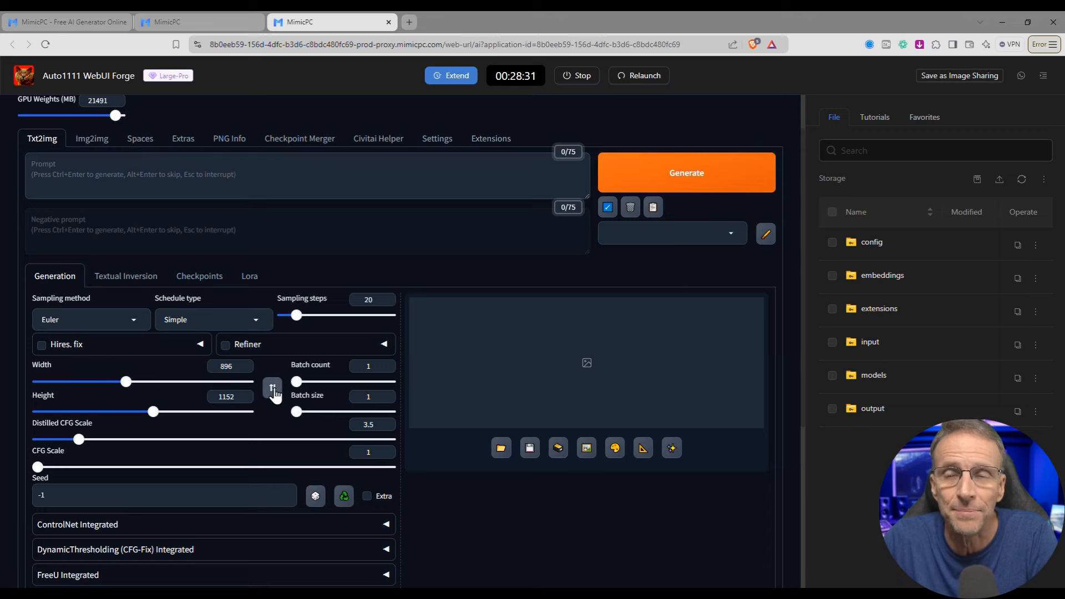
pyautogui.click(272, 388)
pyautogui.click(272, 389)
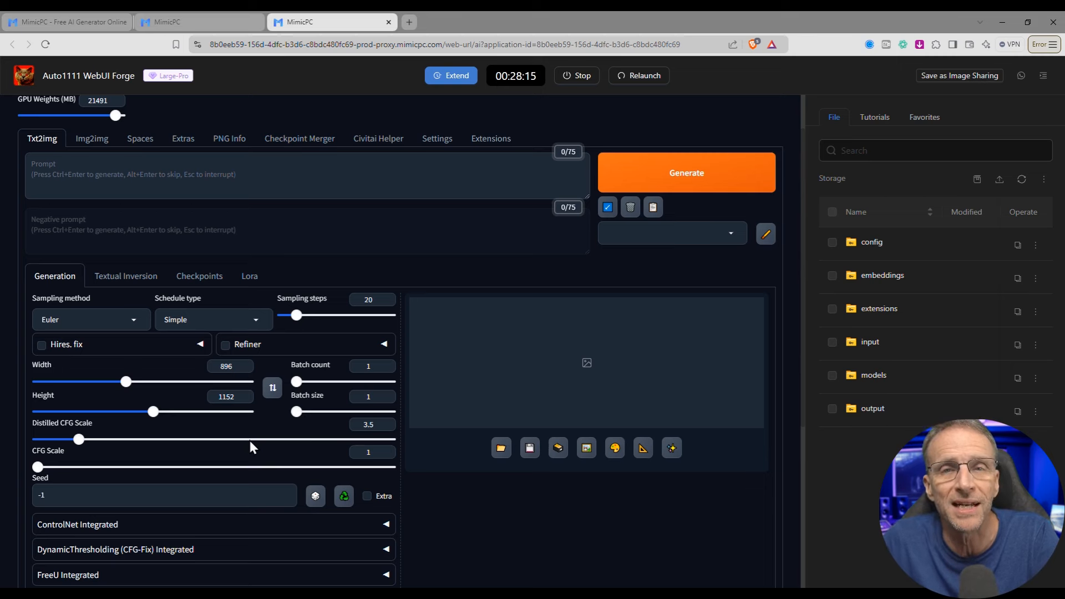
# - Enter the prompt "a turtle walking into a bar to order a drink" and generate an image
pyautogui.click(250, 166)
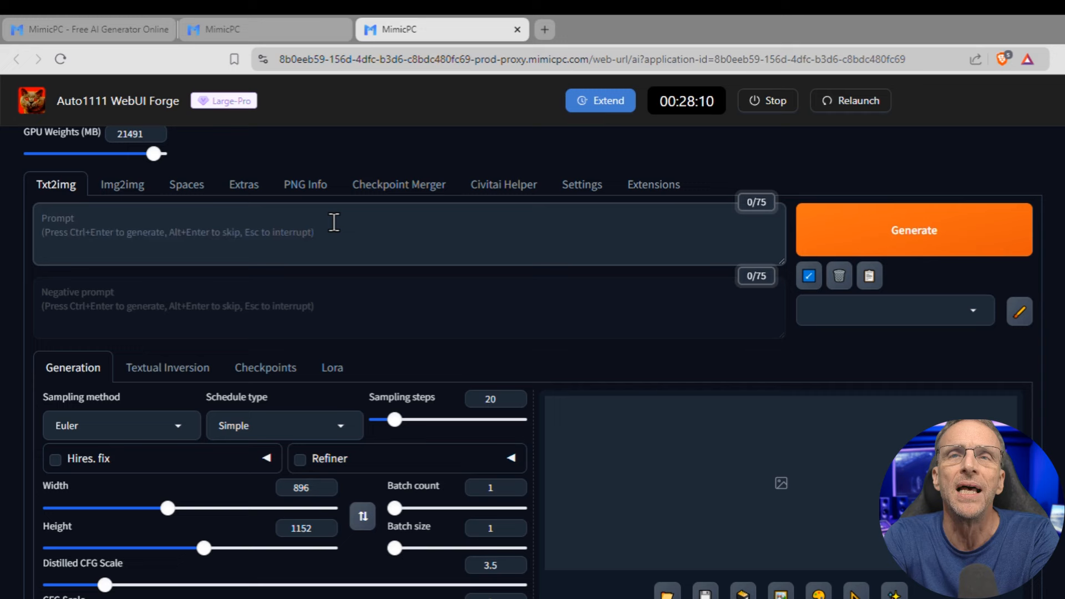
pyautogui.write('a tu')
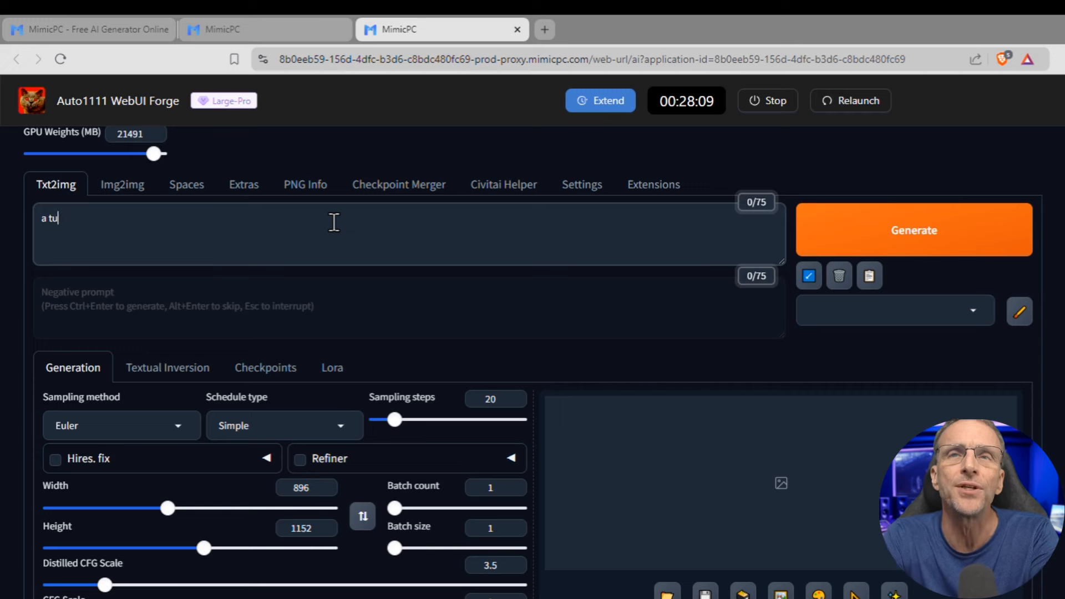
pyautogui.write('rtle walking into a')
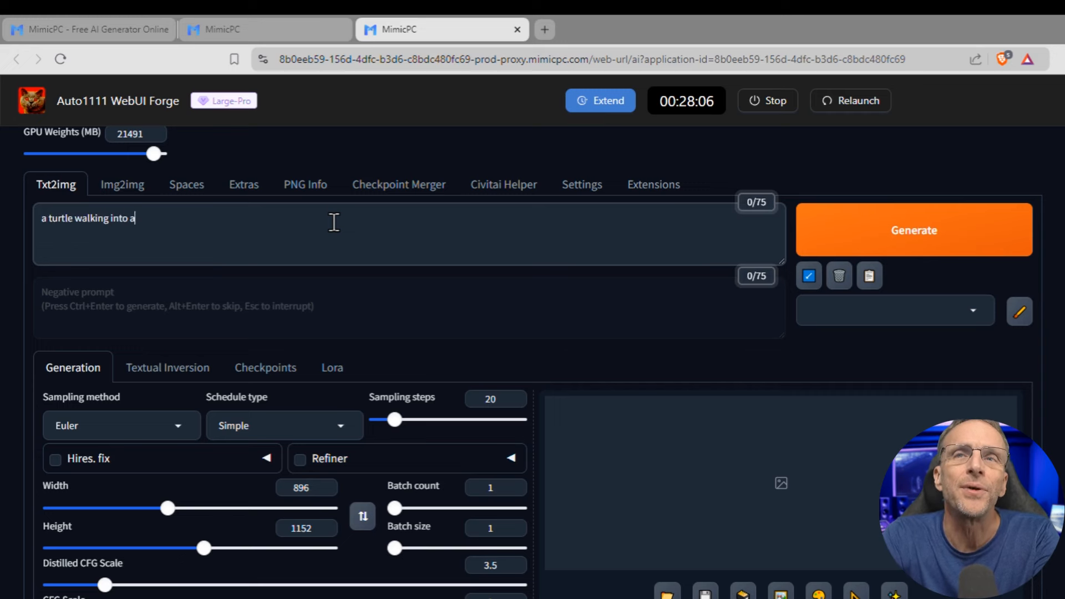
pyautogui.write(' bar to order a d')
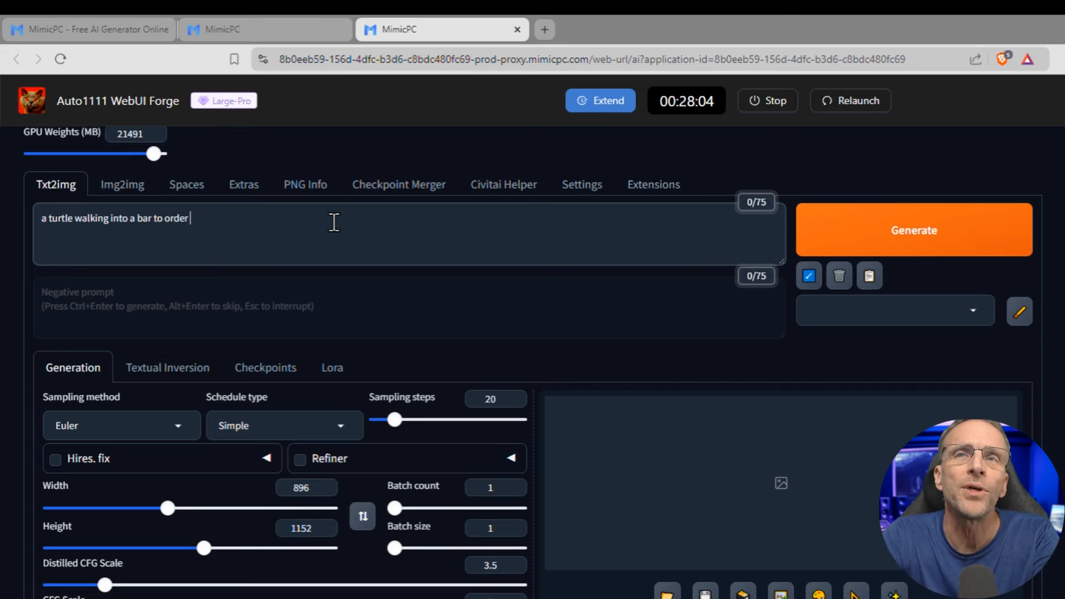
pyautogui.write('rink')
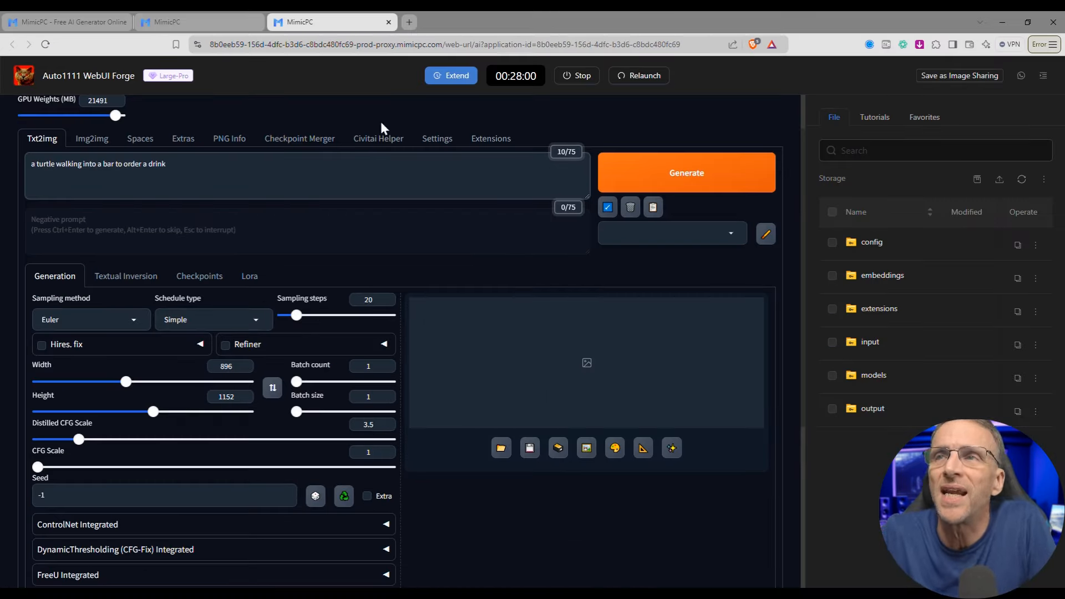
pyautogui.click(631, 171)
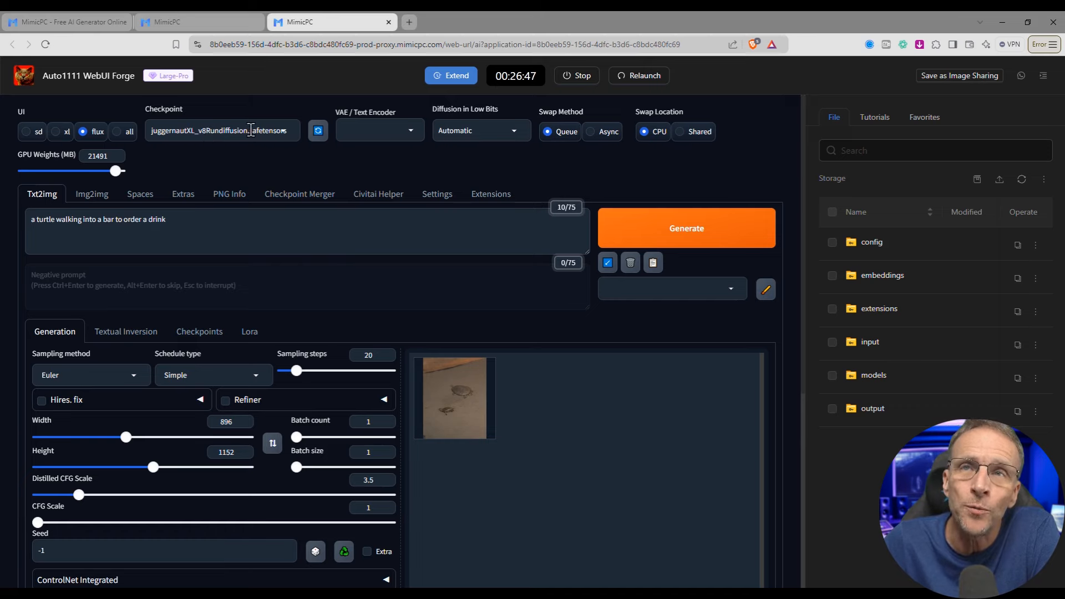
# - Select the flux1/flux1-schnell-fp8.safetensors checkpoint and reduce the sampling steps to 8
pyautogui.click(202, 130)
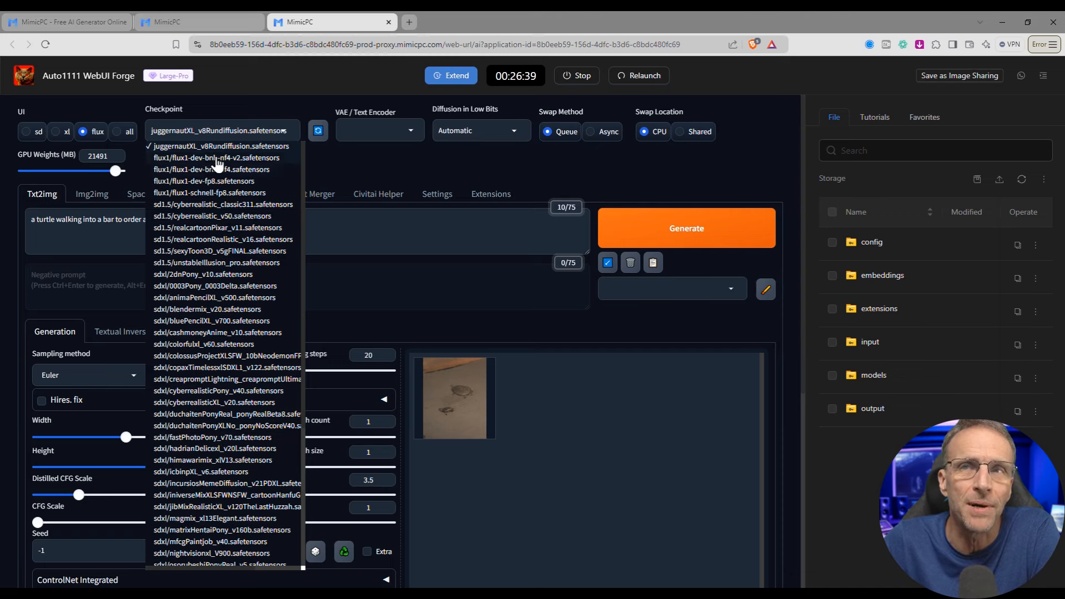
pyautogui.click(208, 193)
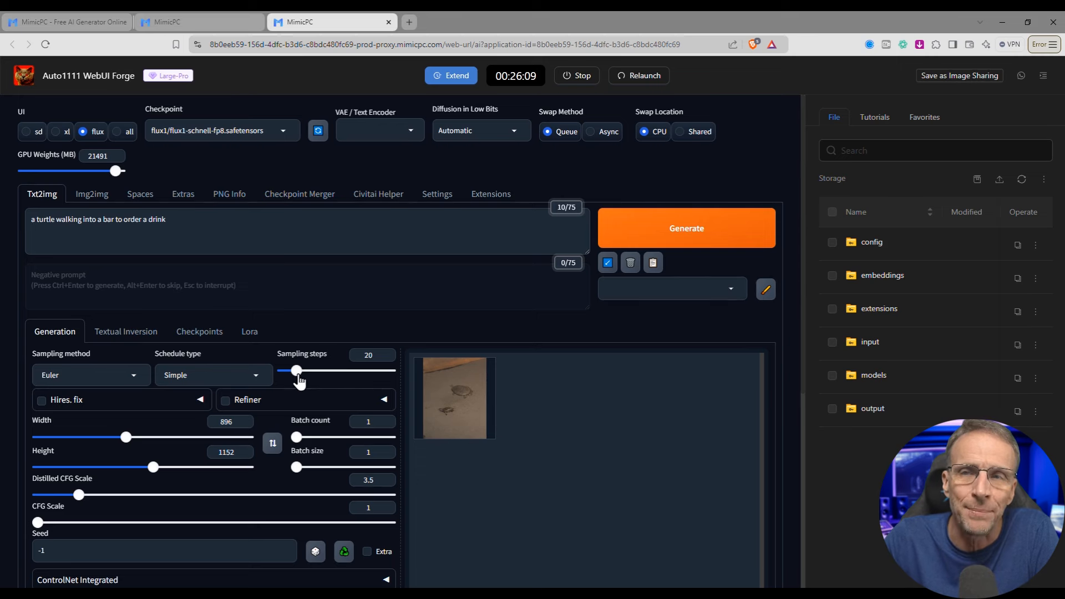
pyautogui.moveTo(298, 375); pyautogui.dragTo(289, 379)
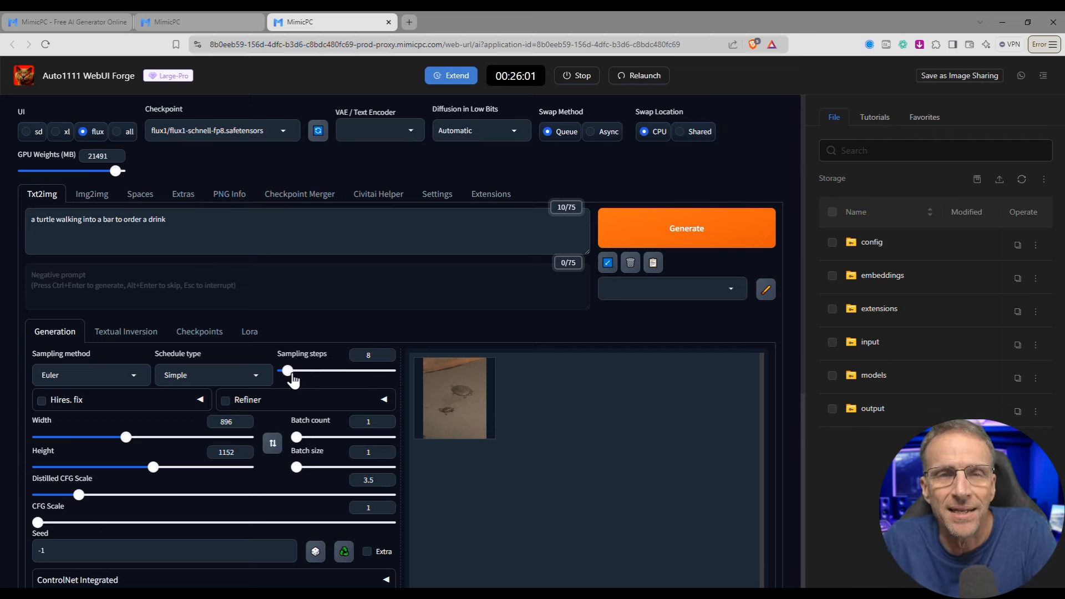
# - Generate the turtle image with the Flux schnell checkpoint and check the output preview
pyautogui.click(680, 234)
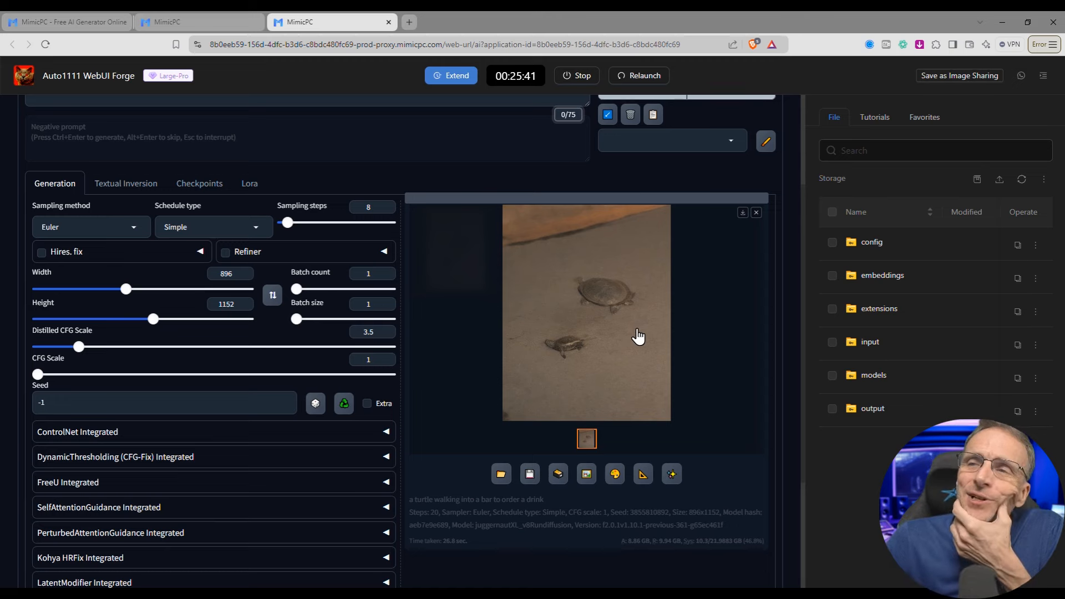
pyautogui.scroll(1, 636, 338)
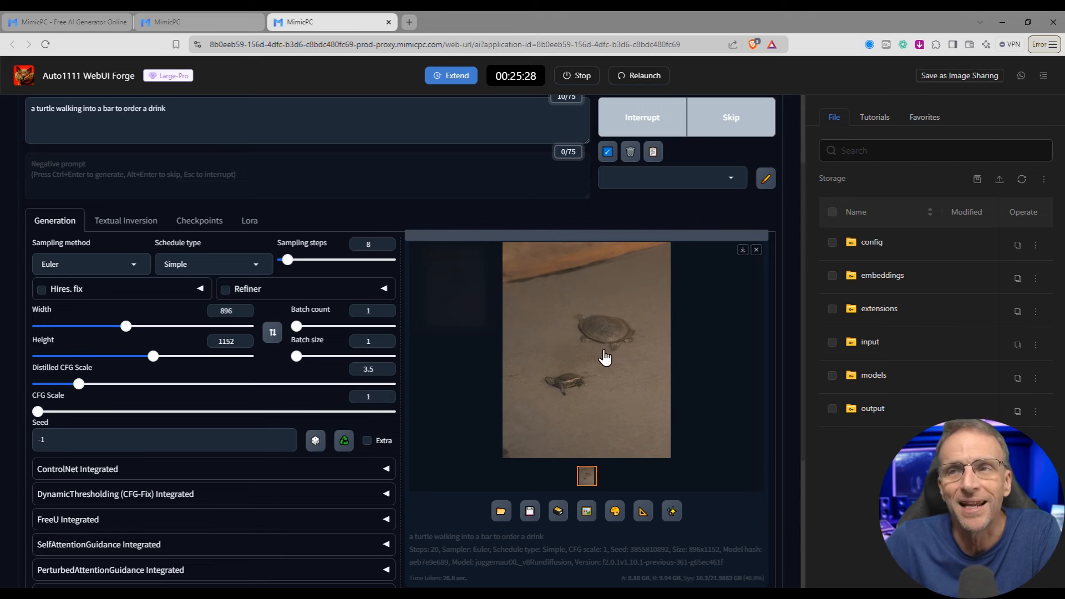
pyautogui.scroll(2, 112, 247)
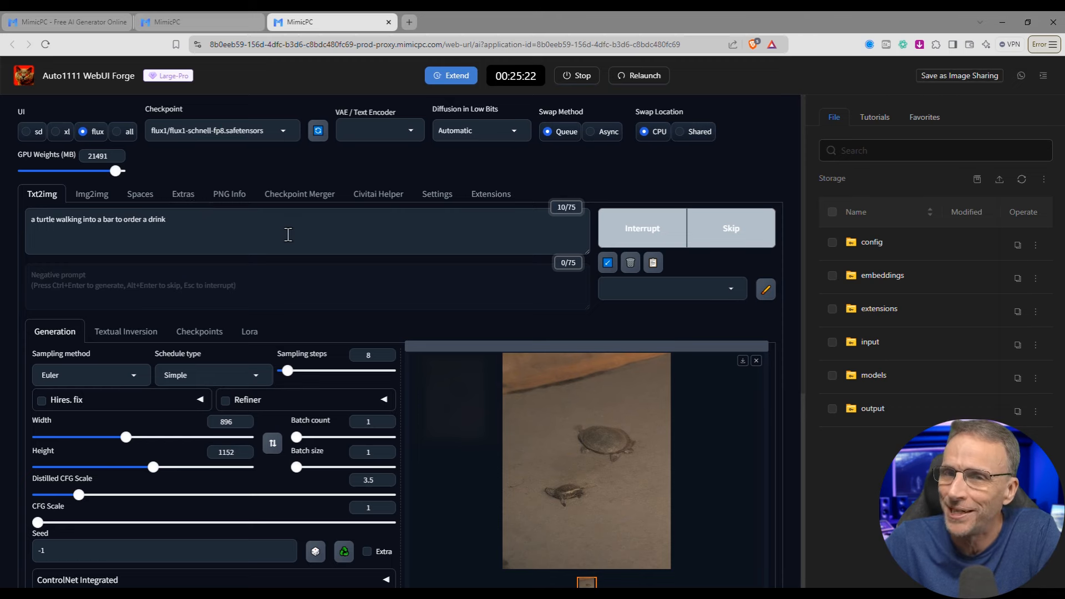
pyautogui.scroll(-2, 486, 387)
pyautogui.scroll(2, 433, 370)
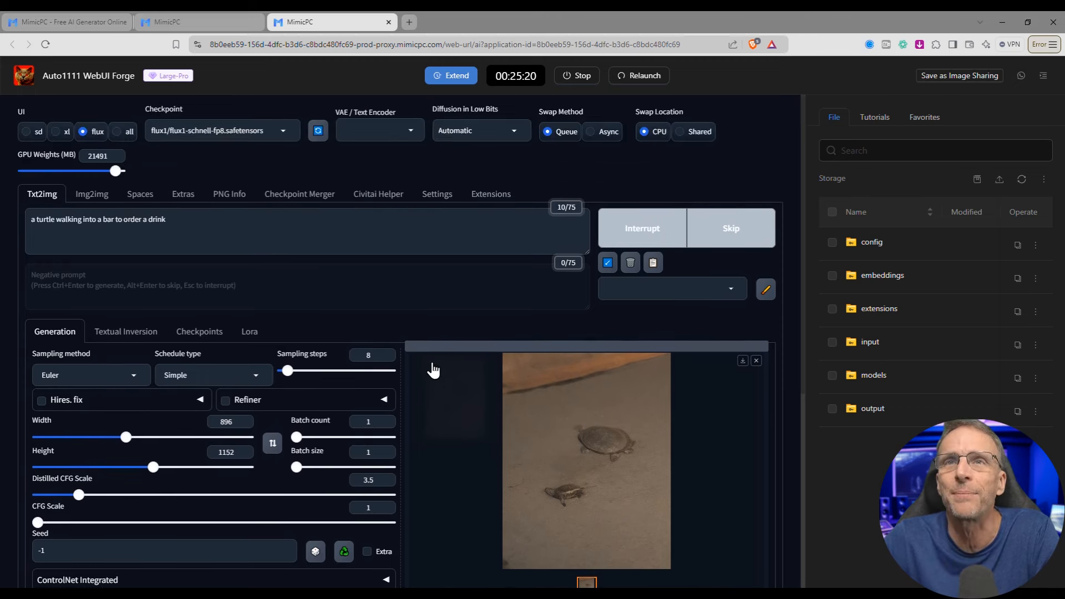
pyautogui.scroll(-3, 433, 370)
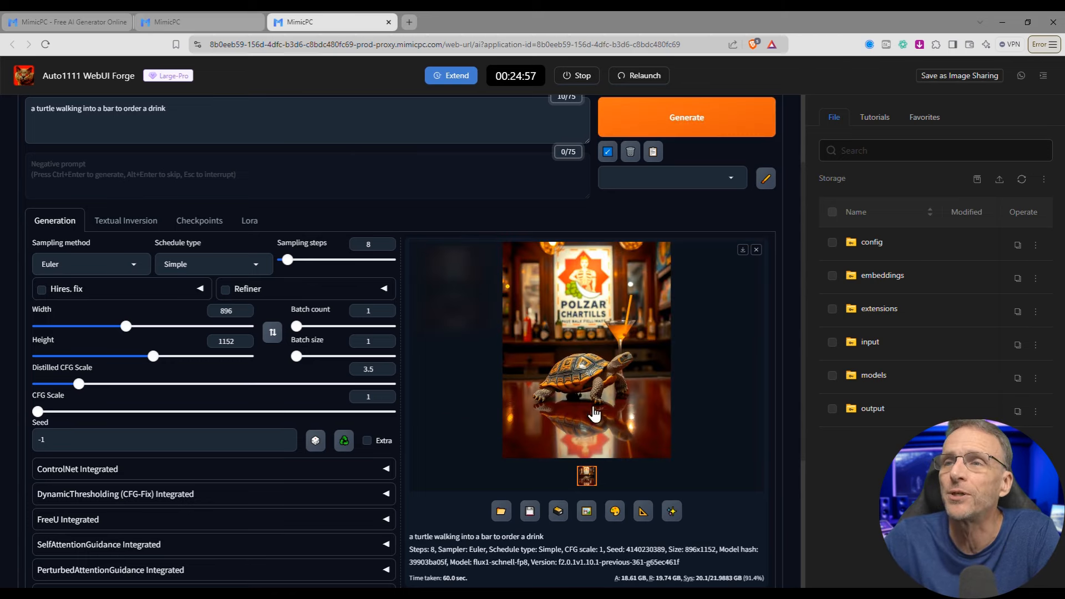
# - View the generated turtle image at full size and close the preview
pyautogui.click(593, 415)
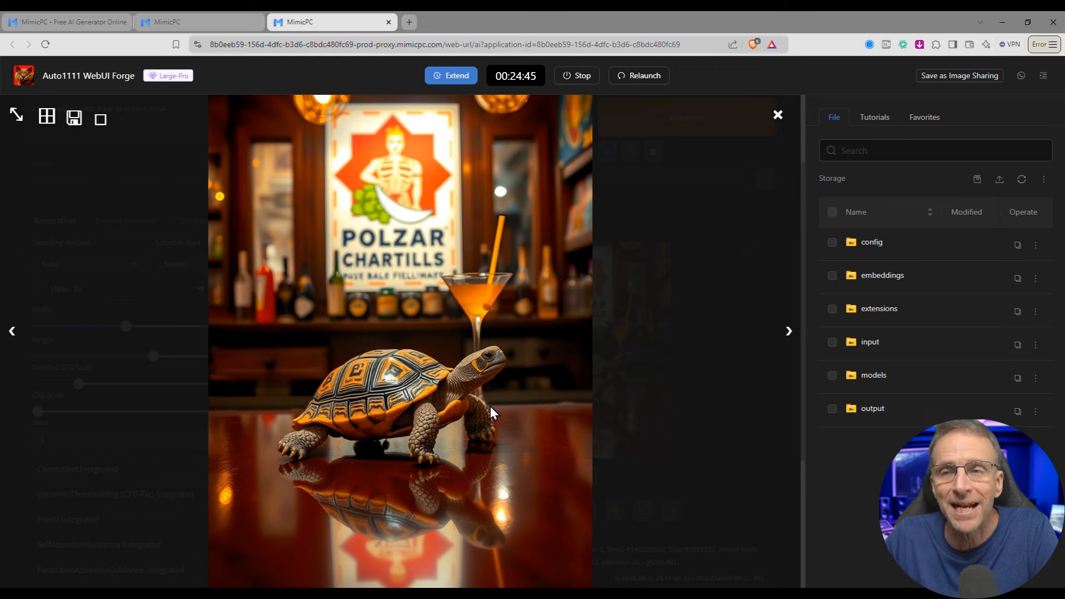
pyautogui.click(777, 115)
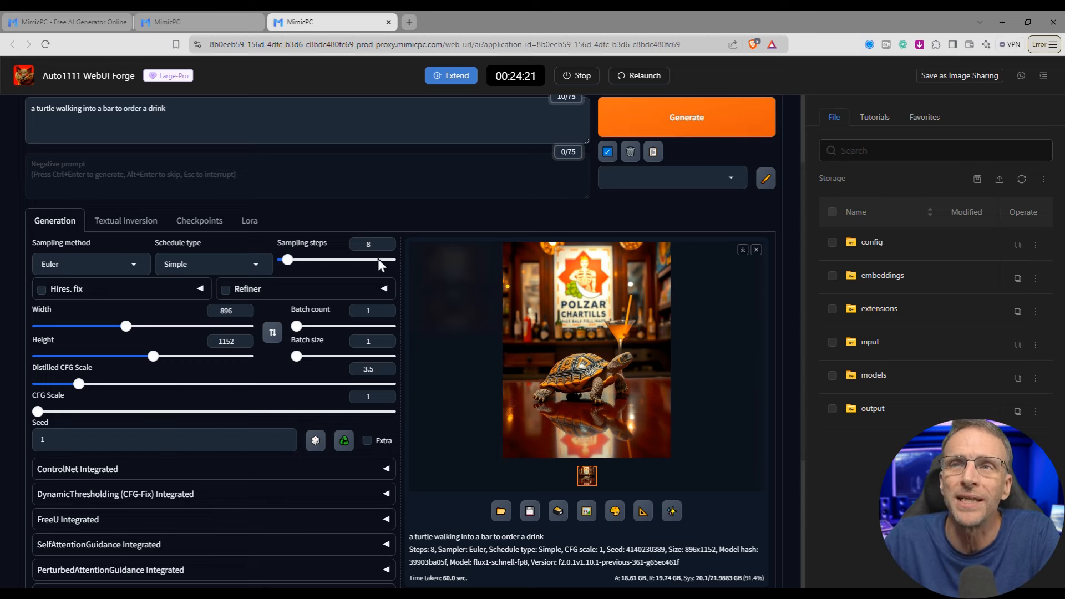
pyautogui.scroll(2, 176, 114)
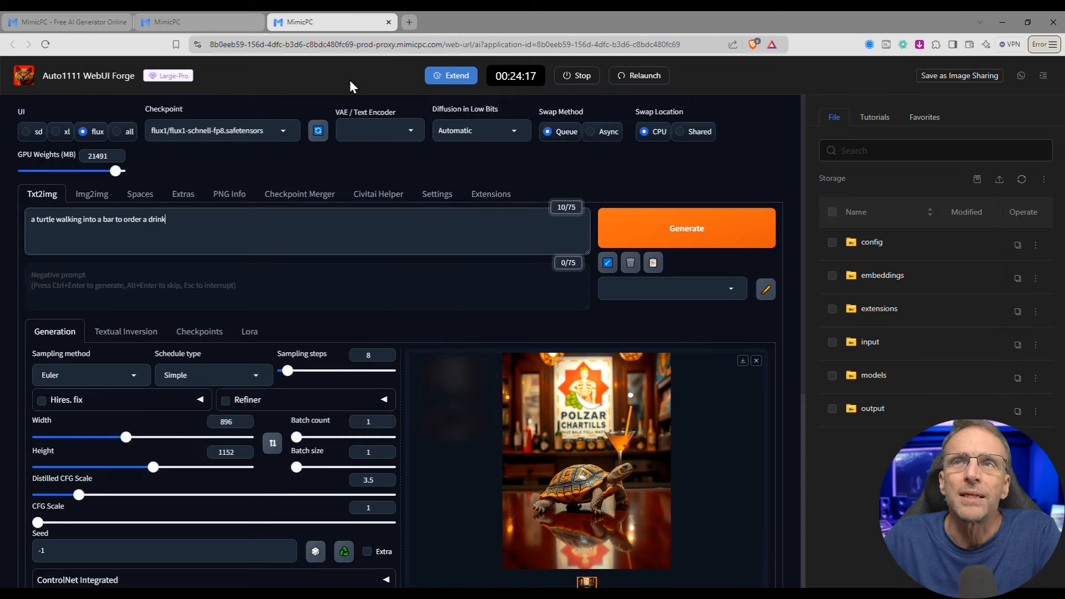
# - Switch to the Flux Prompt Enhancer on glif in a new browser tab and choose the Hyper-realism style
pyautogui.click(410, 21)
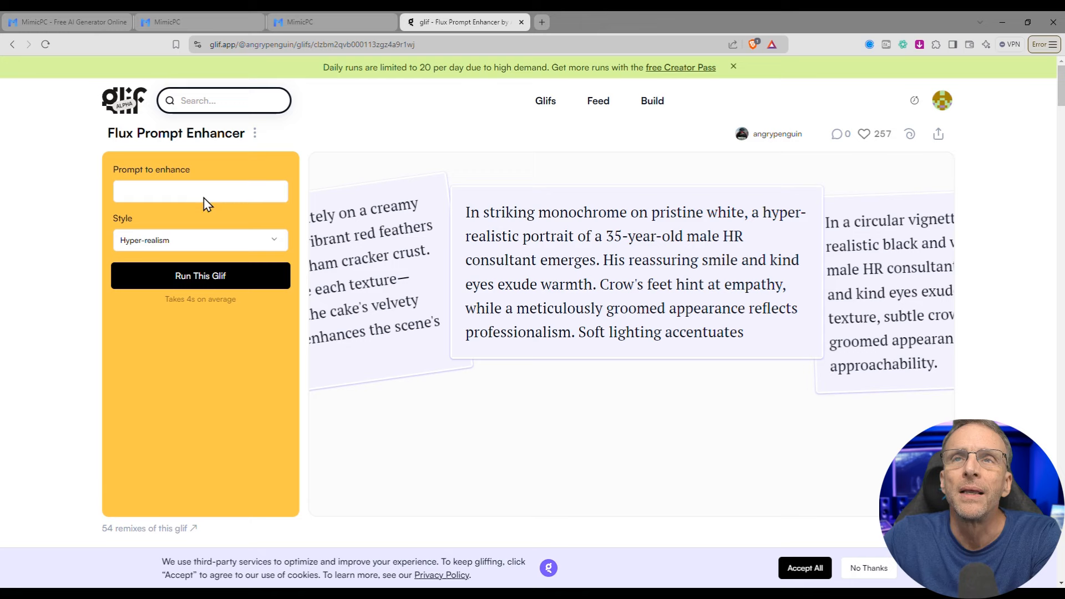
pyautogui.click(203, 194)
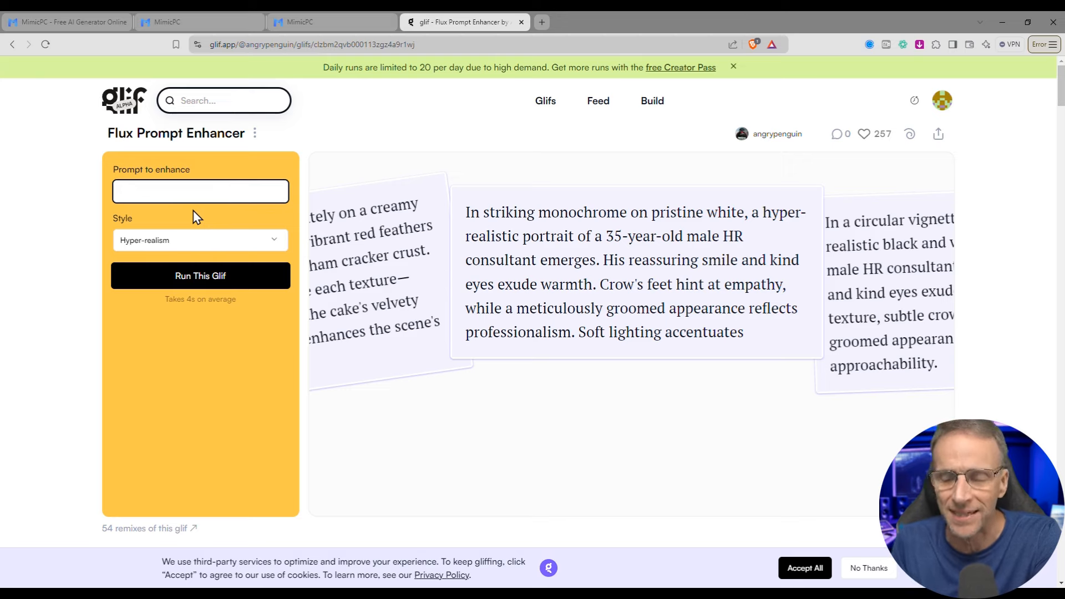
pyautogui.click(187, 242)
pyautogui.click(189, 244)
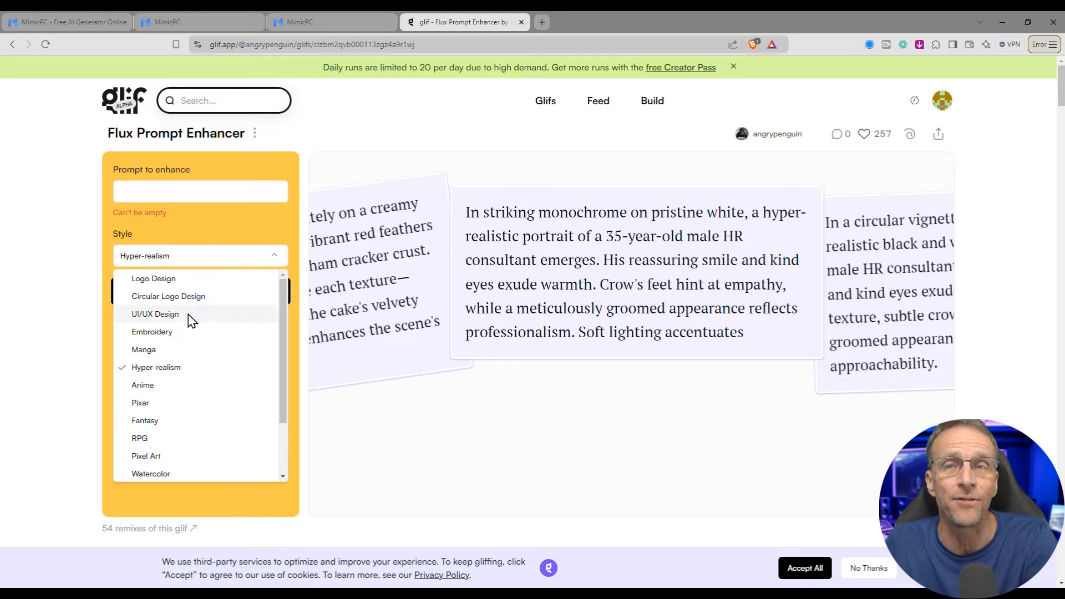
pyautogui.click(171, 369)
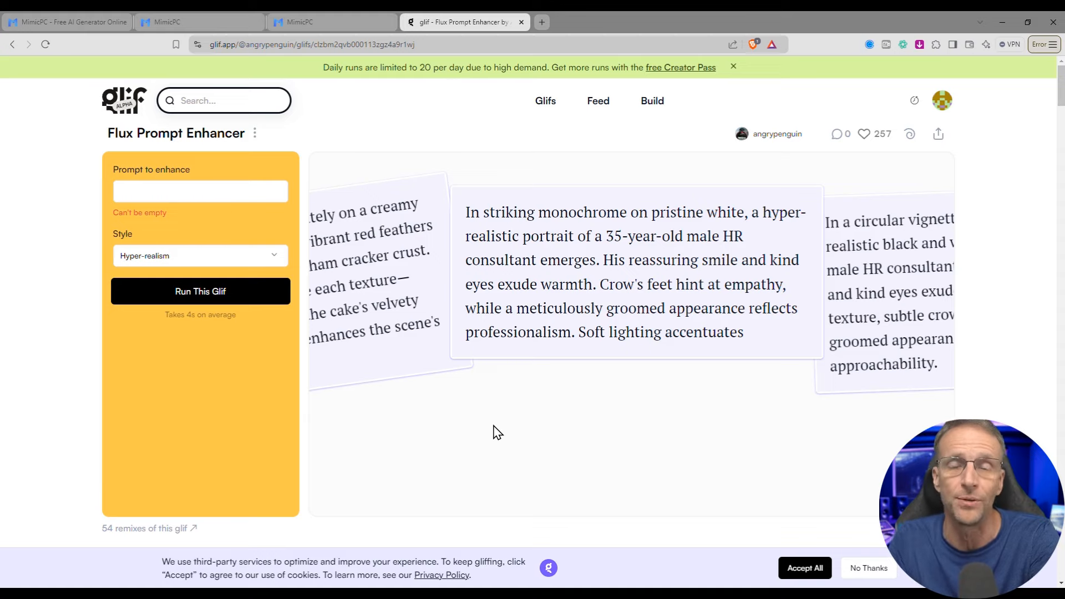
# - Enhance the prompt "anthropomorphic turtle walks into a bar to order a drink" and copy the enhanced text
pyautogui.click(209, 198)
pyautogui.write('anthropomorphic turtle walks into a bar to order a drink')
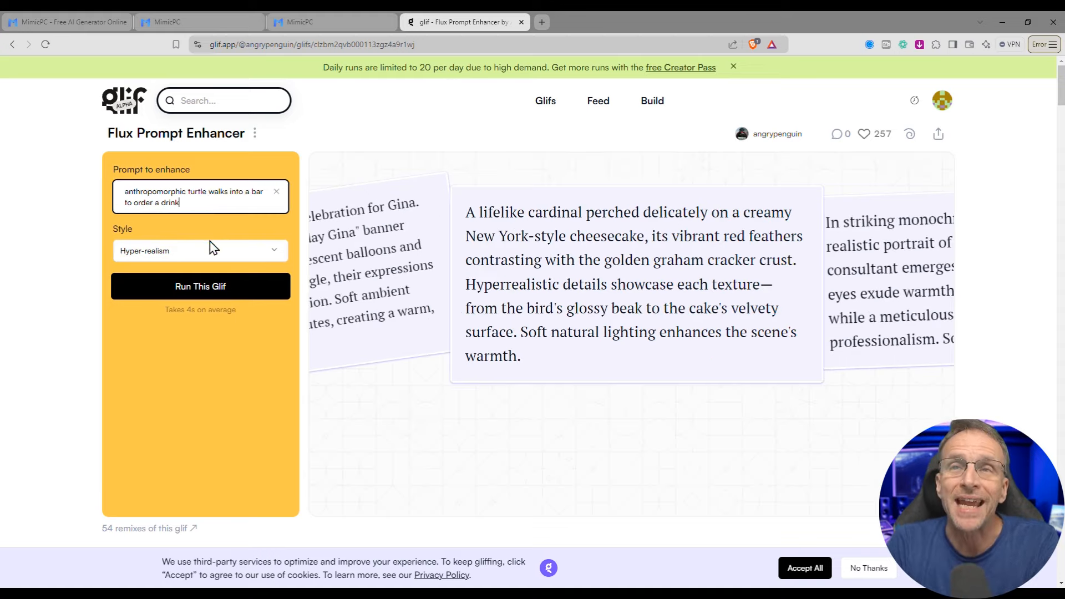
pyautogui.click(189, 290)
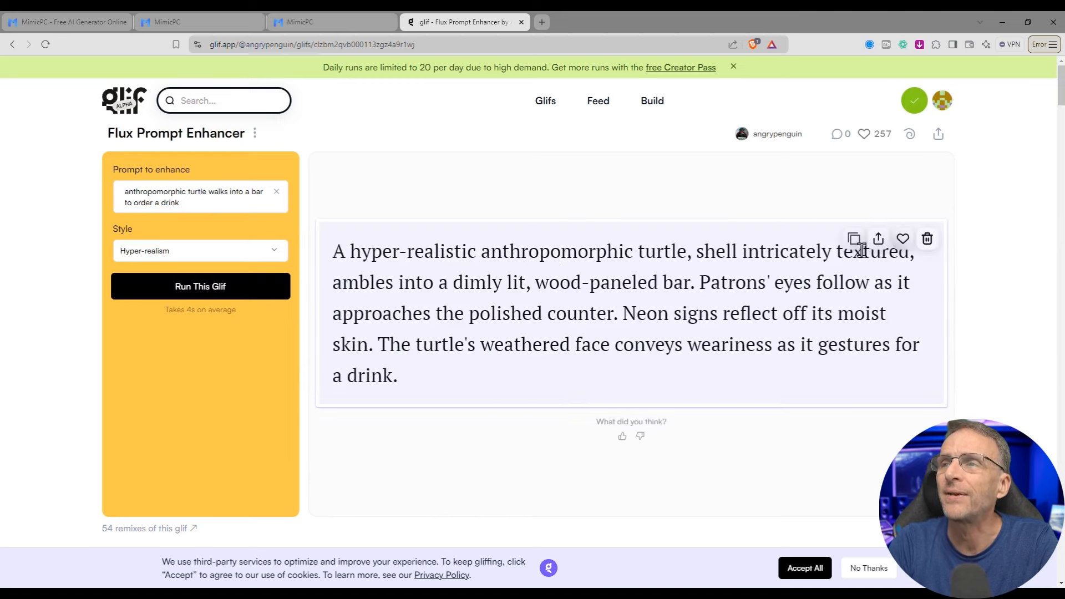
pyautogui.click(853, 240)
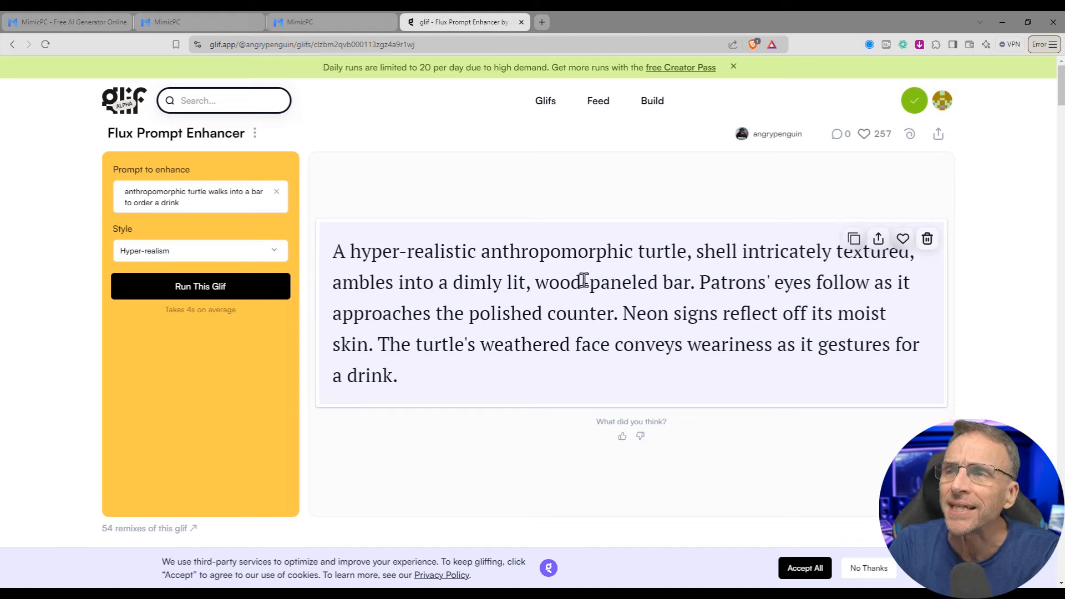
pyautogui.tripleClick(615, 287)
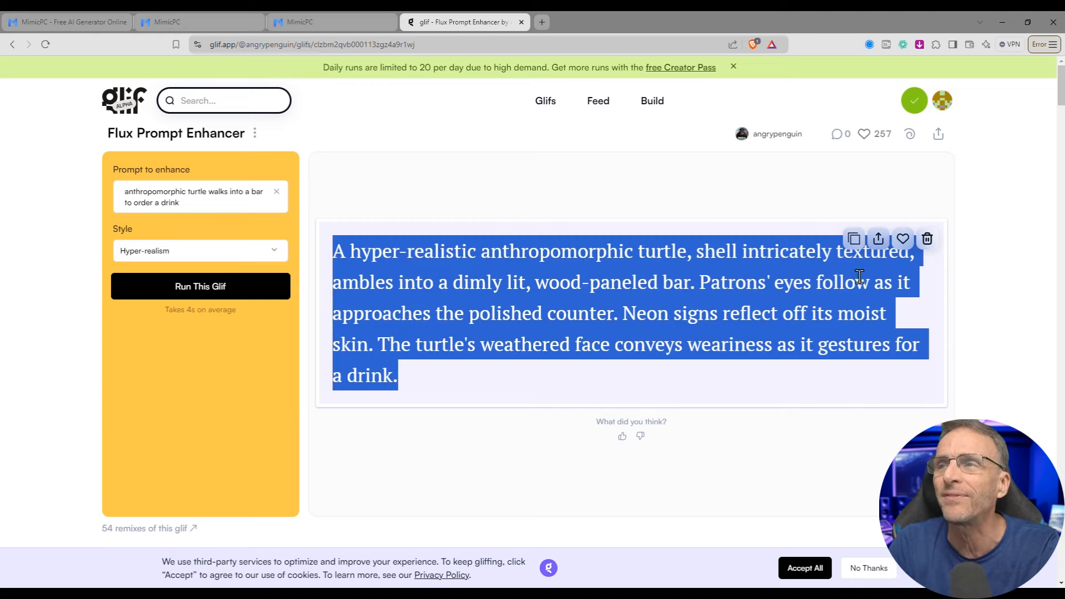
pyautogui.click(854, 238)
# - Switch to Auto1111 WebUI Forge, replace the prompt with the copied enhanced turtle text and generate an image
pyautogui.click(299, 22)
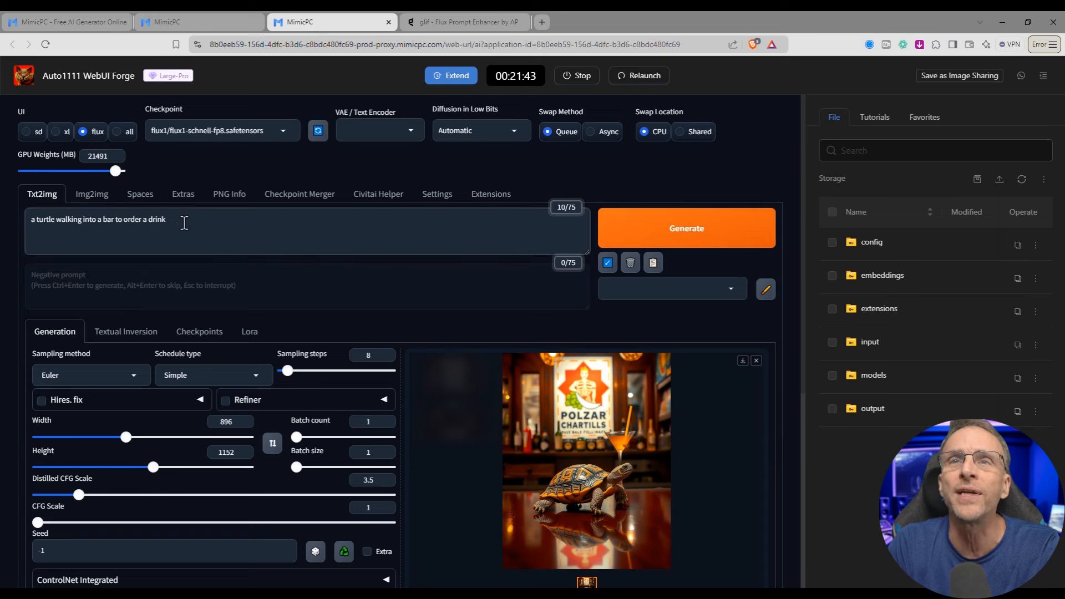
pyautogui.moveTo(169, 219); pyautogui.dragTo(21, 220)
pyautogui.hotkey('ctrl', 'v')
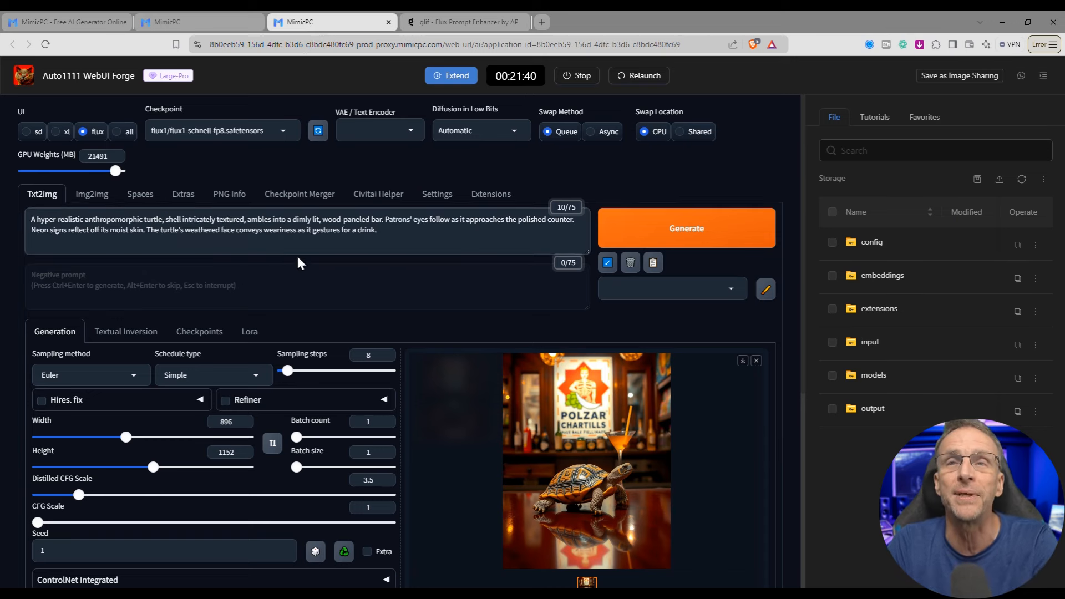
pyautogui.click(658, 244)
# - Set the batch size to 2 and view the new turtle image at full size
pyautogui.scroll(-2, 727, 428)
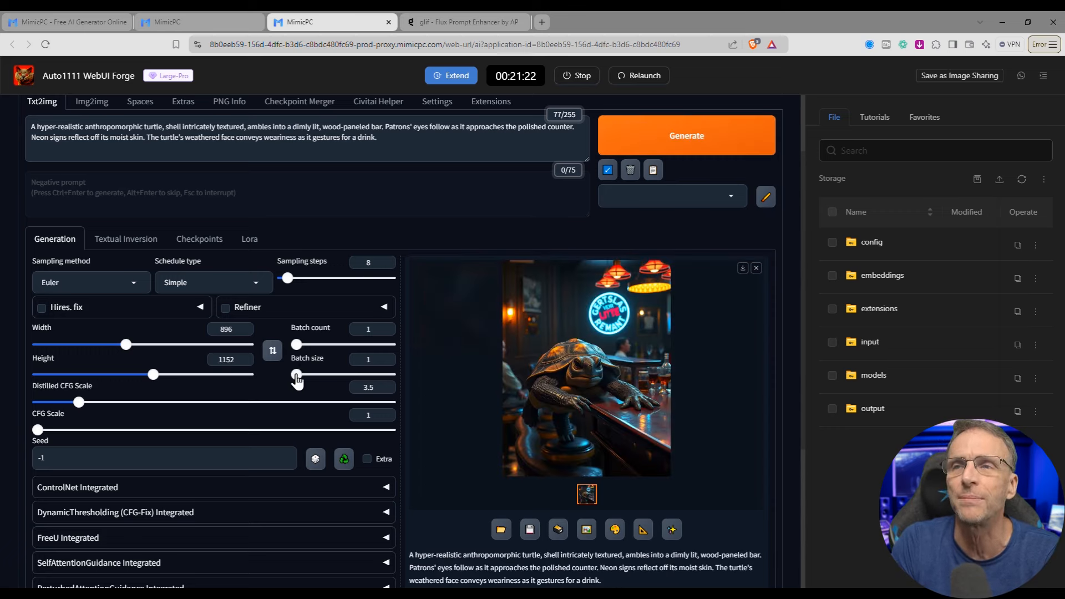
pyautogui.moveTo(297, 375); pyautogui.dragTo(310, 375)
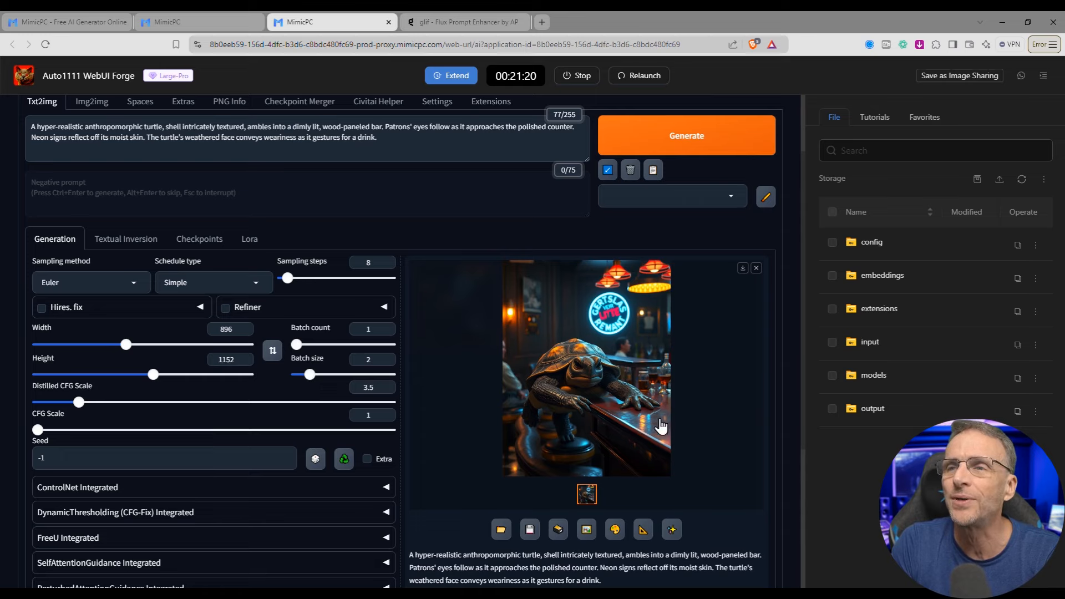
pyautogui.click(599, 377)
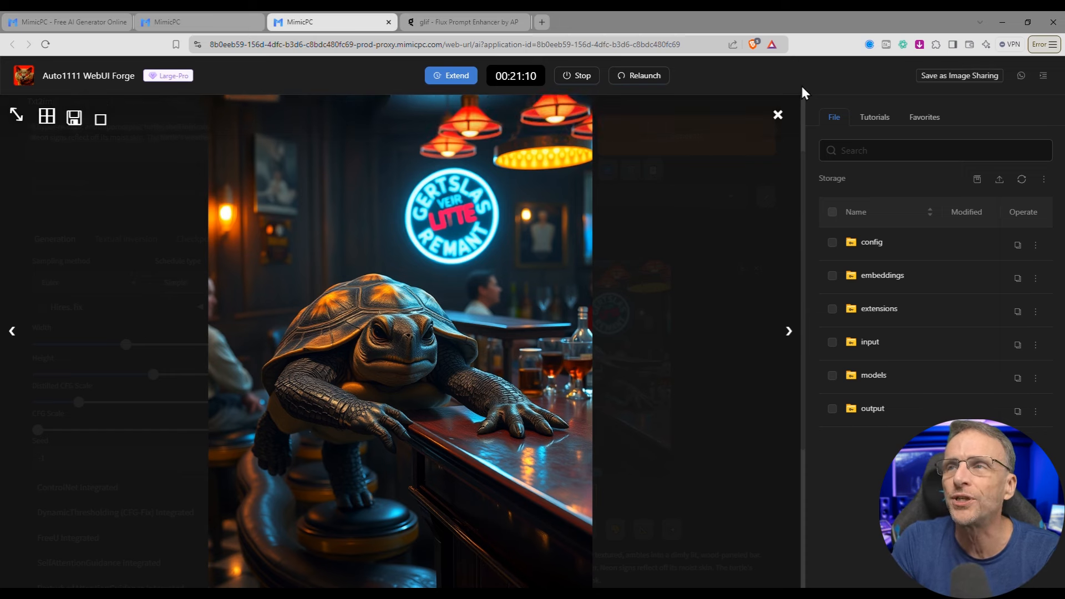
pyautogui.click(782, 123)
# - Insert "wearing a top hat and holding a sign that says "I'm A Turtle. What's Your Excuse?"," after "turtle," in the prompt and generate the images
pyautogui.click(166, 127)
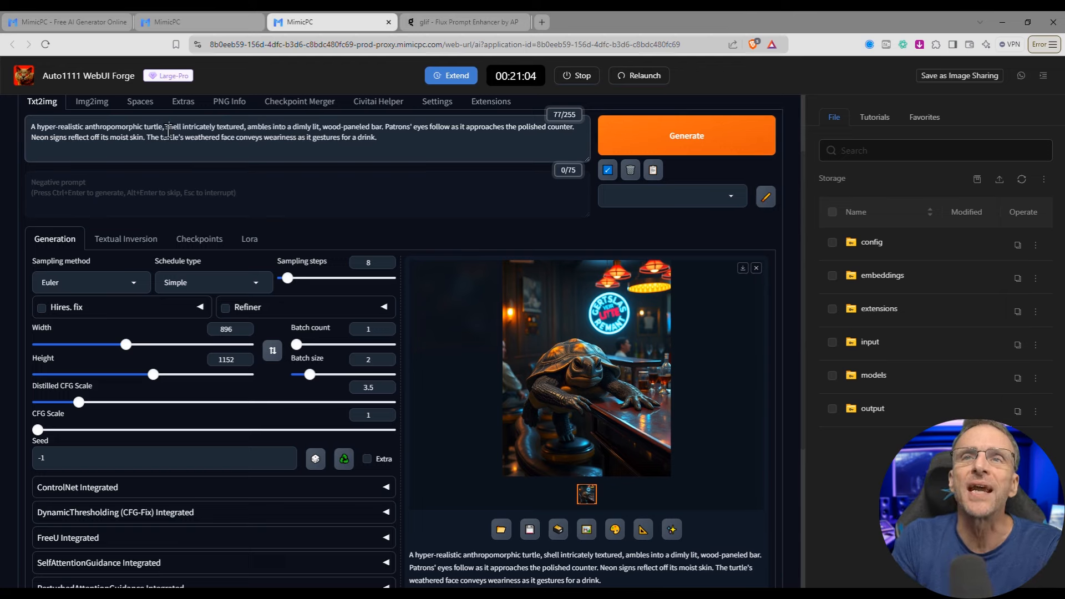
pyautogui.write('wearing a top')
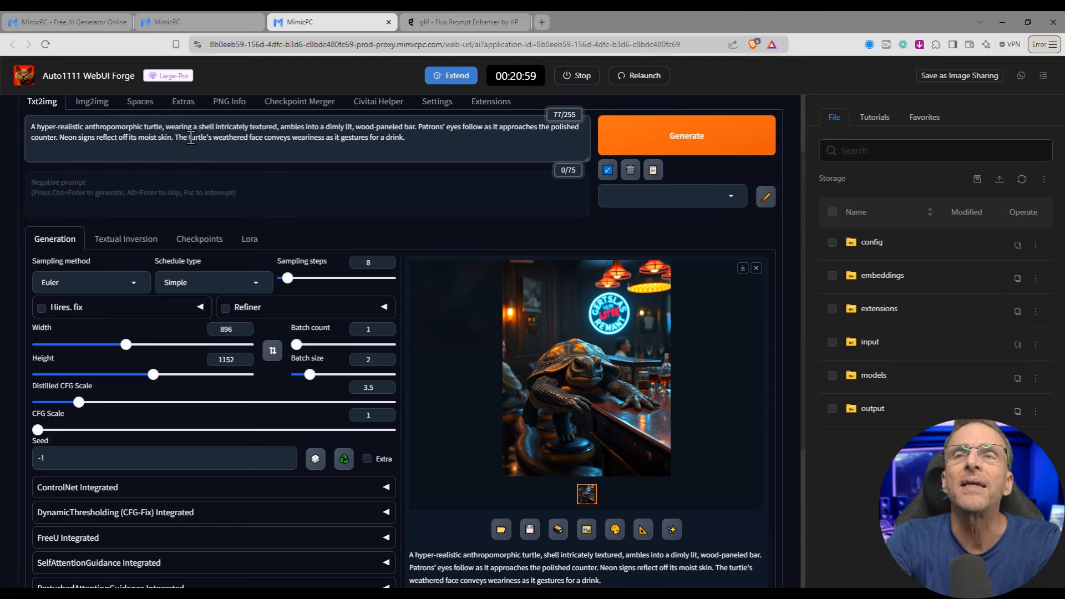
pyautogui.write(' hat and holding')
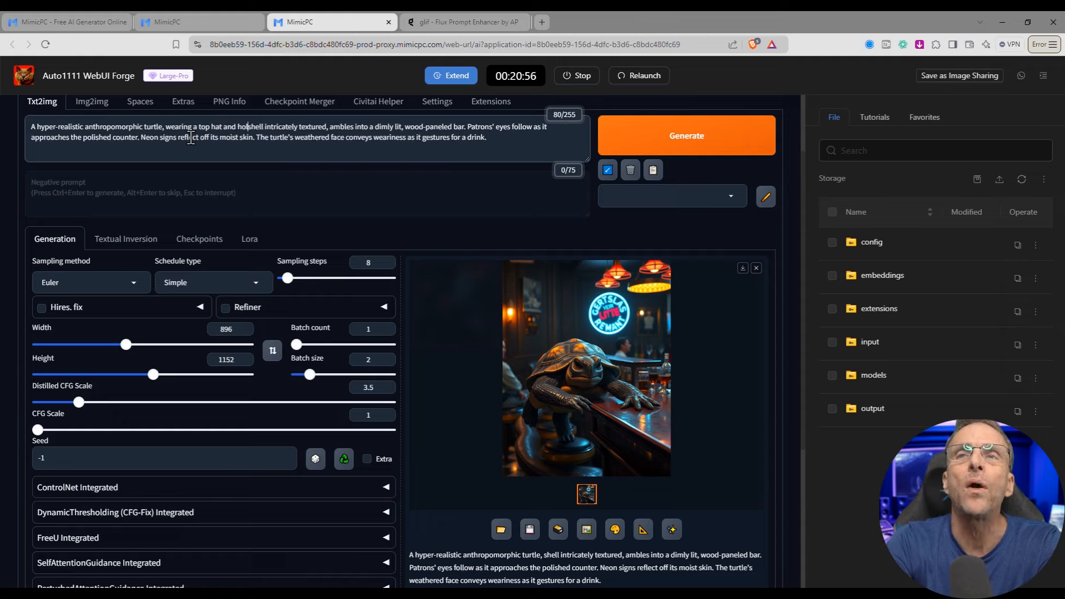
pyautogui.write(' a sign that says')
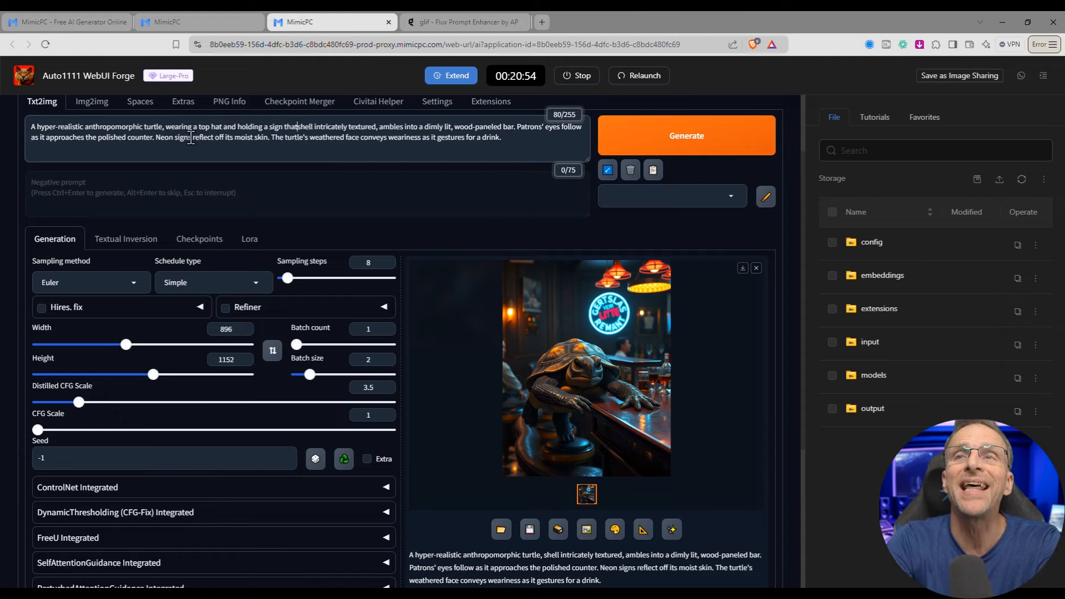
pyautogui.write(' "I\'m ')
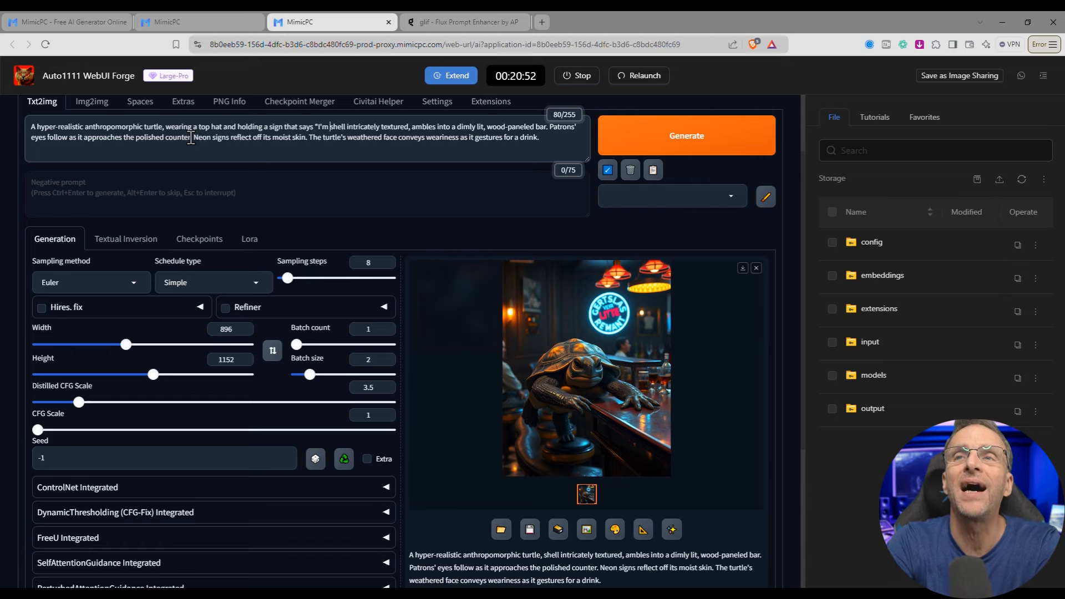
pyautogui.write('A Turtle')
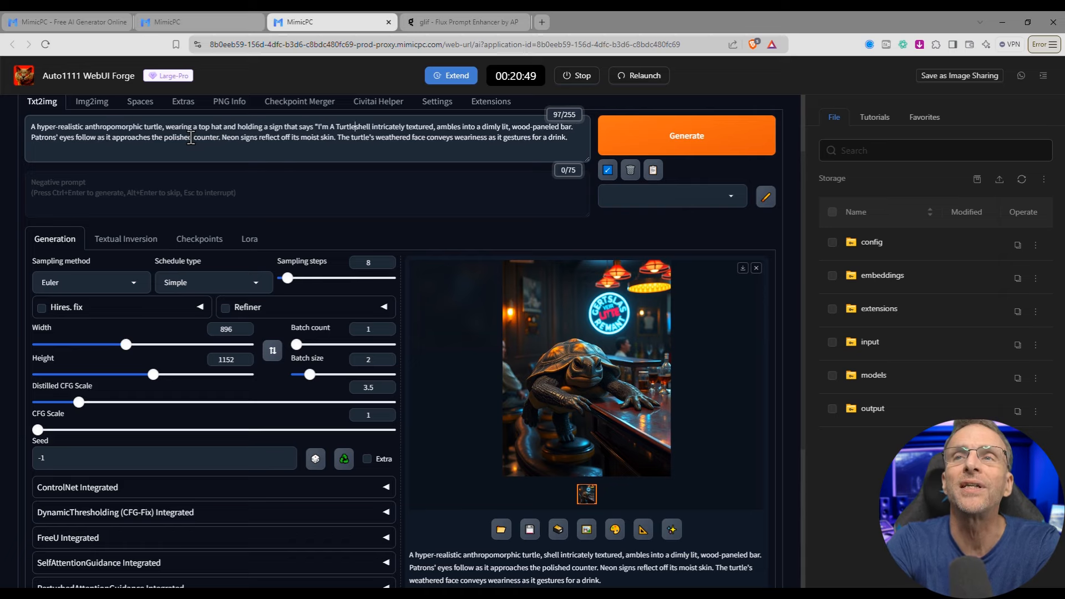
pyautogui.write(".  What's Y")
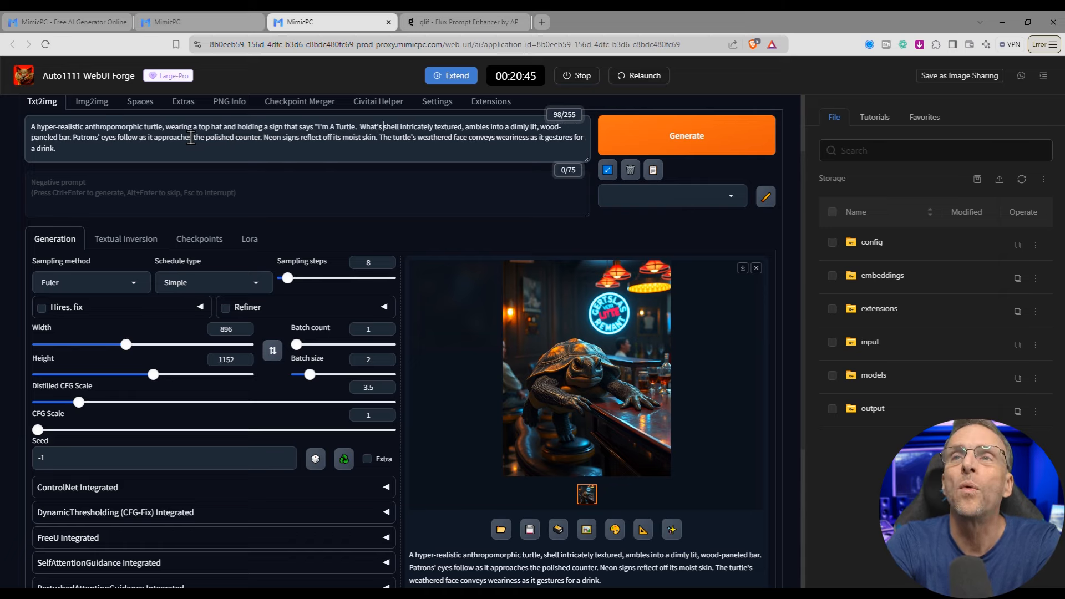
pyautogui.write('our Excuse?')
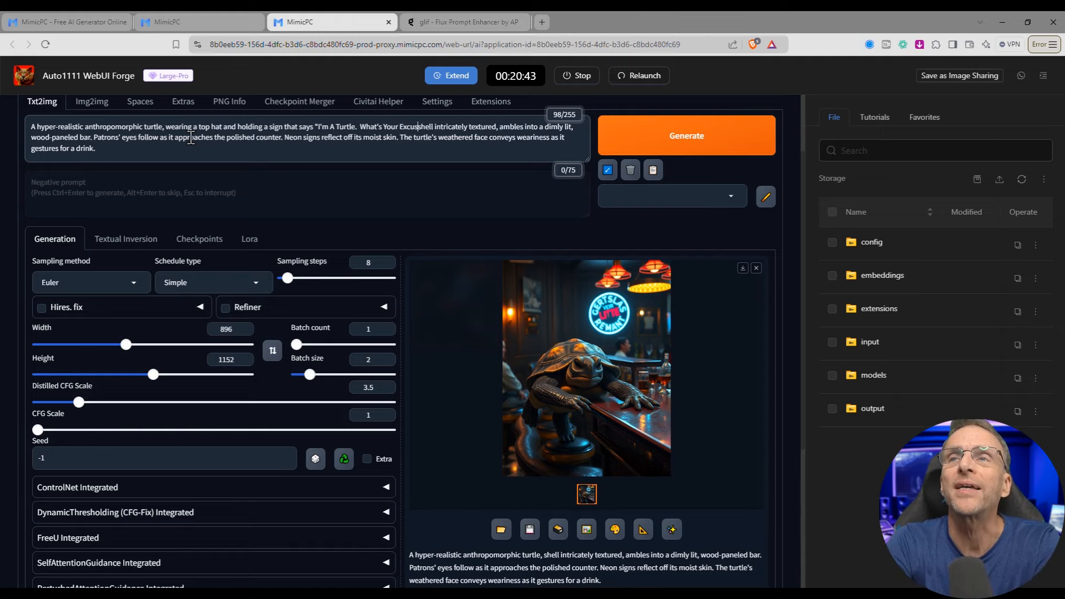
pyautogui.write('",')
pyautogui.click(712, 146)
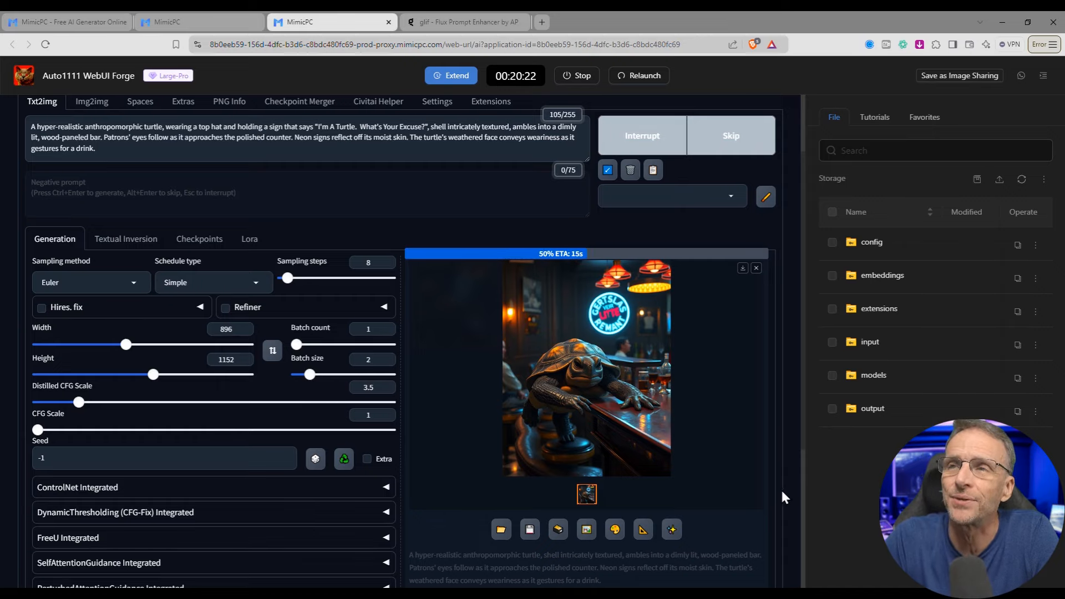
# - Examine the two generated top-hat turtle images at full size and enlarged, including the sign text, and close the preview
pyautogui.click(538, 388)
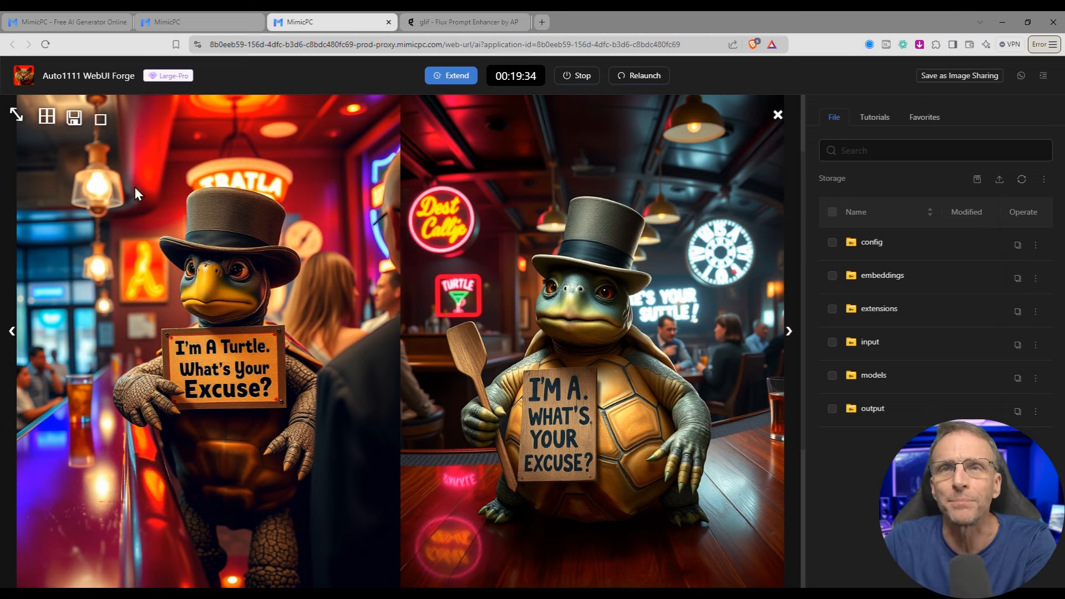
pyautogui.click(16, 117)
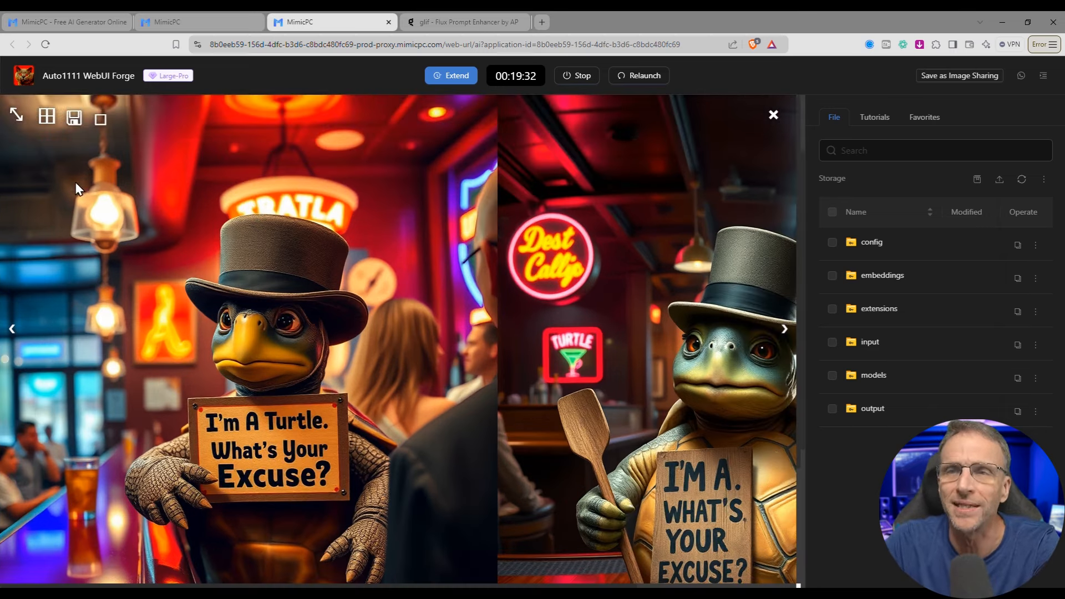
pyautogui.click(773, 115)
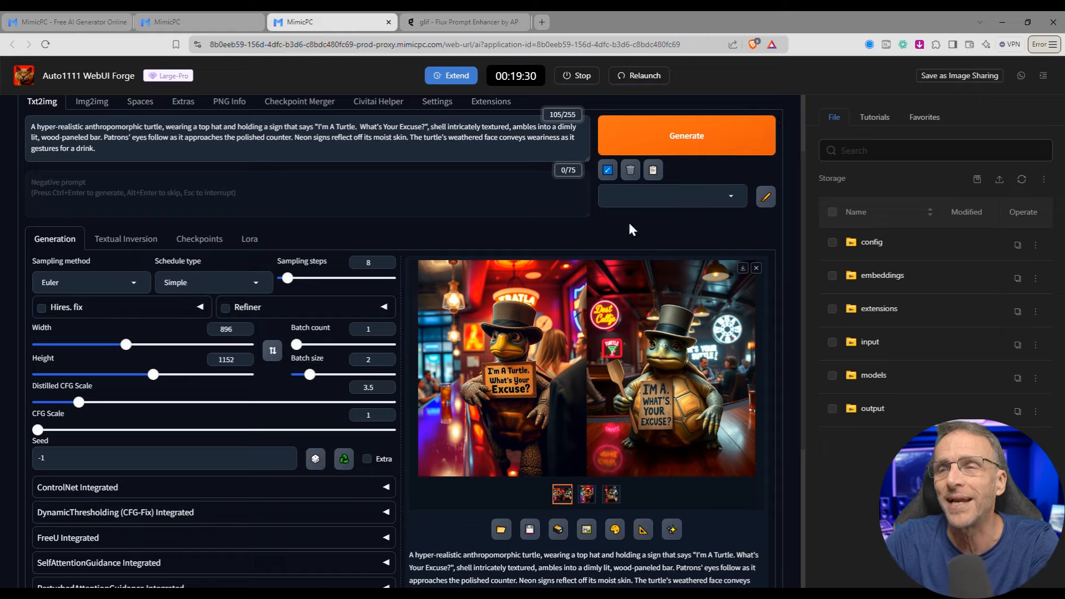
pyautogui.scroll(-1, 508, 349)
pyautogui.scroll(1, 420, 370)
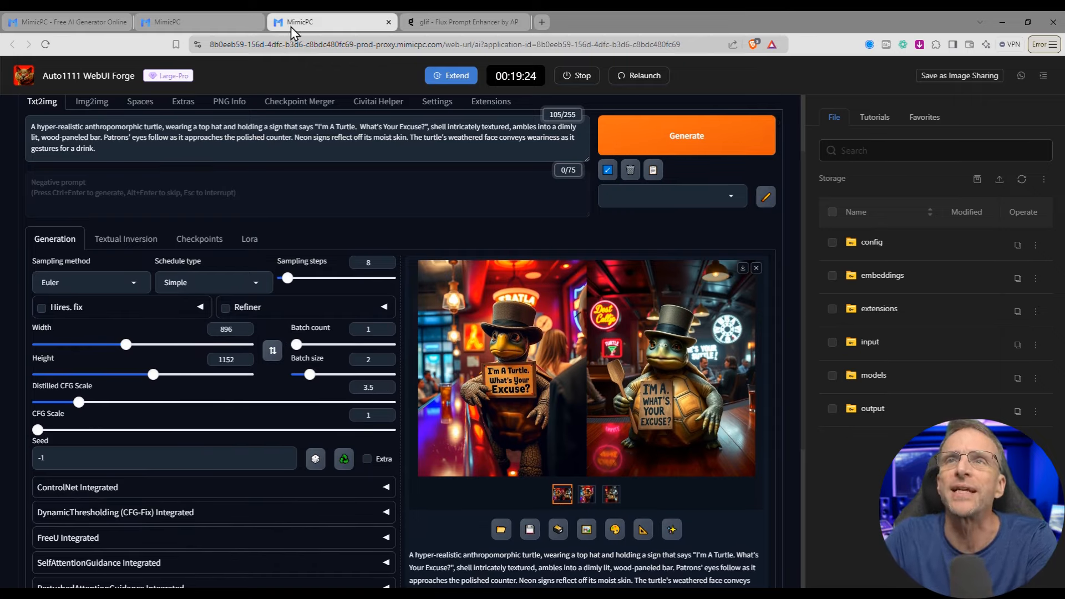
# - Switch to the Flux Prompt Enhancer on glif and enhance the prompt "a French Supermodel at a photoshoot at the Eifel Tower"
pyautogui.click(453, 21)
pyautogui.moveTo(180, 203); pyautogui.dragTo(110, 195)
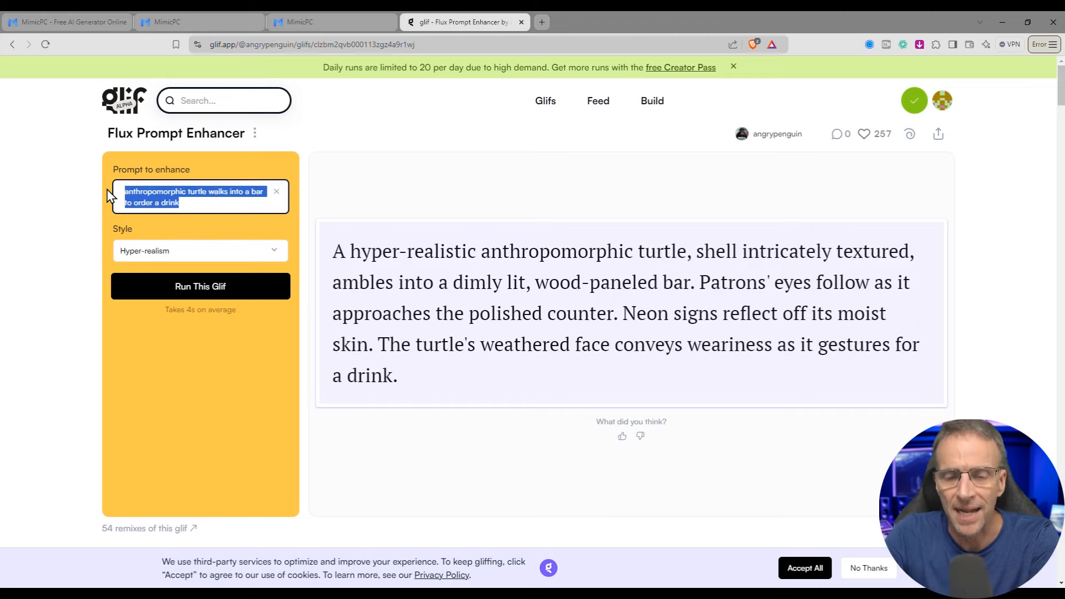
pyautogui.write('a French Supermodel at a photosho')
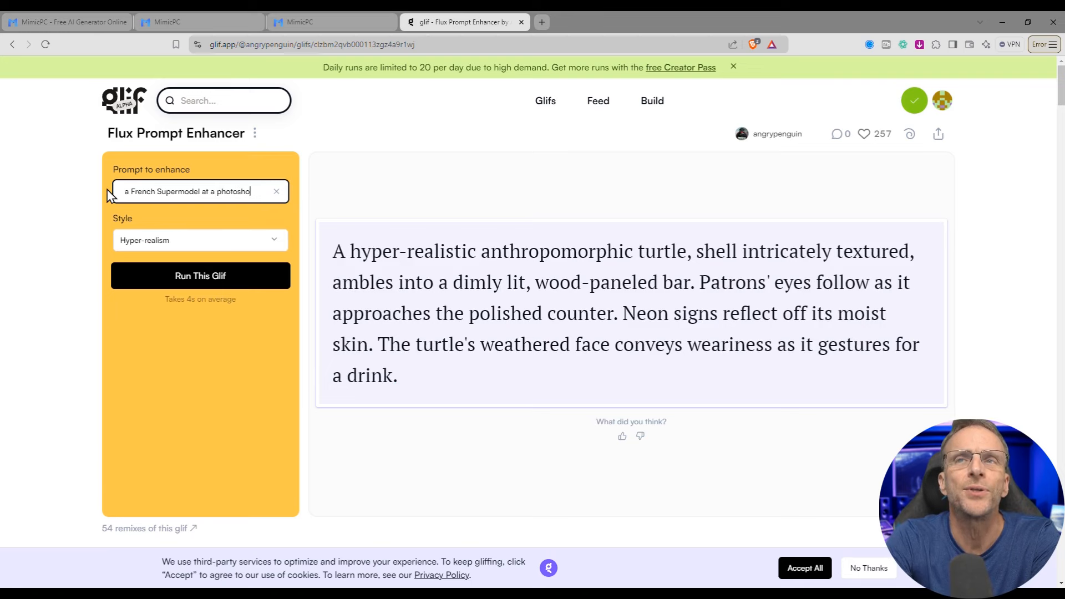
pyautogui.write('ot at the Eifel Tower')
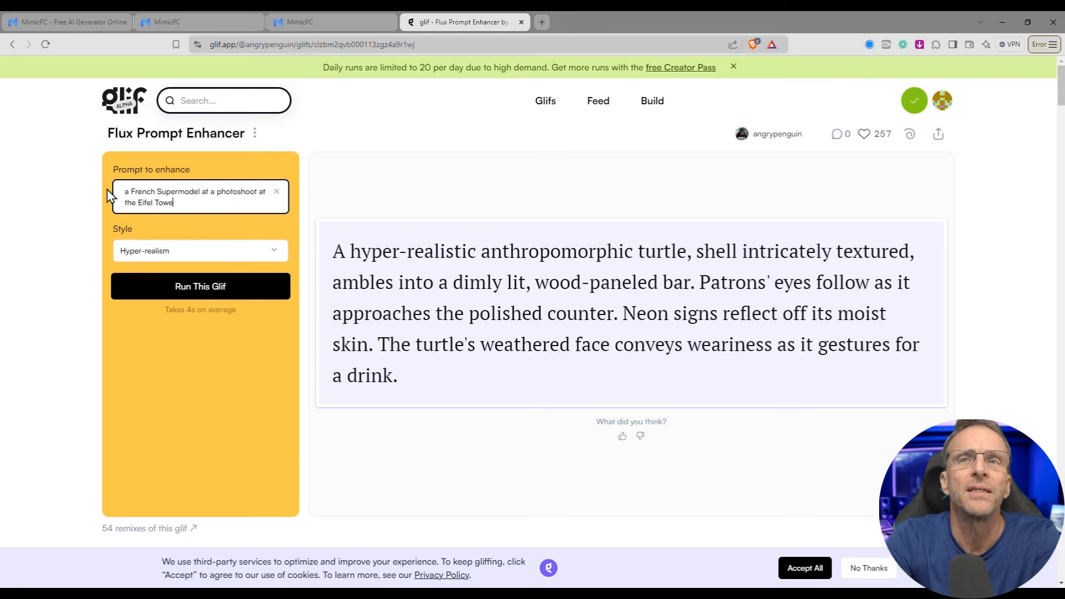
pyautogui.click(209, 297)
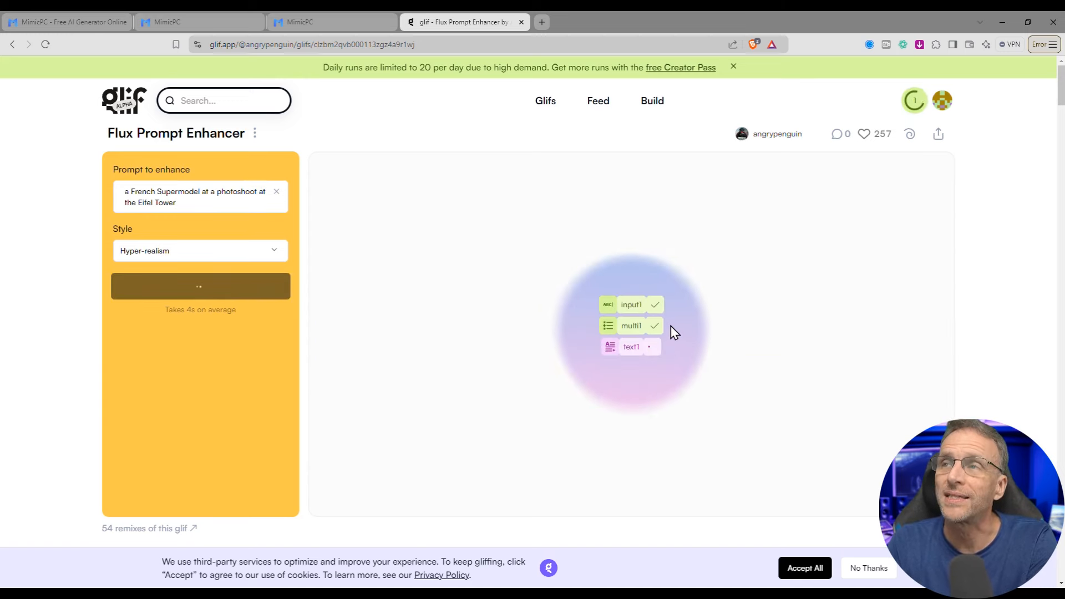
# - Copy the enhanced supermodel text and replace the turtle prompt in Auto1111 WebUI Forge with it
pyautogui.click(857, 244)
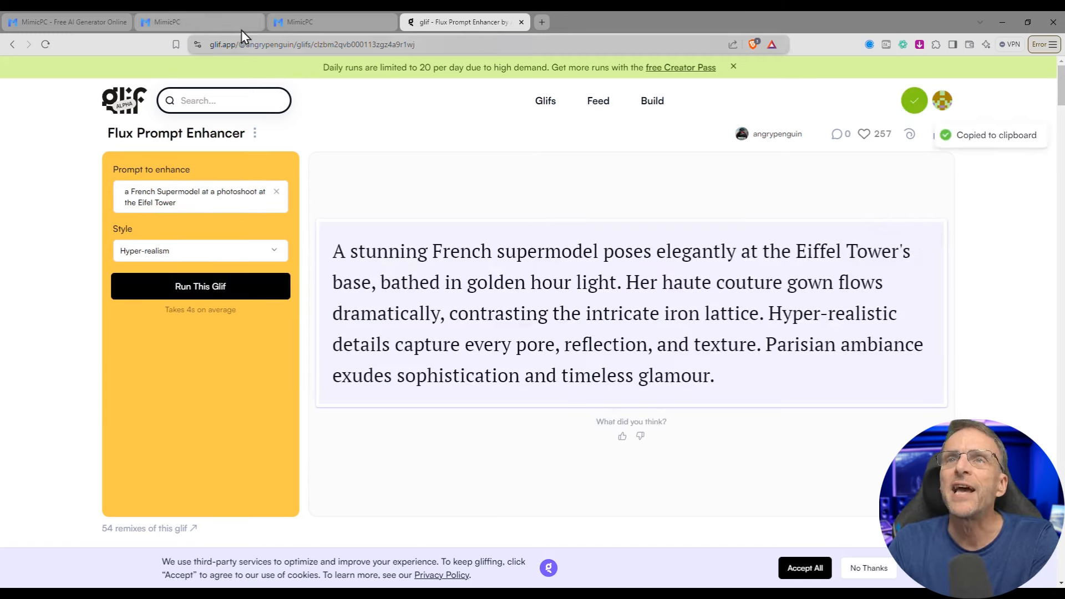
pyautogui.click(294, 23)
pyautogui.hotkey('ctrl', 'v')
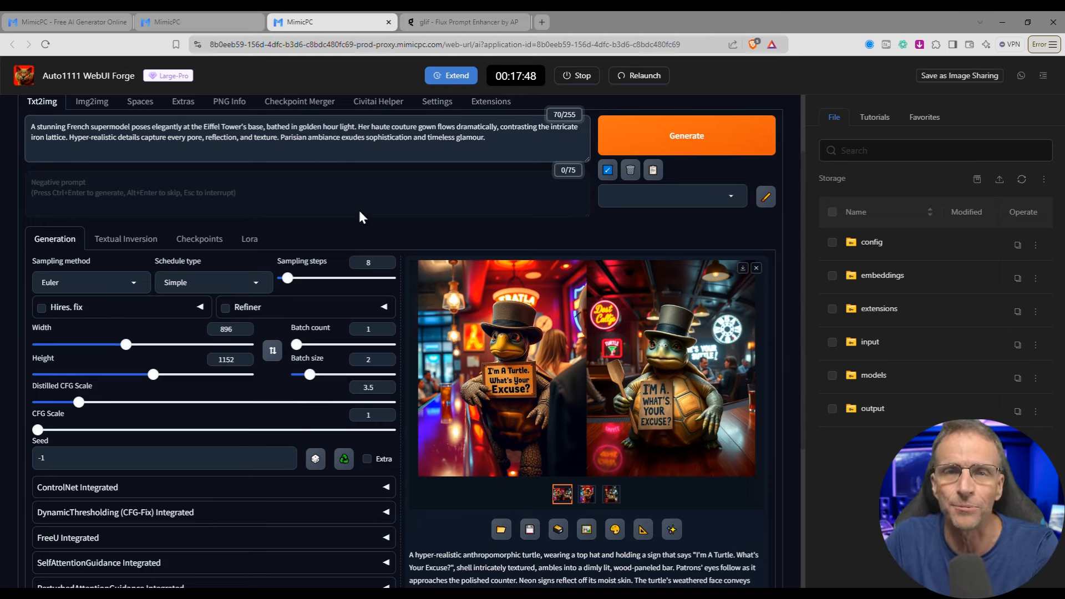
# - Generate the supermodel images and examine them at full size and enlarged, closing the preview when done
pyautogui.click(711, 135)
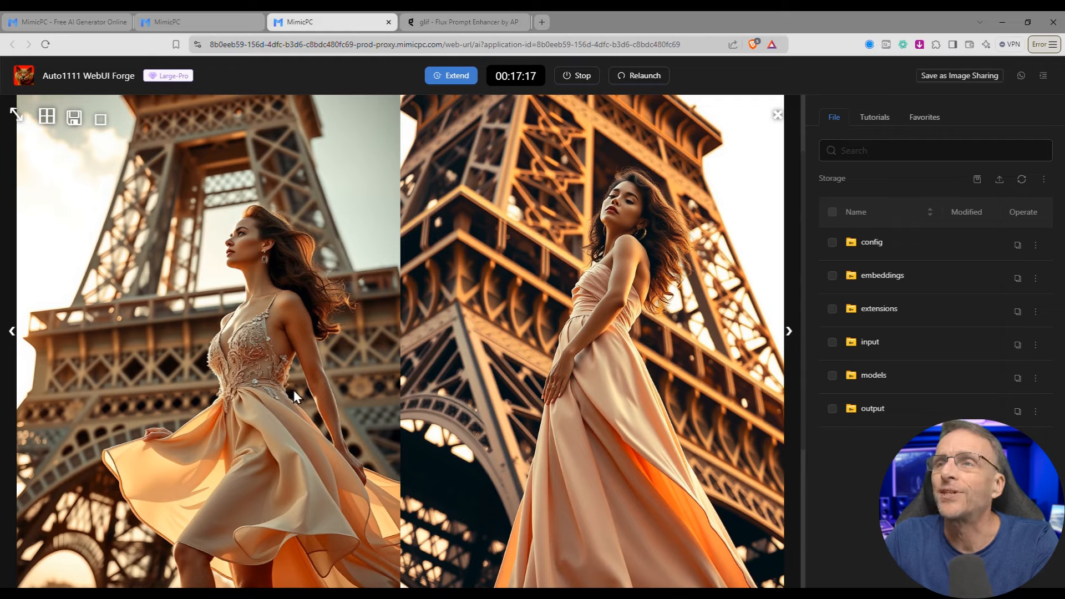
pyautogui.click(282, 394)
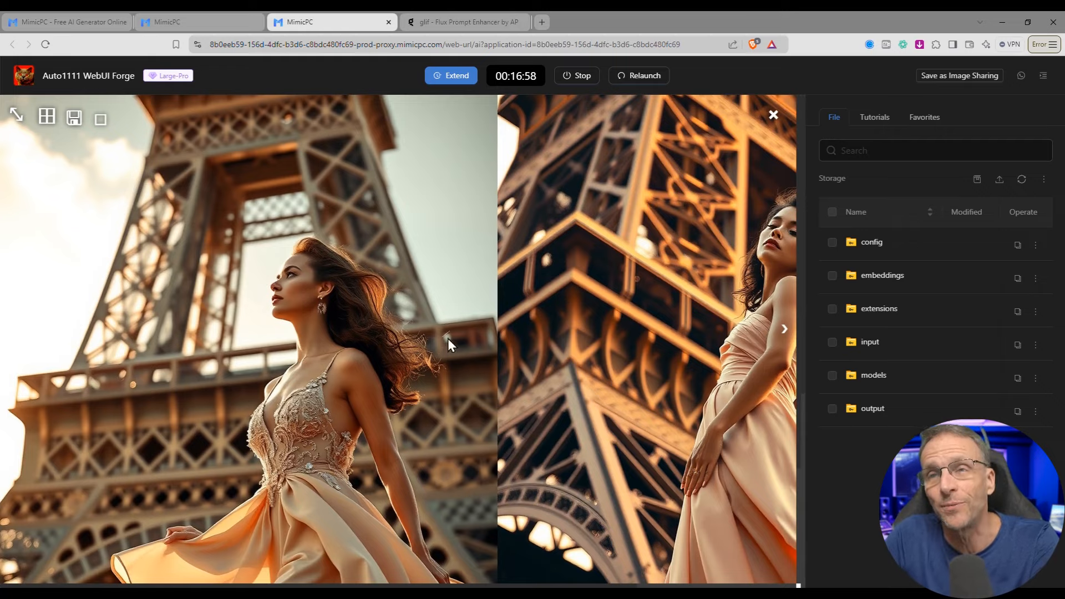
pyautogui.click(427, 329)
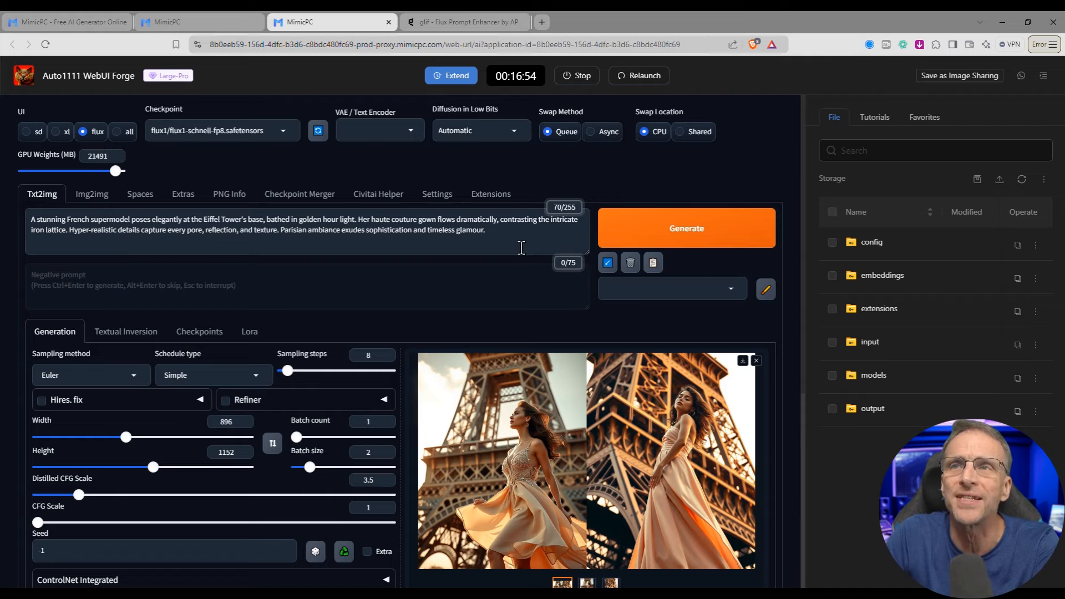
# - Switch the checkpoint to flux1/flux1-dev-fp8.safetensors, interrupt the first run, and regenerate the supermodel images with 20 sampling steps
pyautogui.click(238, 130)
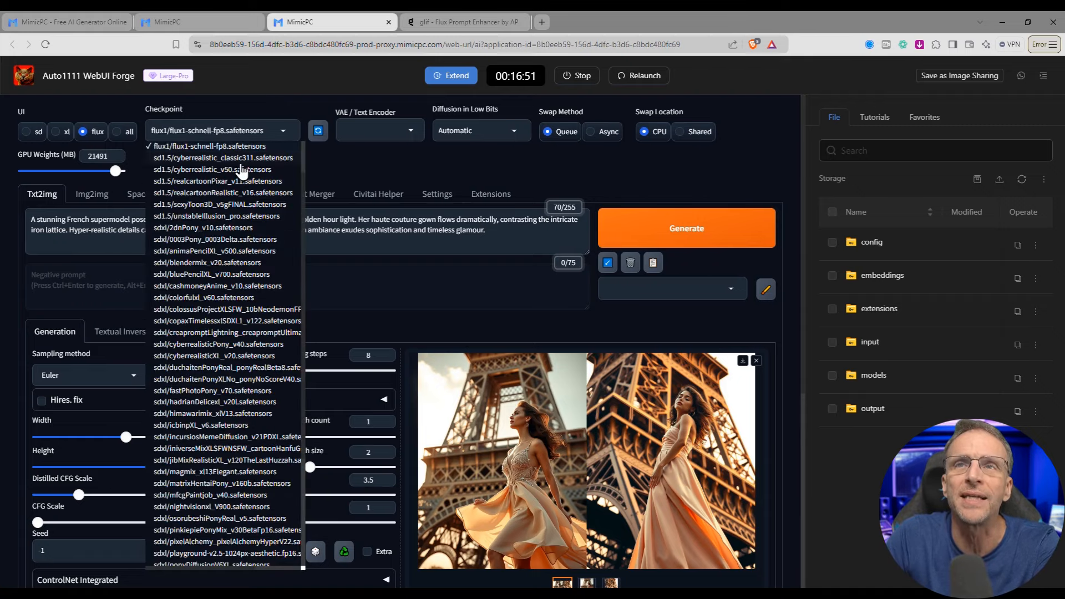
pyautogui.scroll(1, 241, 172)
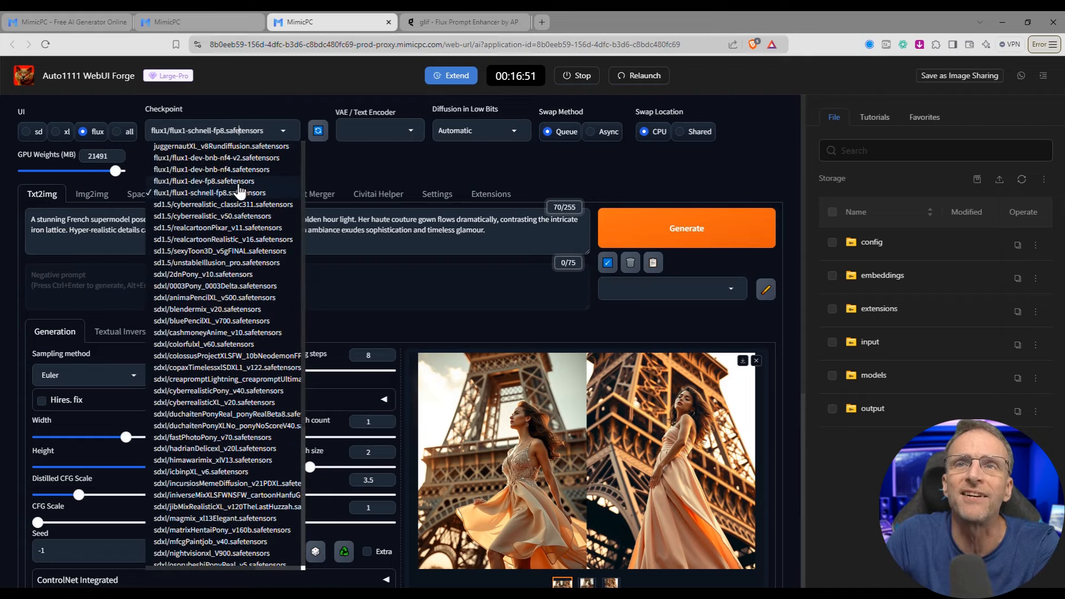
pyautogui.click(211, 181)
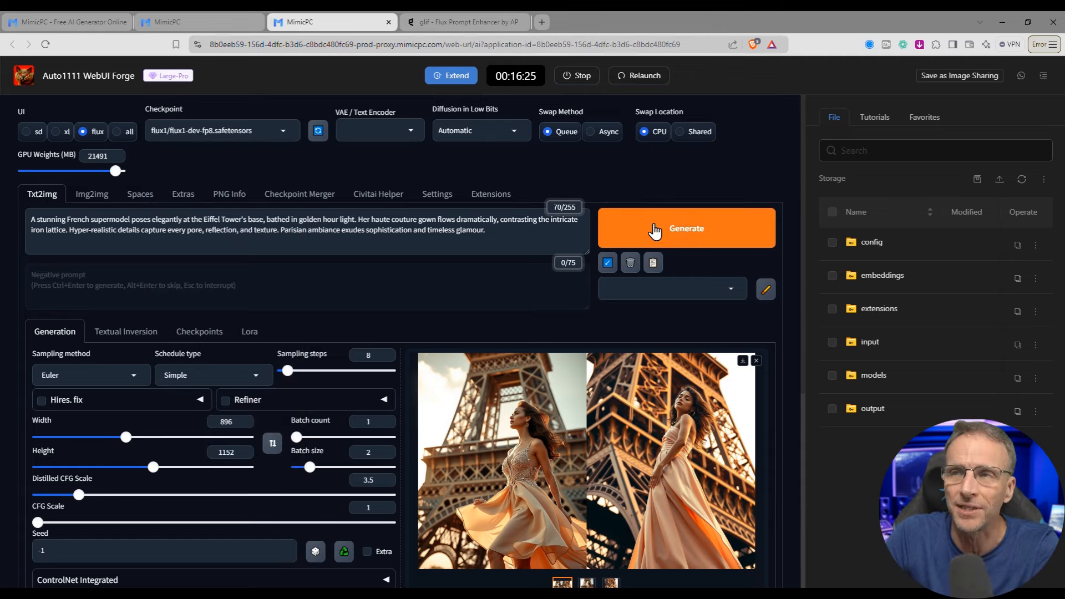
pyautogui.click(686, 228)
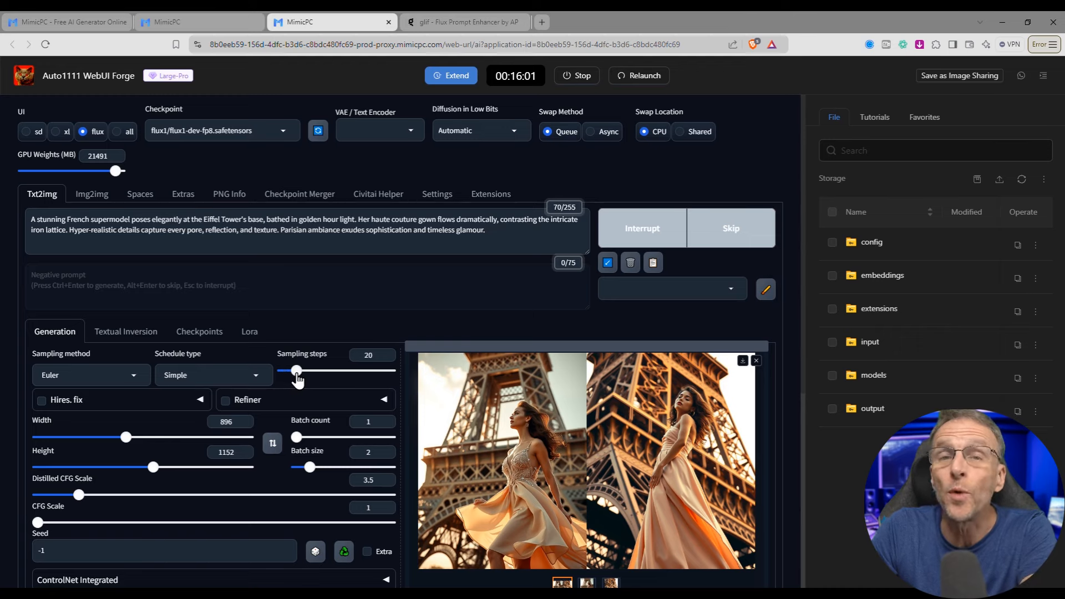
pyautogui.click(635, 243)
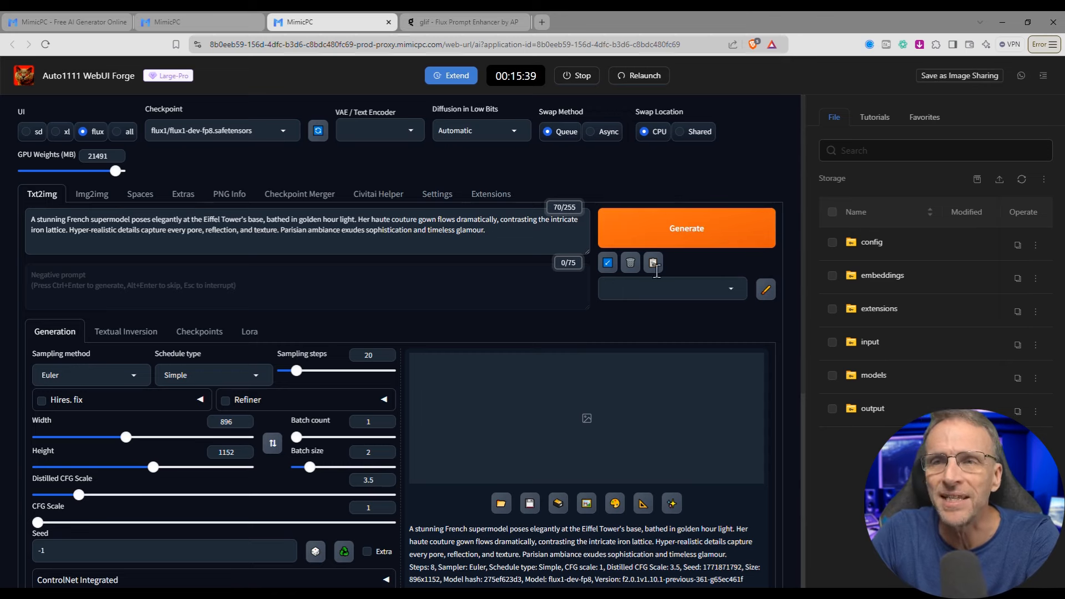
pyautogui.click(670, 235)
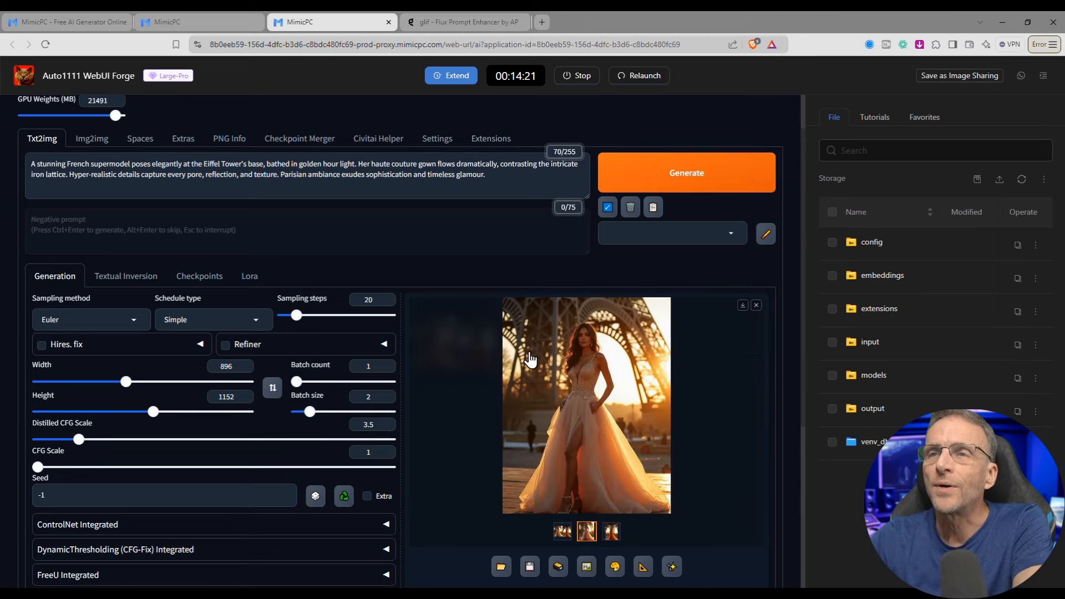
# - View the first flux1-dev supermodel image at full size and open the output > txt2img > 2024-08-31 folder in storage
pyautogui.click(606, 397)
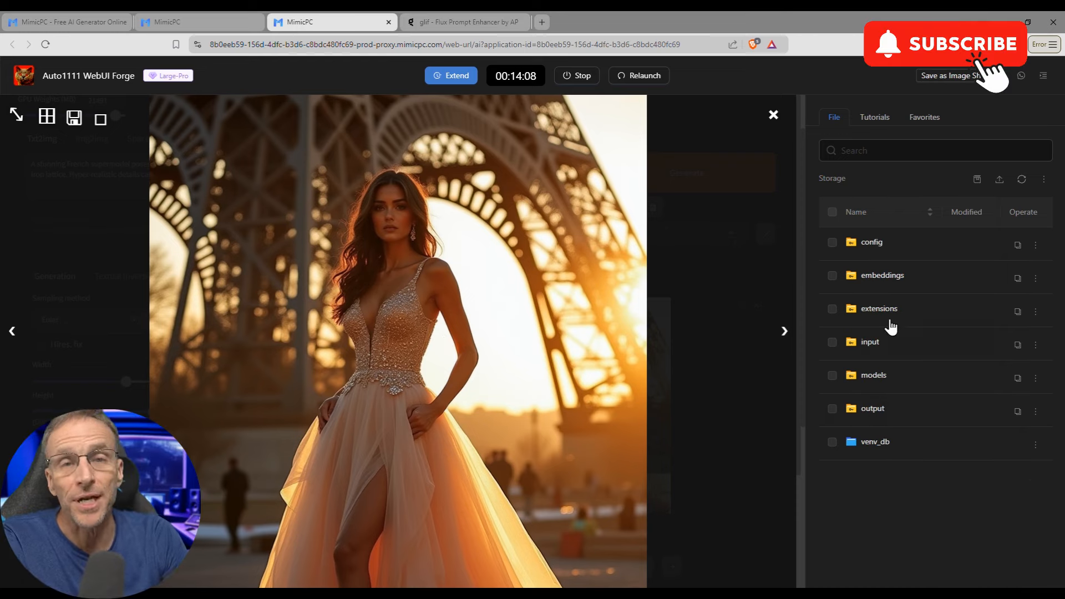
pyautogui.click(1042, 77)
pyautogui.click(1042, 77)
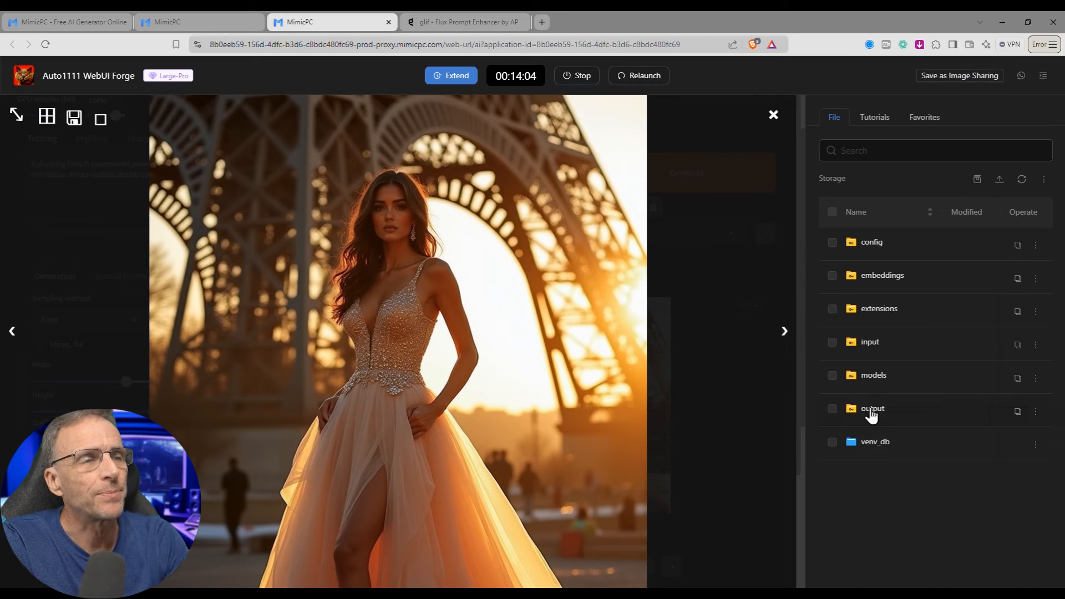
pyautogui.click(872, 410)
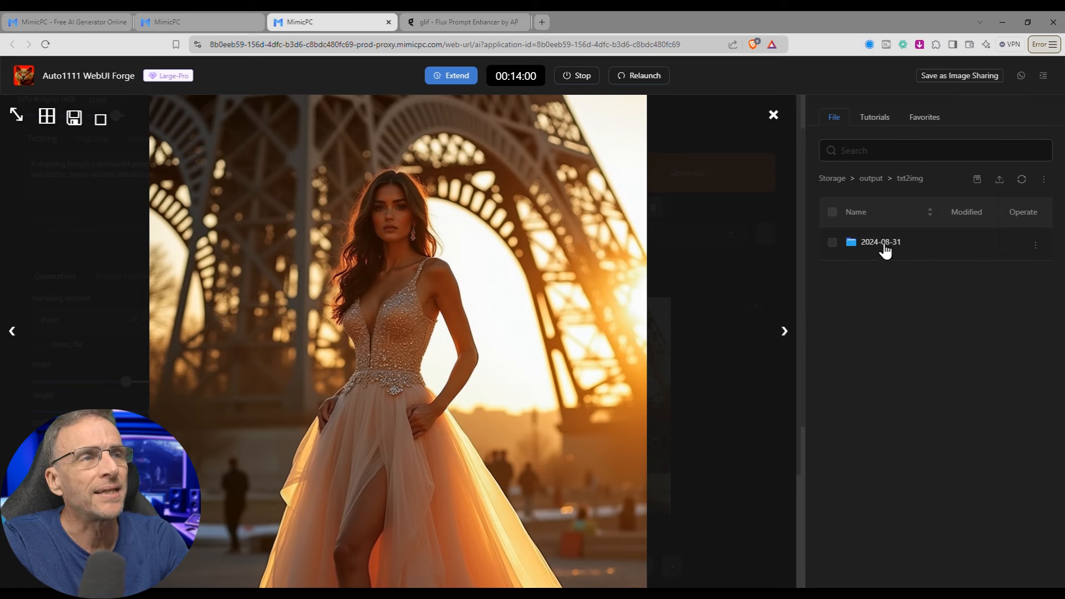
pyautogui.click(883, 244)
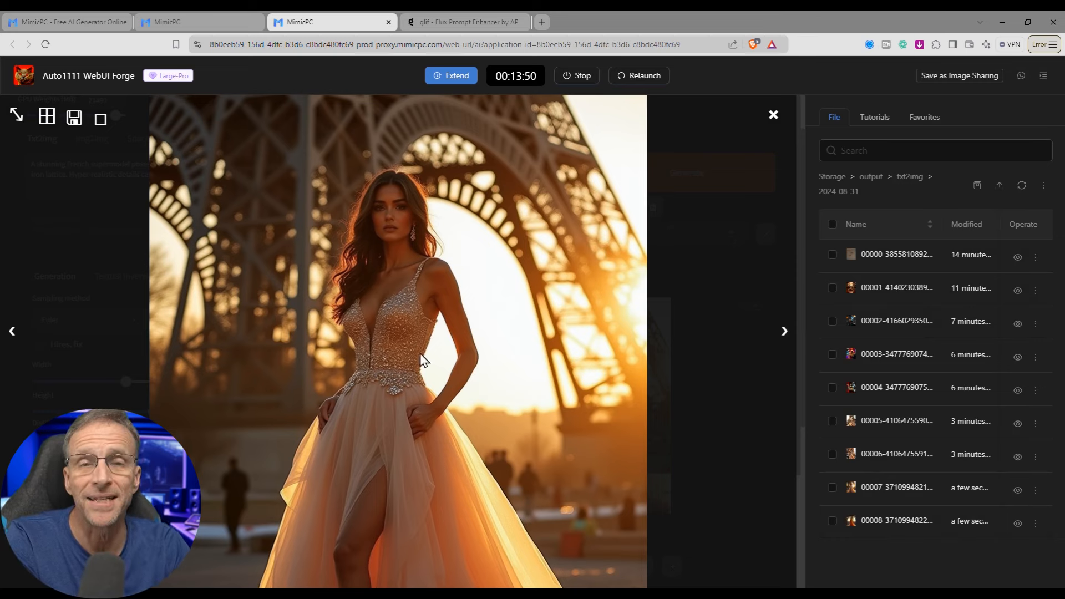
# - Copy the full-size flux1-dev supermodel image and paste it into IrfanView
pyautogui.rightClick(420, 250)
pyautogui.click(468, 290)
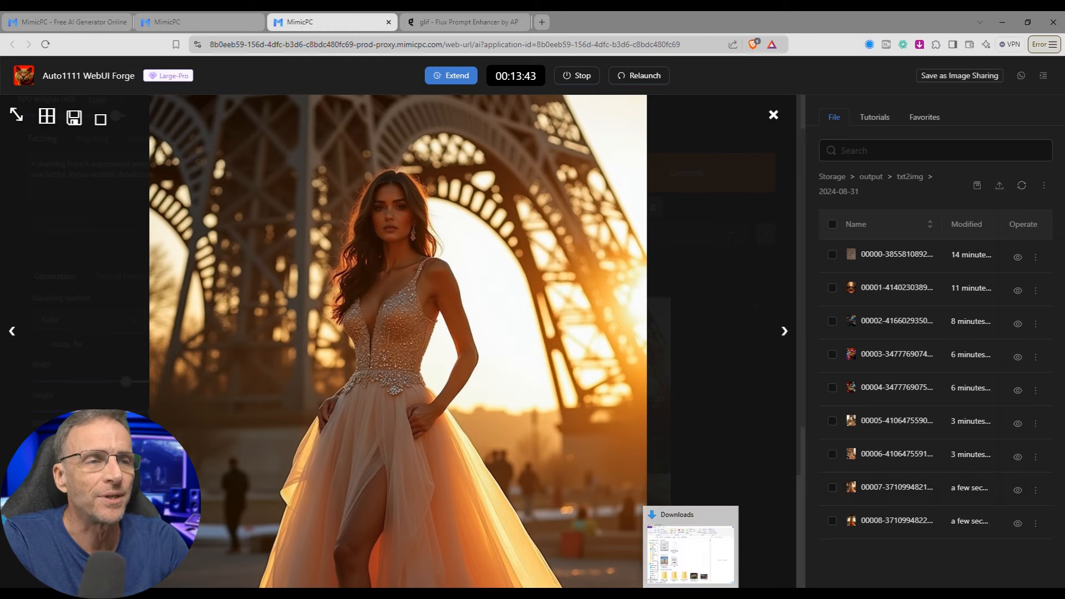
pyautogui.click(690, 595)
pyautogui.hotkey('ctrl', 'v')
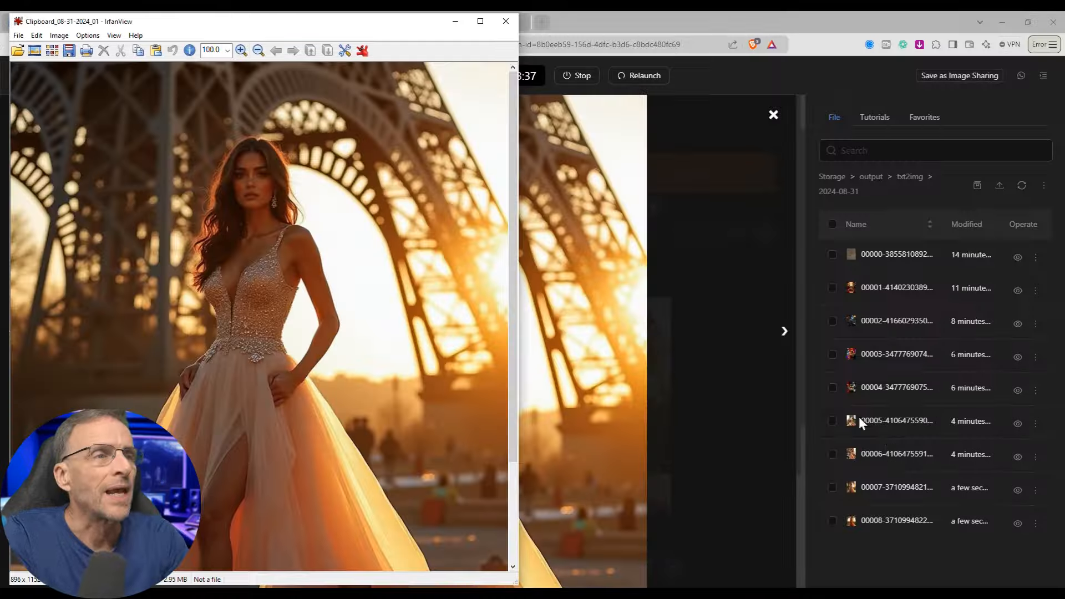
# - Copy the earlier schnell supermodel image from the output folder into a second IrfanView window and compare it with the dev image
pyautogui.click(889, 464)
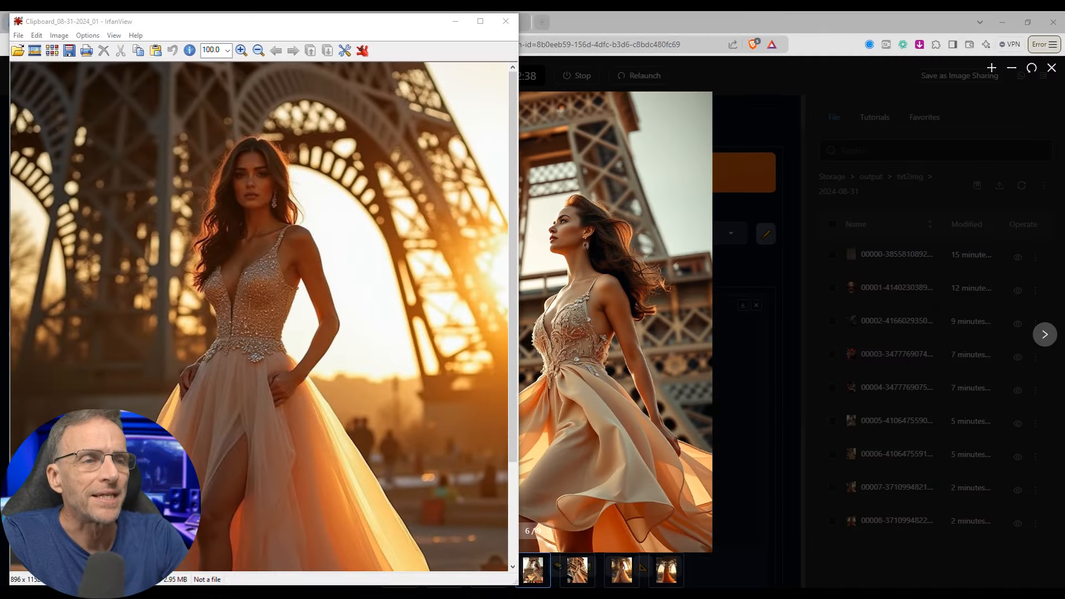
pyautogui.rightClick(652, 568)
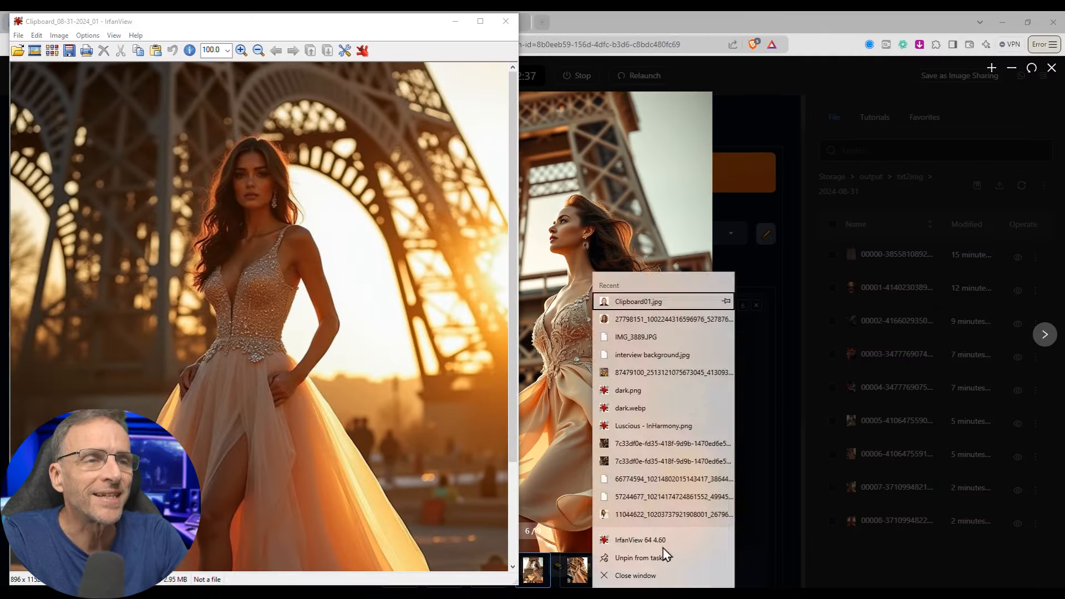
pyautogui.click(663, 548)
pyautogui.hotkey('ctrl', 'v')
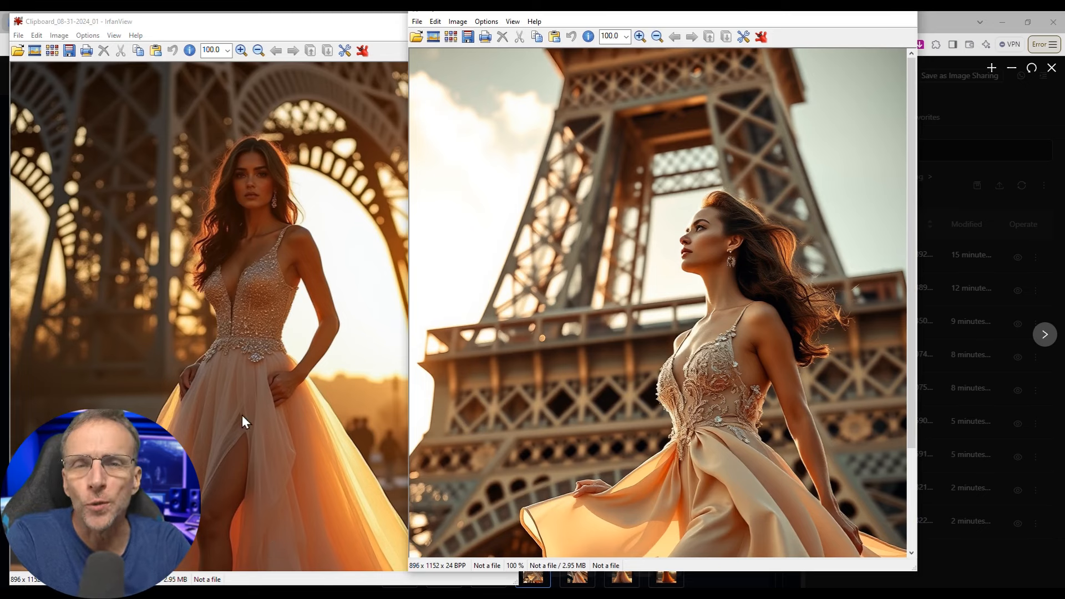
pyautogui.scroll(-5, 702, 395)
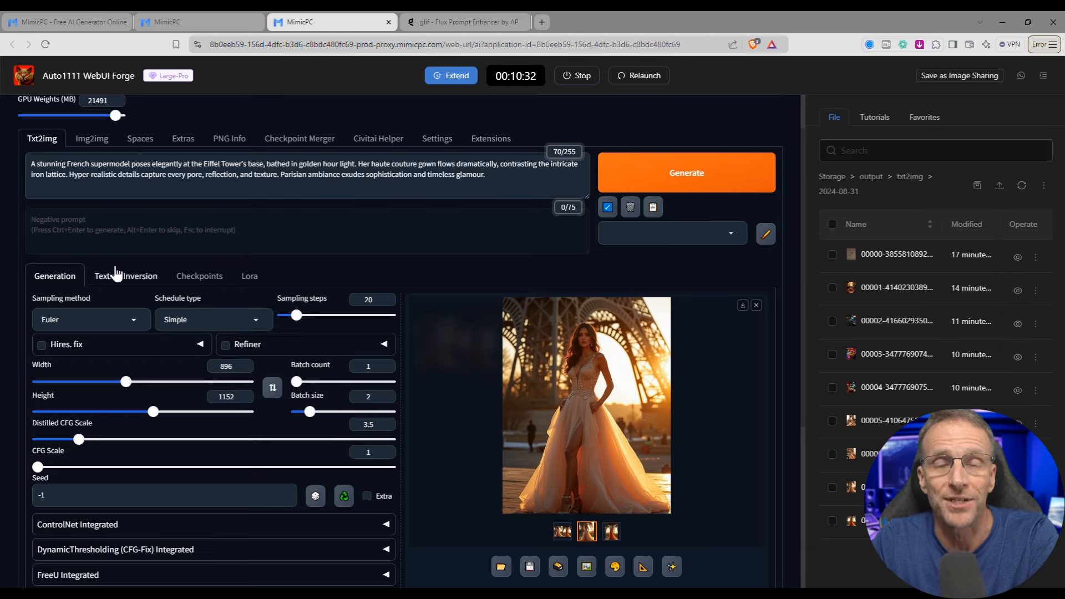
# - Stop the running Auto1111 WebUI Forge session and open MimicPC's Tutorial Hub
pyautogui.click(577, 76)
pyautogui.click(619, 157)
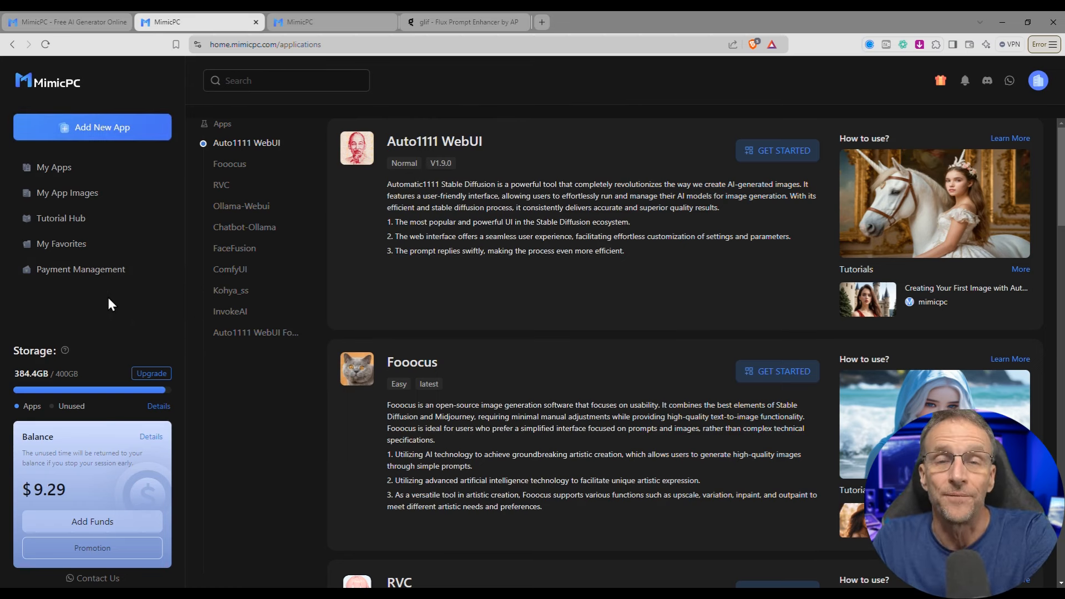
pyautogui.click(72, 219)
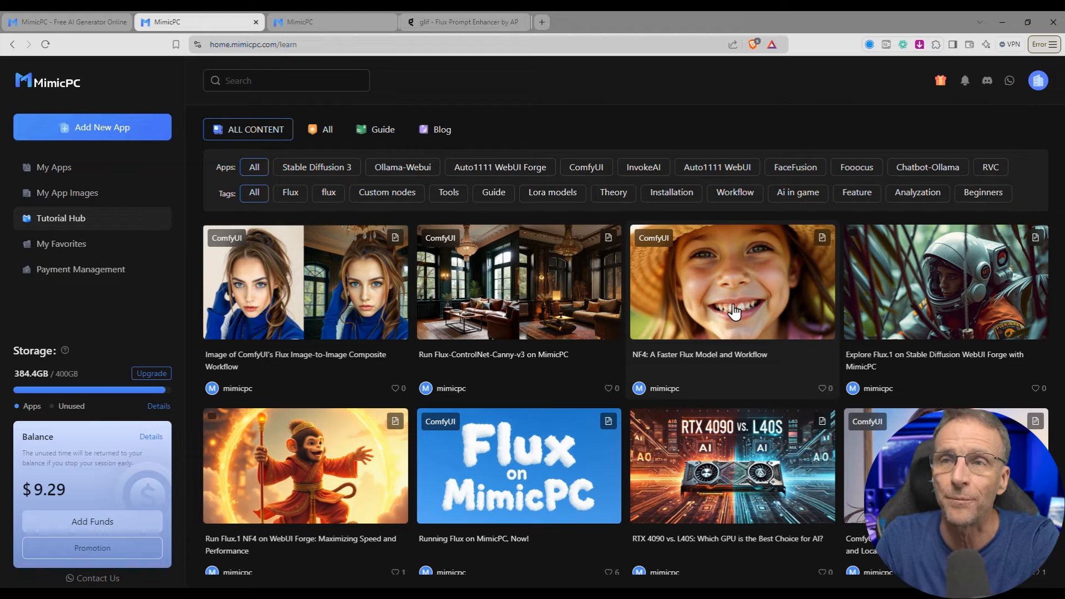
# - Read through the "NF4: A Faster Flux Model and Workflow" tutorial and open its companion ComfyUI - NF4 image page
pyautogui.click(742, 282)
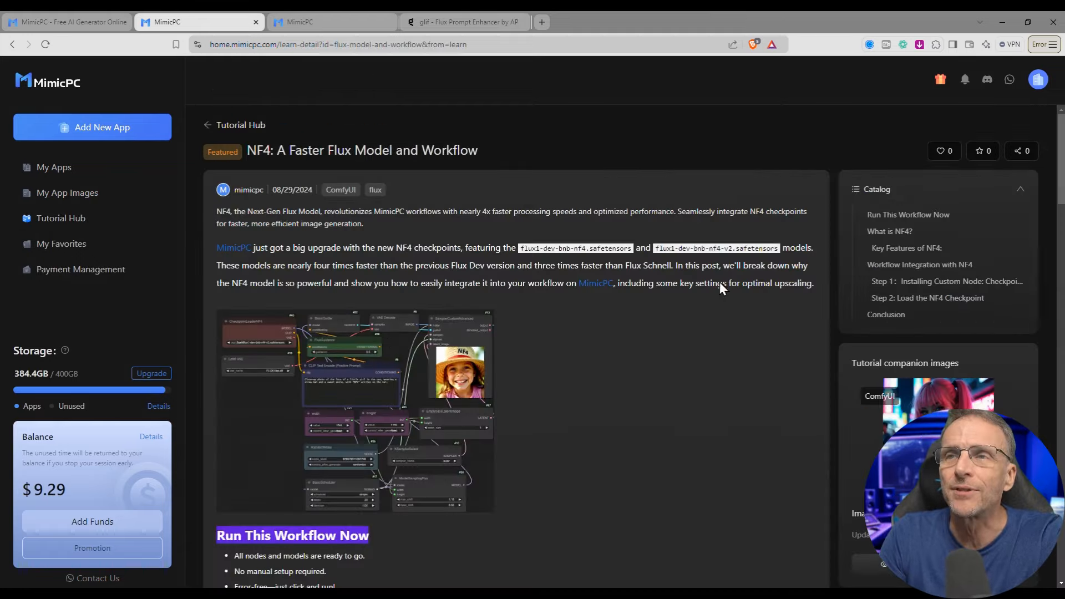
pyautogui.scroll(-6, 600, 351)
pyautogui.scroll(-20, 600, 353)
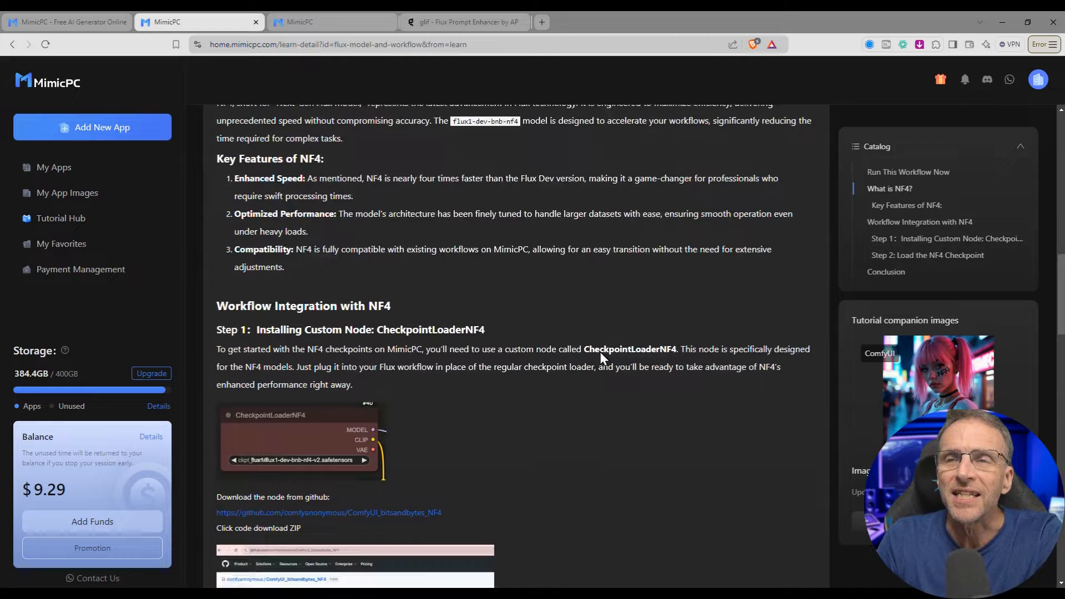
pyautogui.scroll(20, 600, 352)
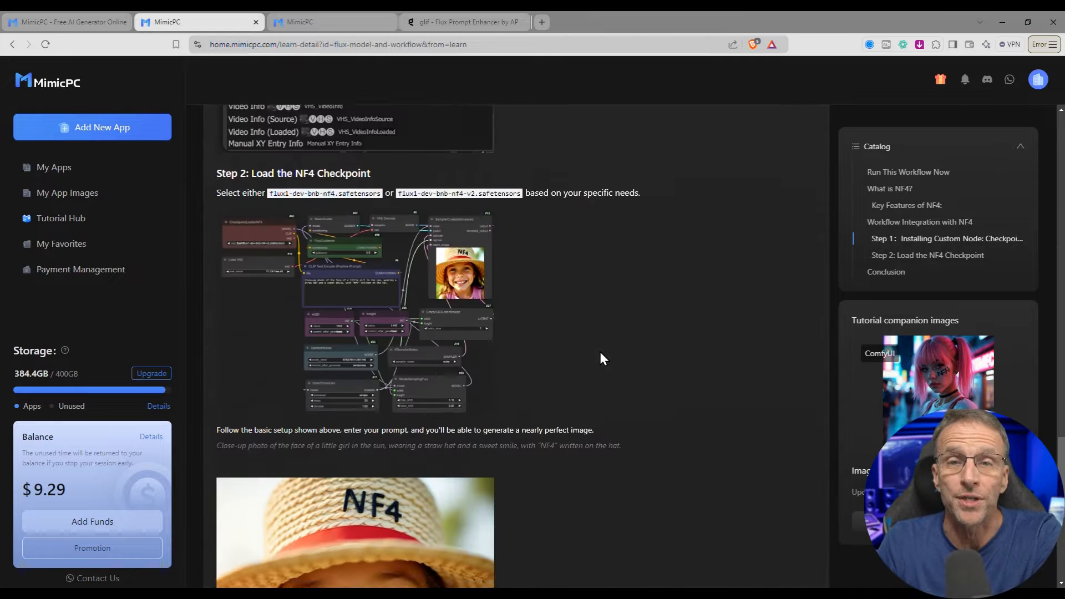
pyautogui.scroll(3, 600, 352)
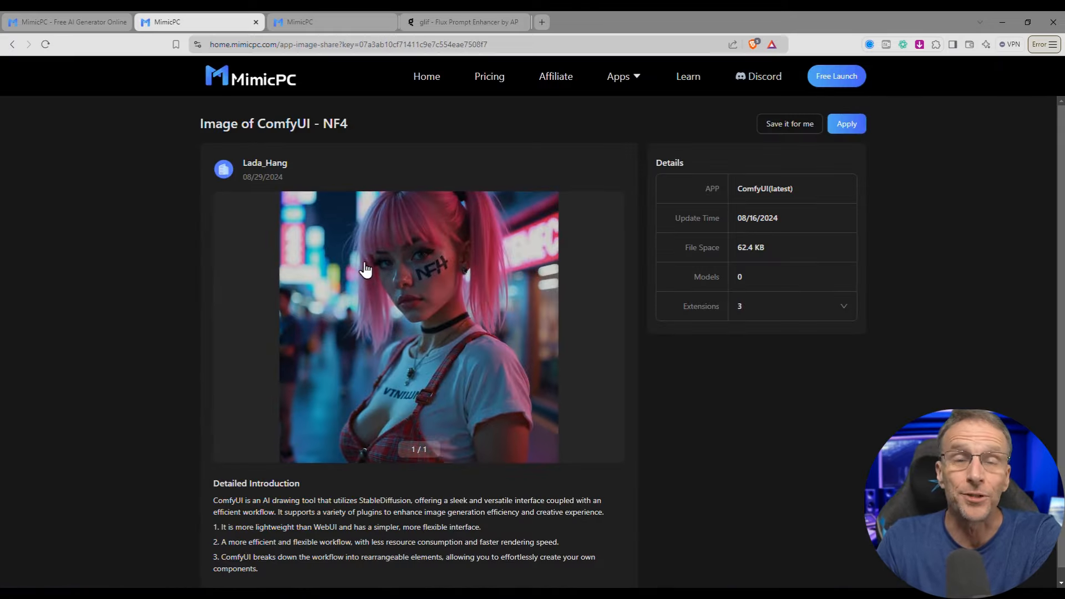
# - Apply the ComfyUI - NF4 image with Large-pro hardware, then create and start the machine
pyautogui.click(847, 129)
pyautogui.click(894, 401)
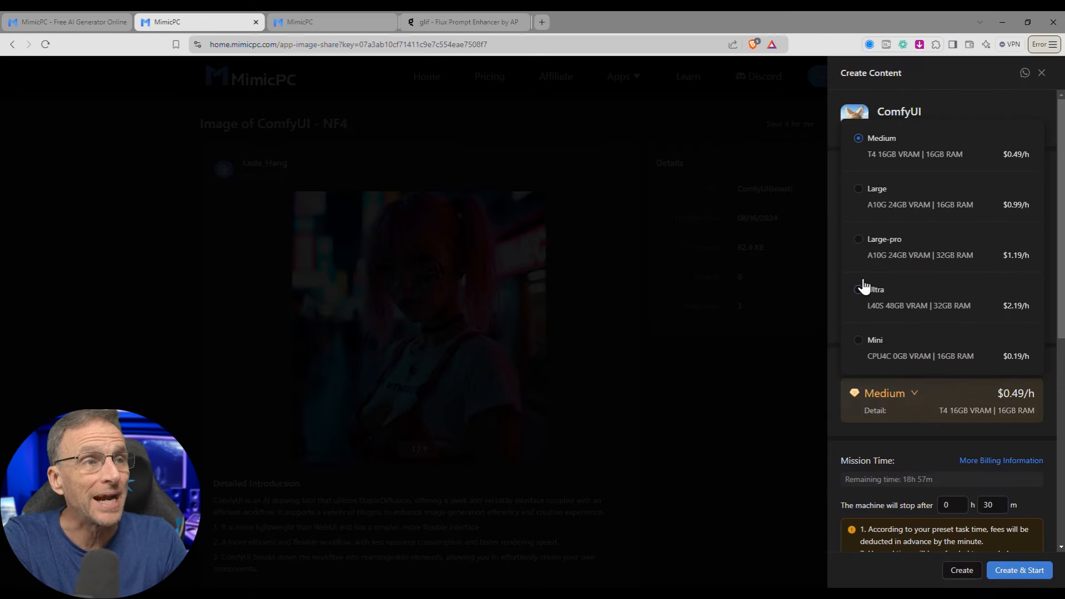
pyautogui.click(860, 243)
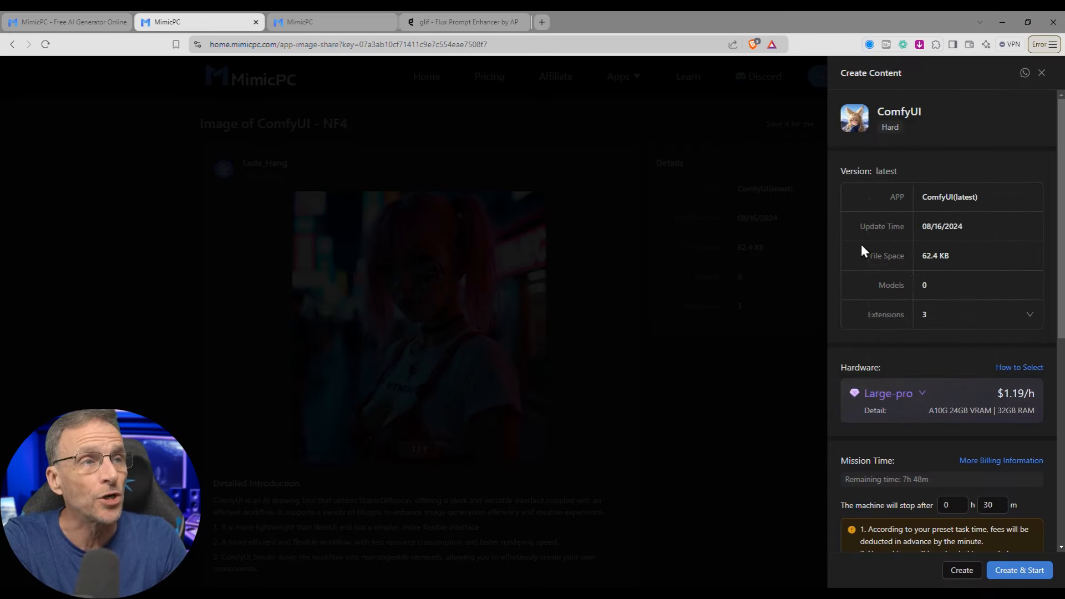
pyautogui.click(1032, 574)
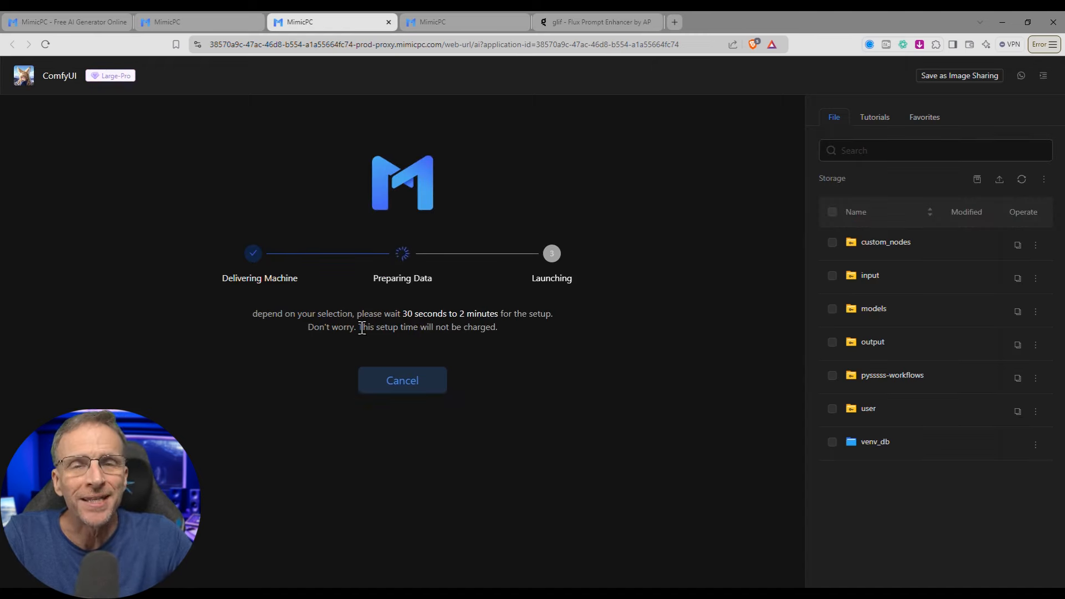
pyautogui.moveTo(362, 327); pyautogui.dragTo(504, 335)
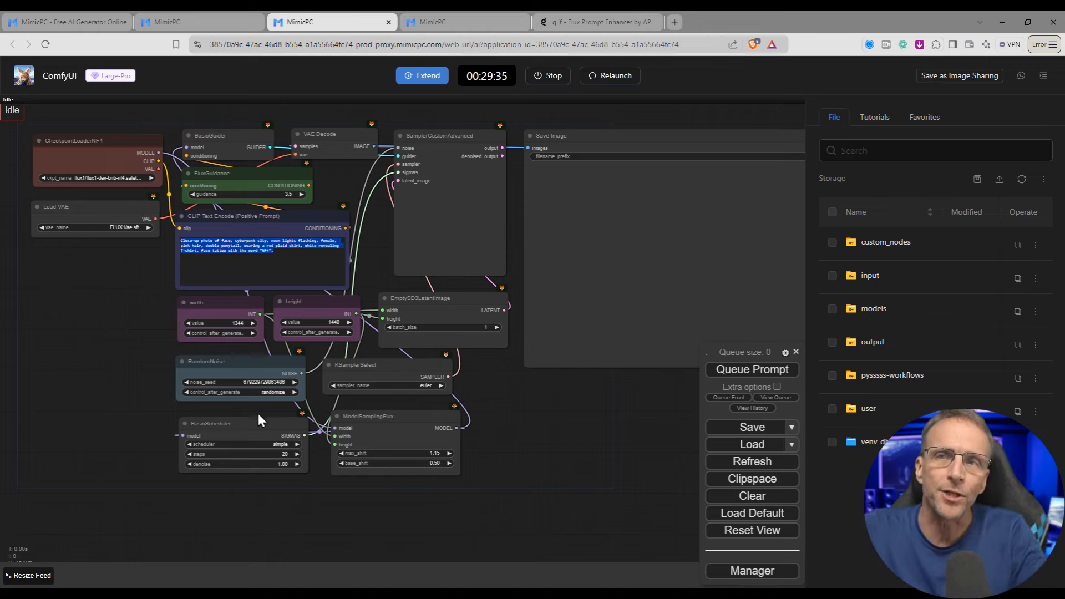
# - Examine the nodes of the loaded NF4 workflow, ending on the prompt text in the CLIP Text Encode (Positive Prompt) node
pyautogui.scroll(5, 257, 414)
pyautogui.scroll(-3, 258, 414)
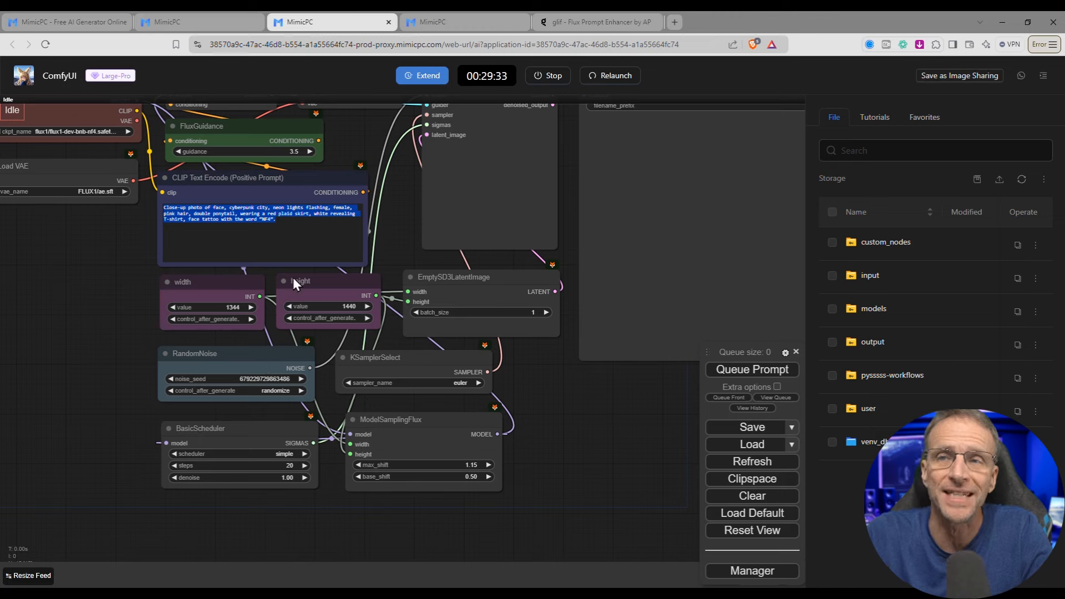
pyautogui.moveTo(128, 298); pyautogui.dragTo(145, 327)
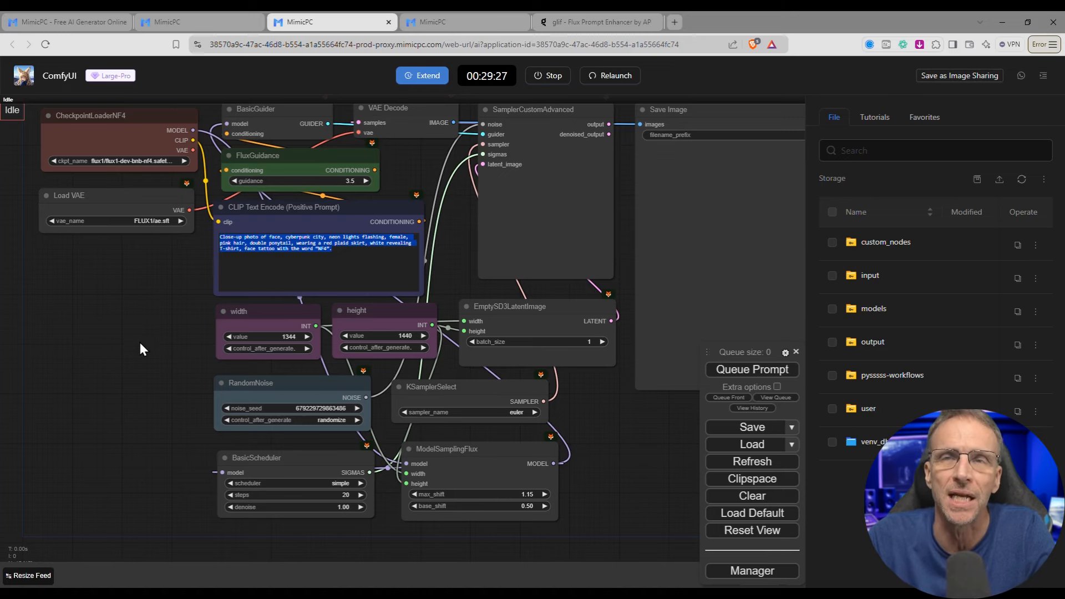
pyautogui.scroll(2, 128, 338)
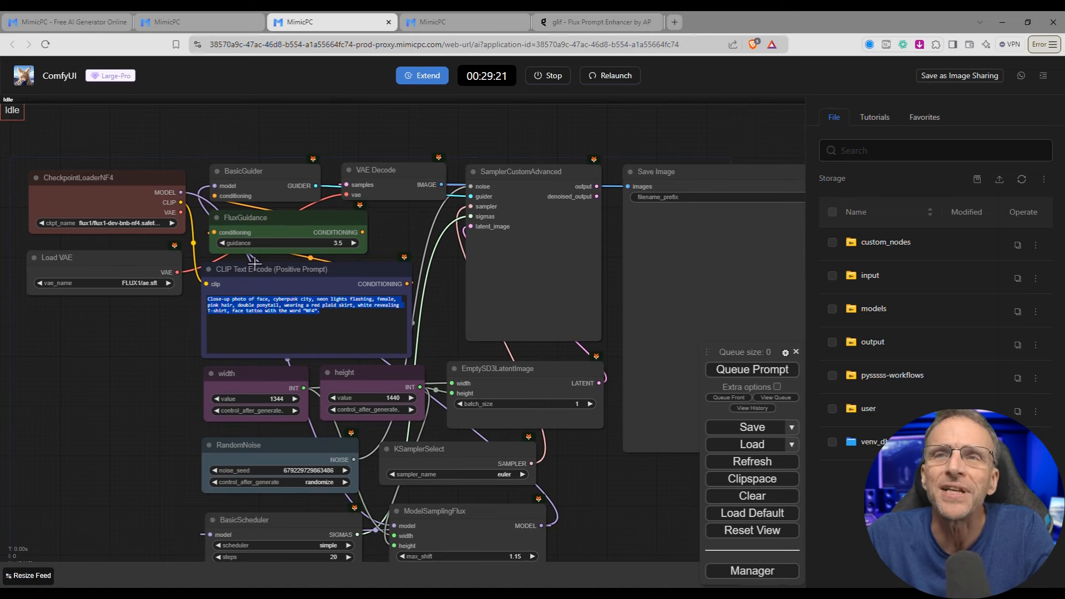
pyautogui.moveTo(445, 282); pyautogui.dragTo(371, 227)
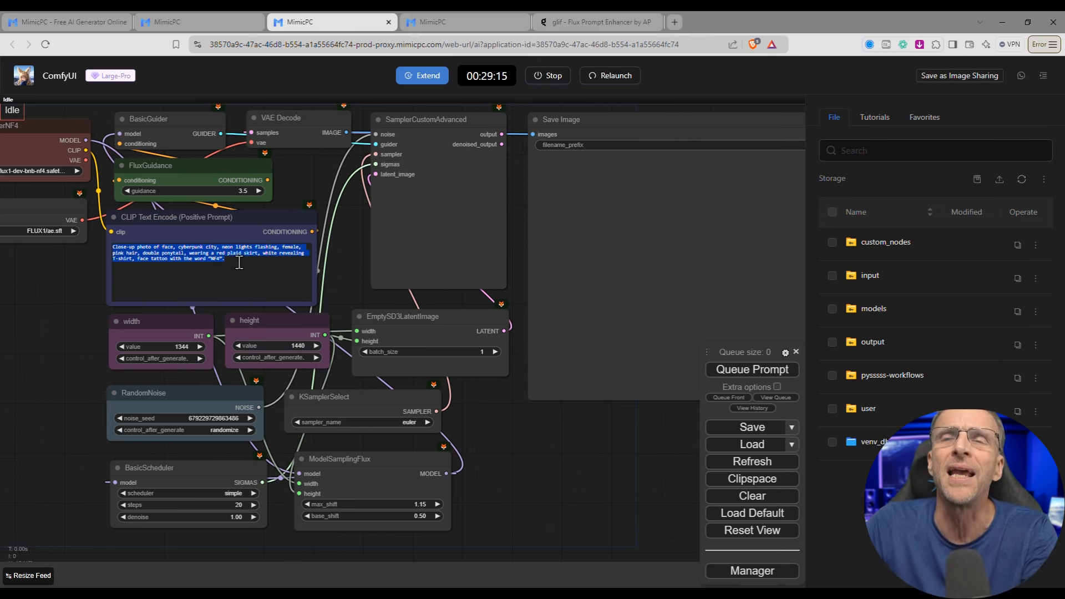
pyautogui.scroll(8, 90, 247)
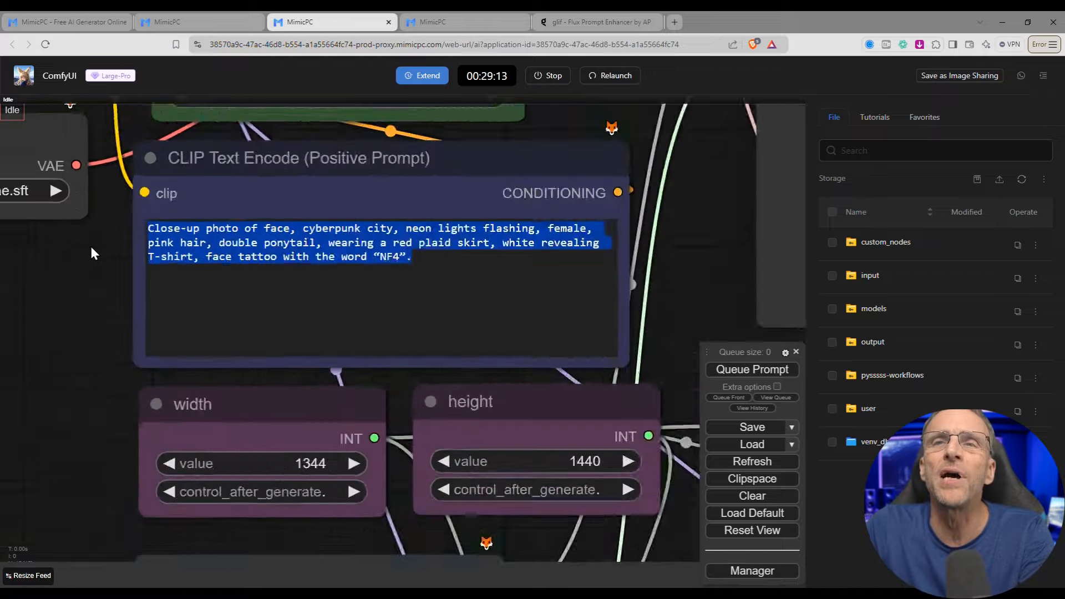
pyautogui.scroll(4, 90, 250)
pyautogui.moveTo(102, 298); pyautogui.dragTo(0, 299)
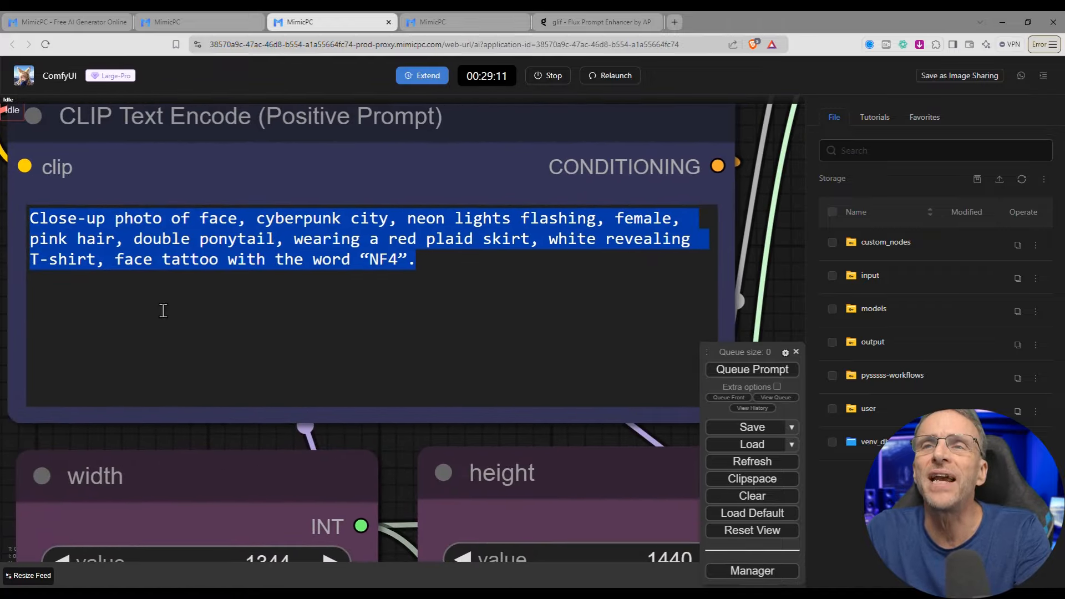
# - Queue the NF4 workflow with its existing positive prompt and check the scheduler, steps and denoise settings in the BasicScheduler node
pyautogui.scroll(-5, 424, 453)
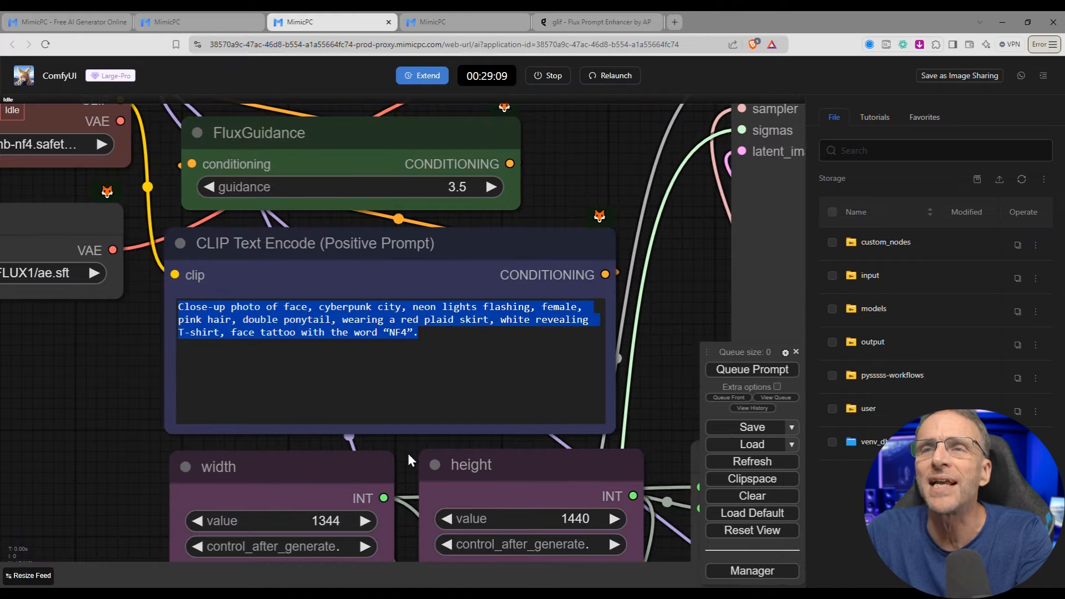
pyautogui.scroll(-4, 407, 454)
pyautogui.moveTo(192, 445); pyautogui.dragTo(40, 395)
pyautogui.scroll(-6, 244, 388)
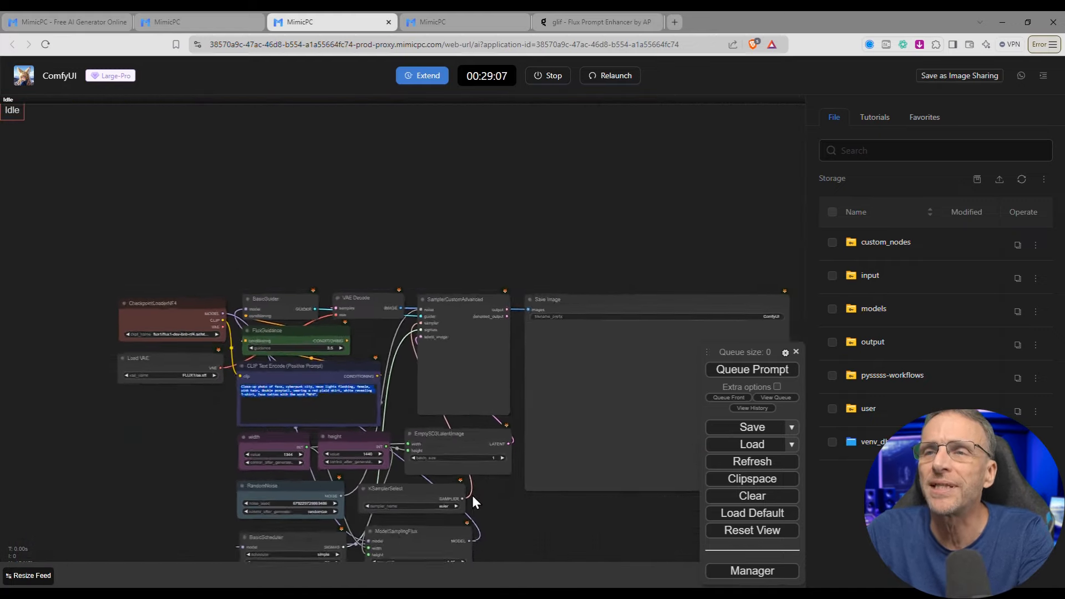
pyautogui.scroll(3, 688, 349)
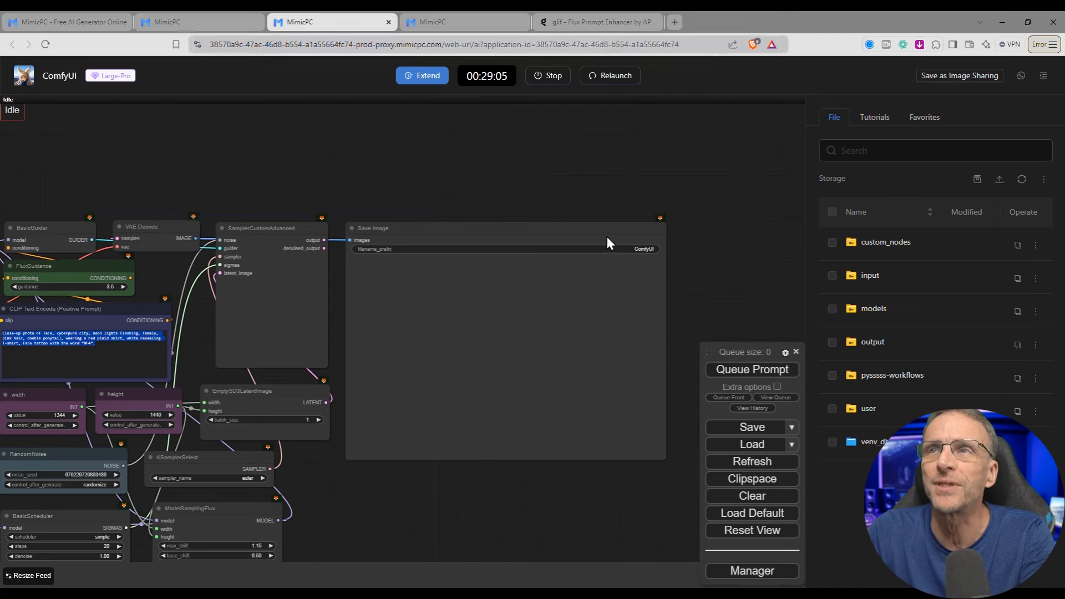
pyautogui.click(737, 371)
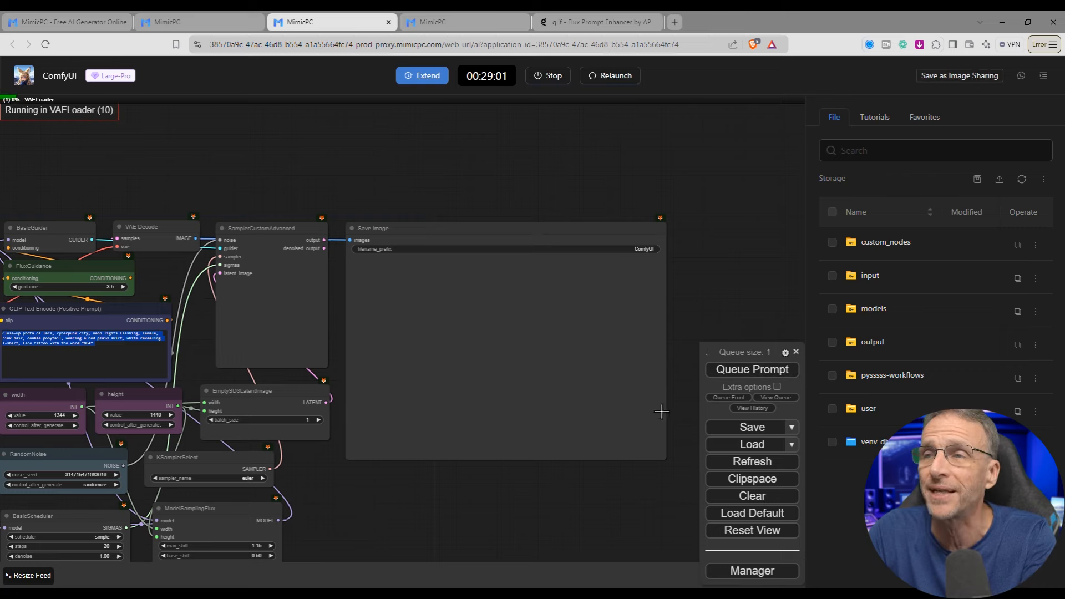
pyautogui.moveTo(549, 497); pyautogui.dragTo(690, 461)
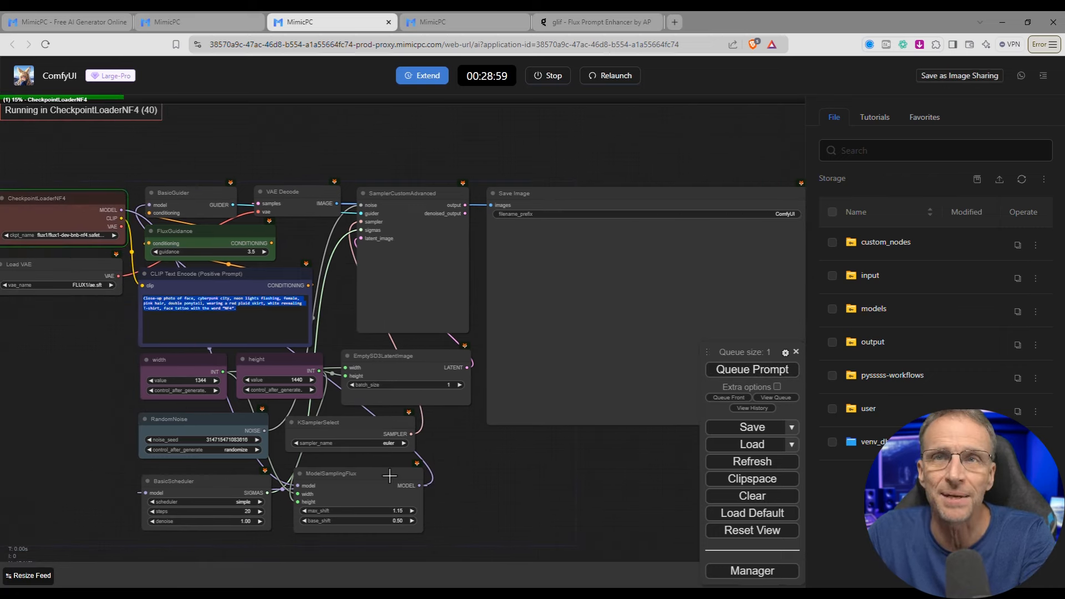
pyautogui.moveTo(53, 416); pyautogui.dragTo(169, 425)
pyautogui.scroll(6, 185, 249)
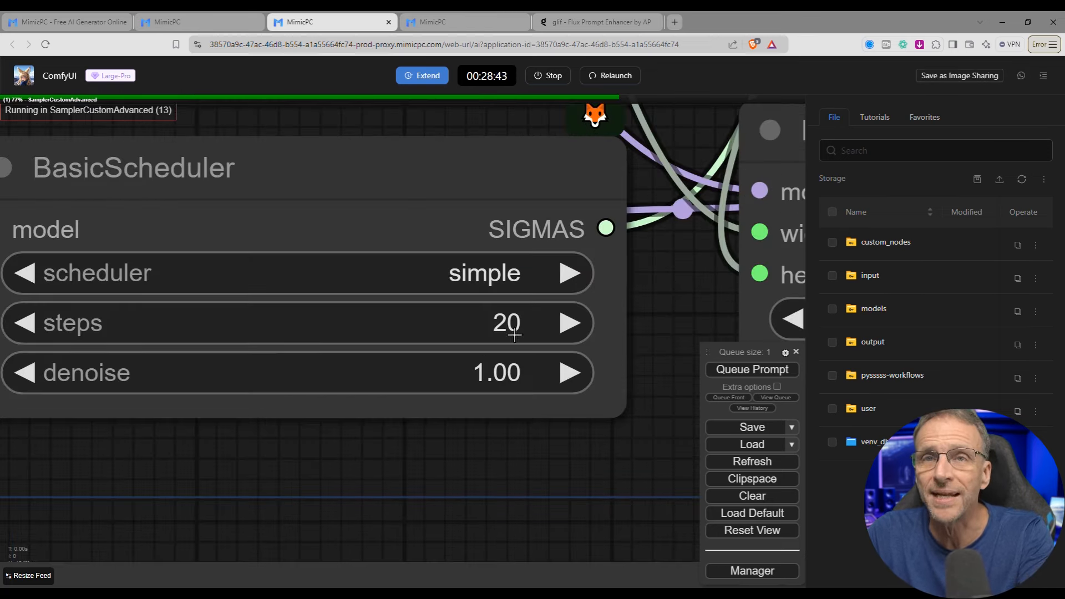
pyautogui.scroll(-5, 481, 438)
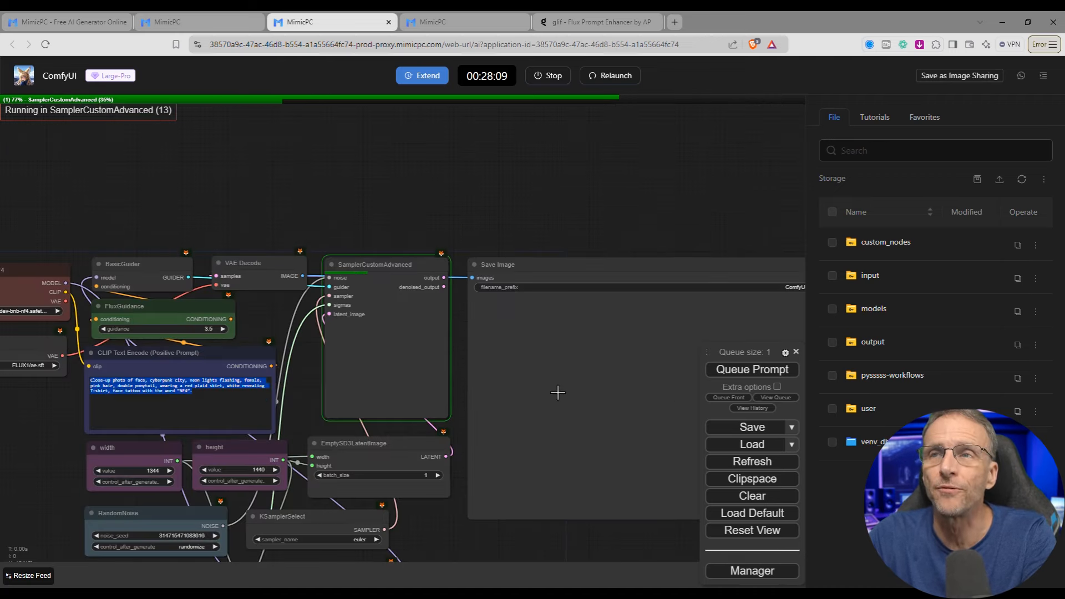
# - Set the image preview method to TAESD (slow) in the ComfyUI Manager
pyautogui.moveTo(560, 275); pyautogui.dragTo(556, 255)
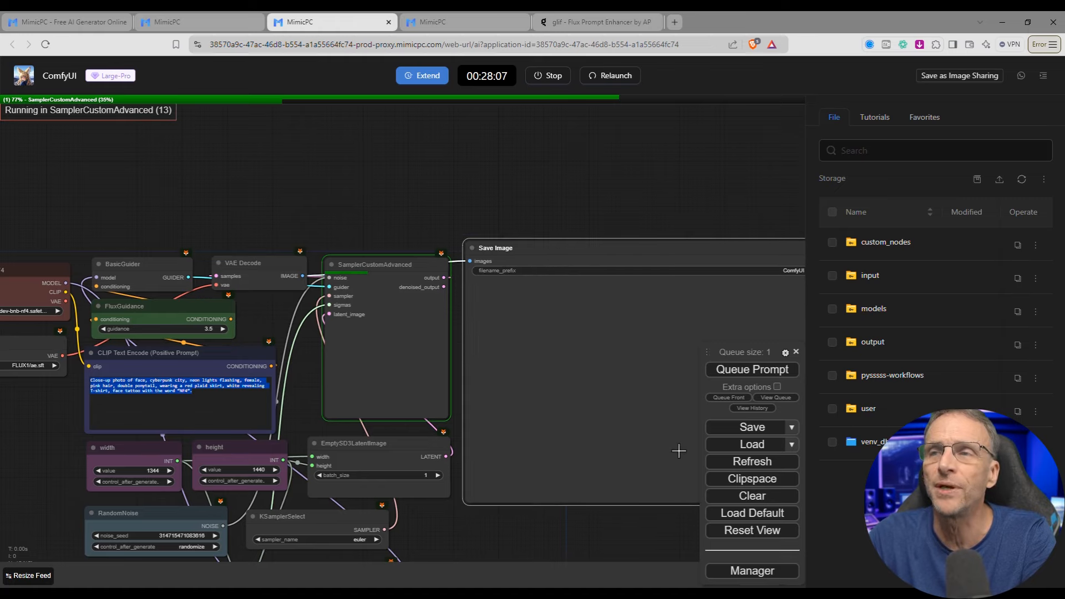
pyautogui.click(737, 573)
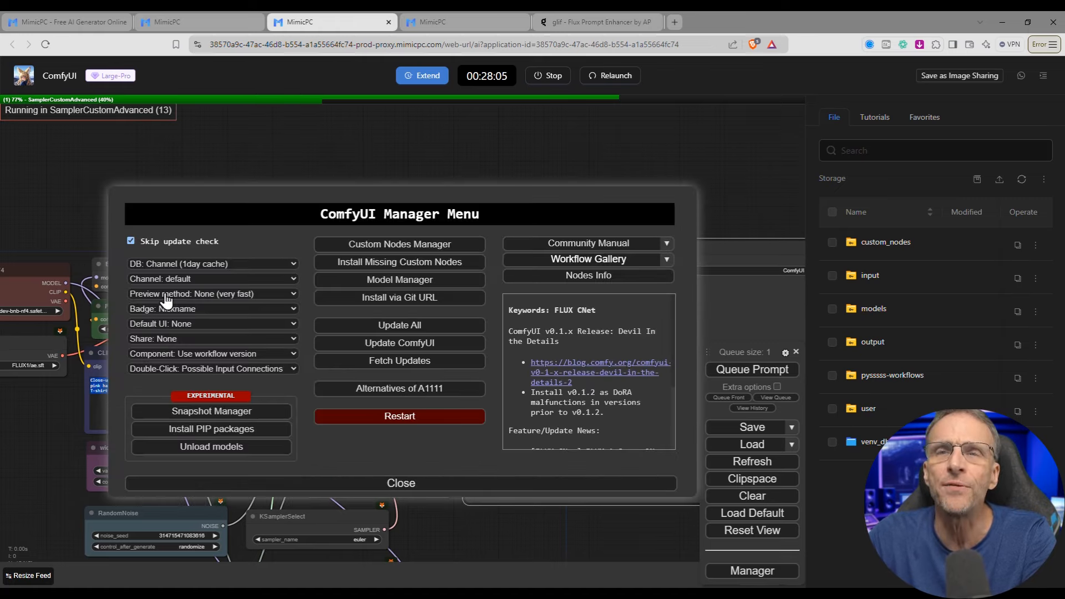
pyautogui.click(231, 297)
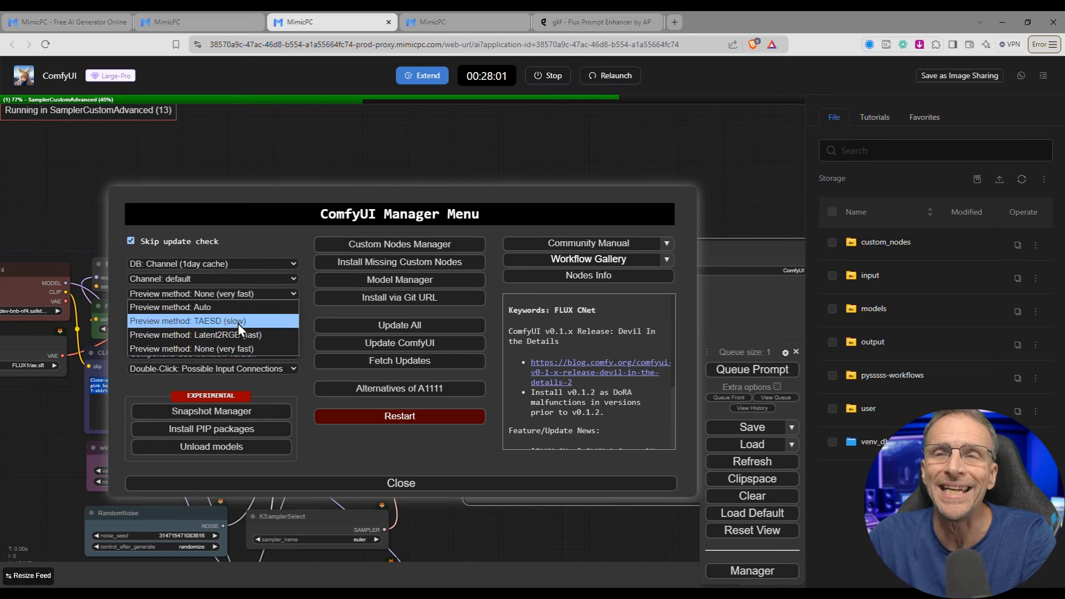
pyautogui.click(238, 324)
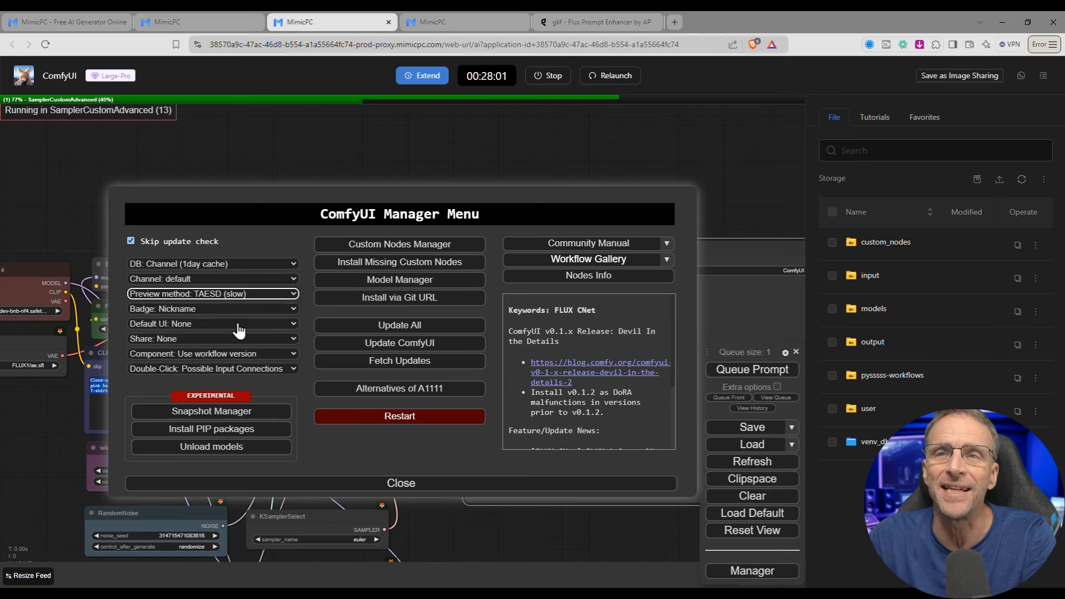
pyautogui.click(263, 295)
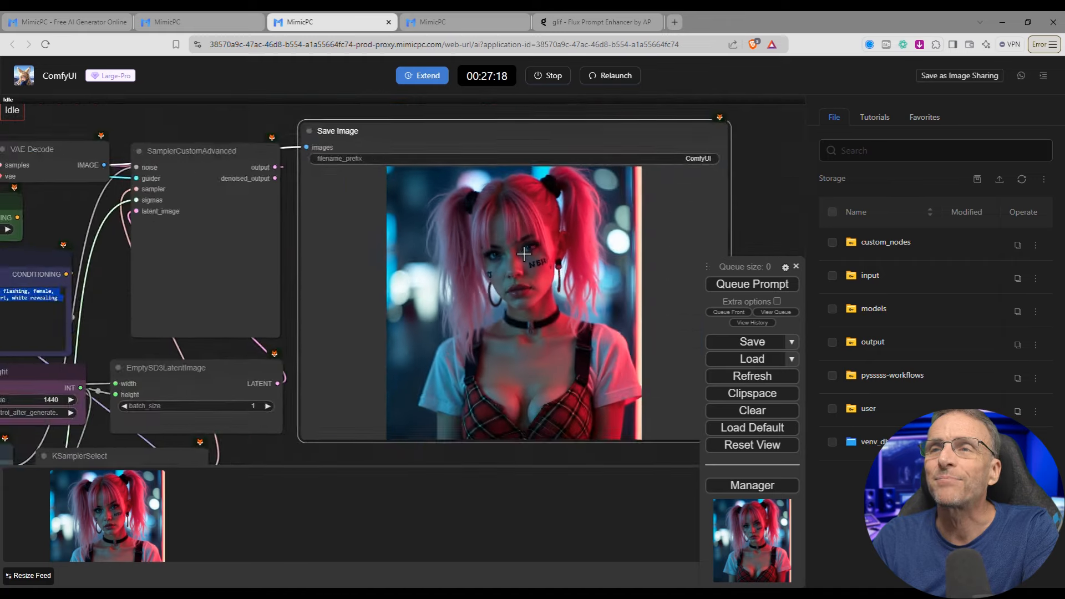
# - Switch to glif's Flux Prompt Enhancer and replace the prompt to enhance with: Movie Poster for "The Kitten Dilemma!"
pyautogui.scroll(-2, 523, 254)
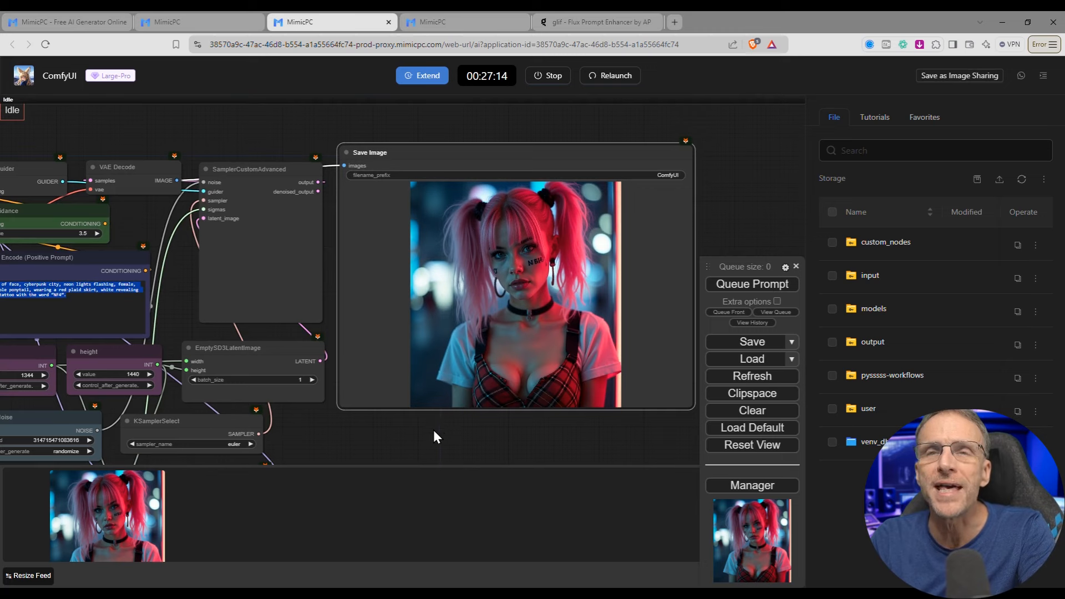
pyautogui.moveTo(444, 436); pyautogui.dragTo(437, 437)
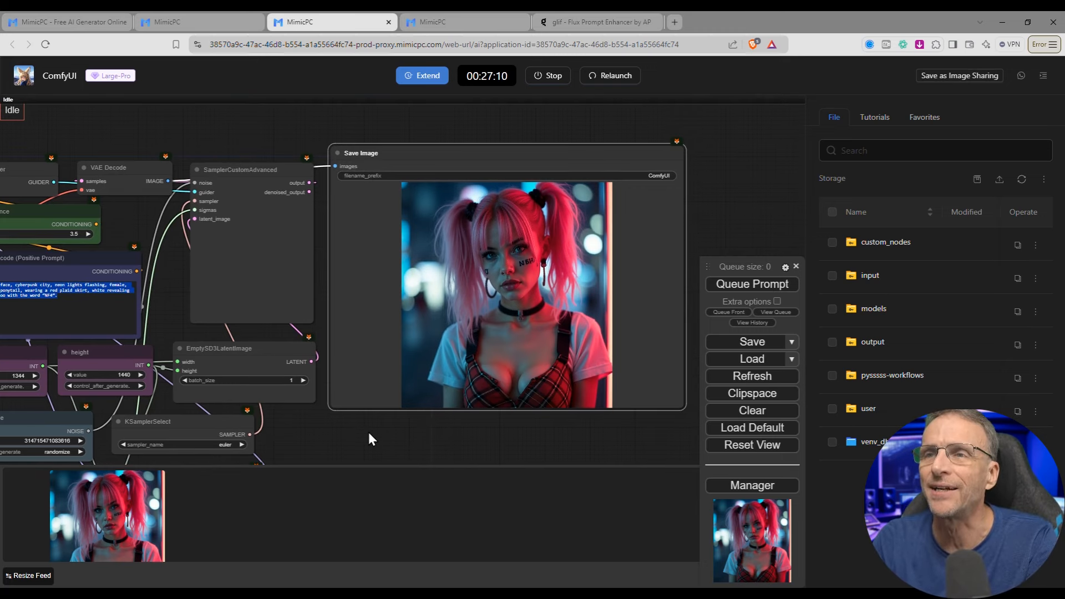
pyautogui.moveTo(369, 431); pyautogui.dragTo(534, 436)
pyautogui.click(589, 23)
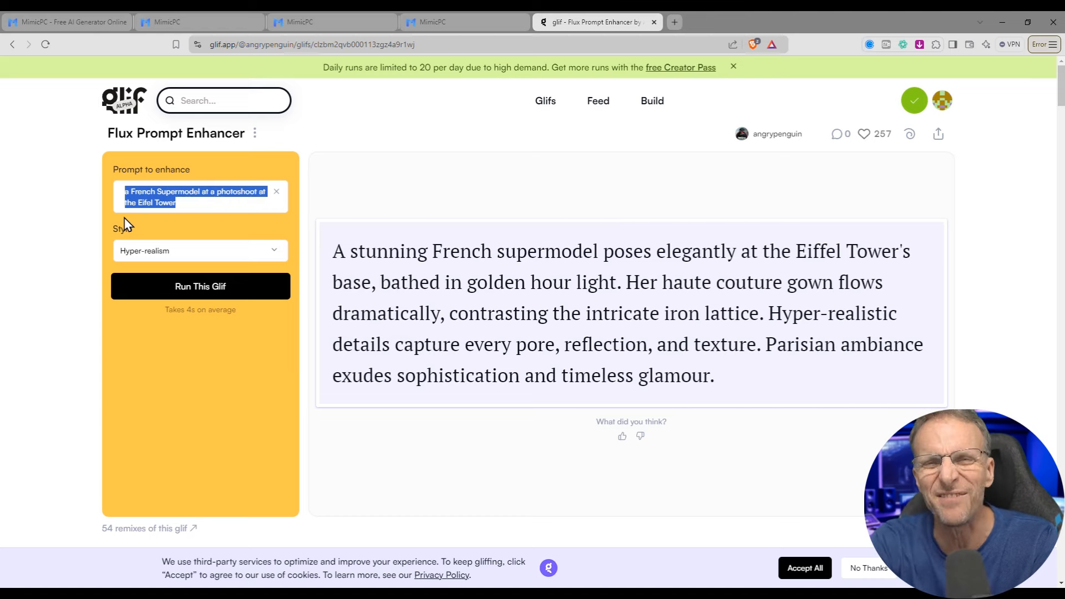
pyautogui.write('Movie Poster for "')
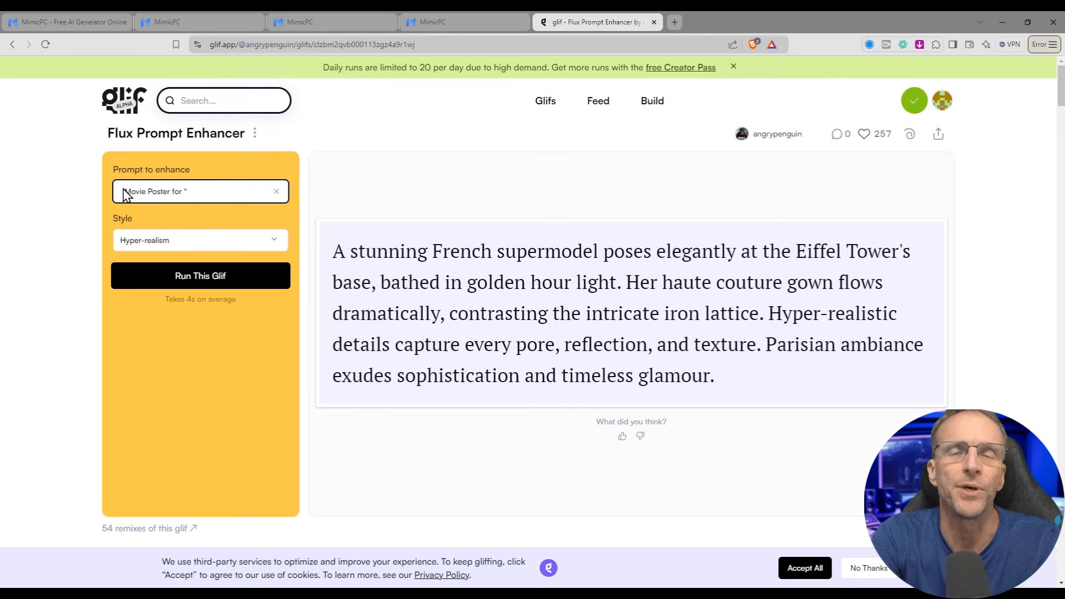
pyautogui.write('Teh')
pyautogui.press('BackSpace')
pyautogui.press('BackSpace')
pyautogui.press('BackSpace')
pyautogui.write('he Kitten ')
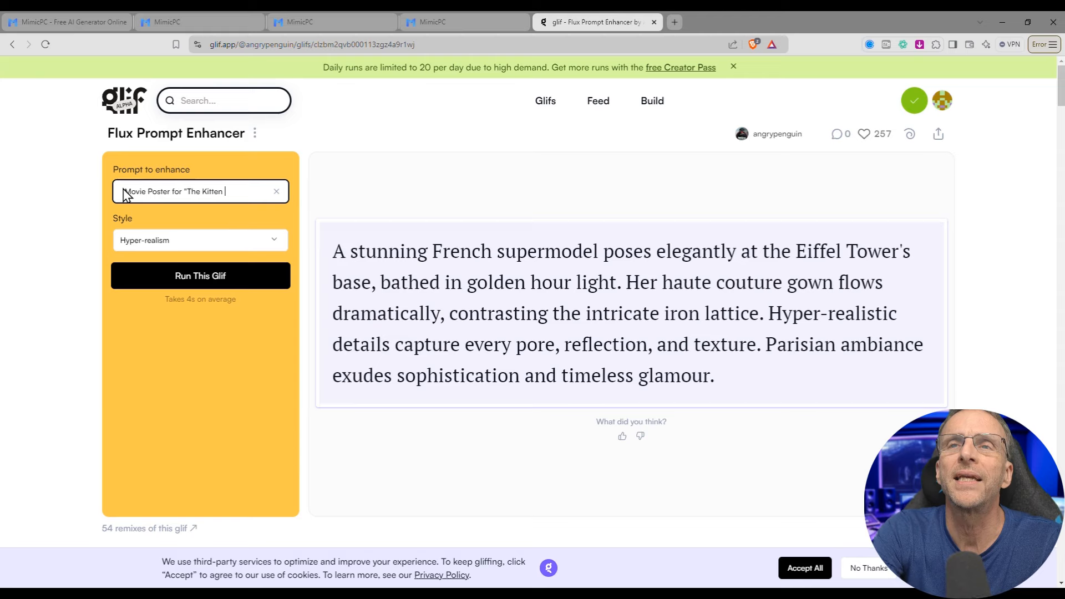
pyautogui.write('Dilemma!"')
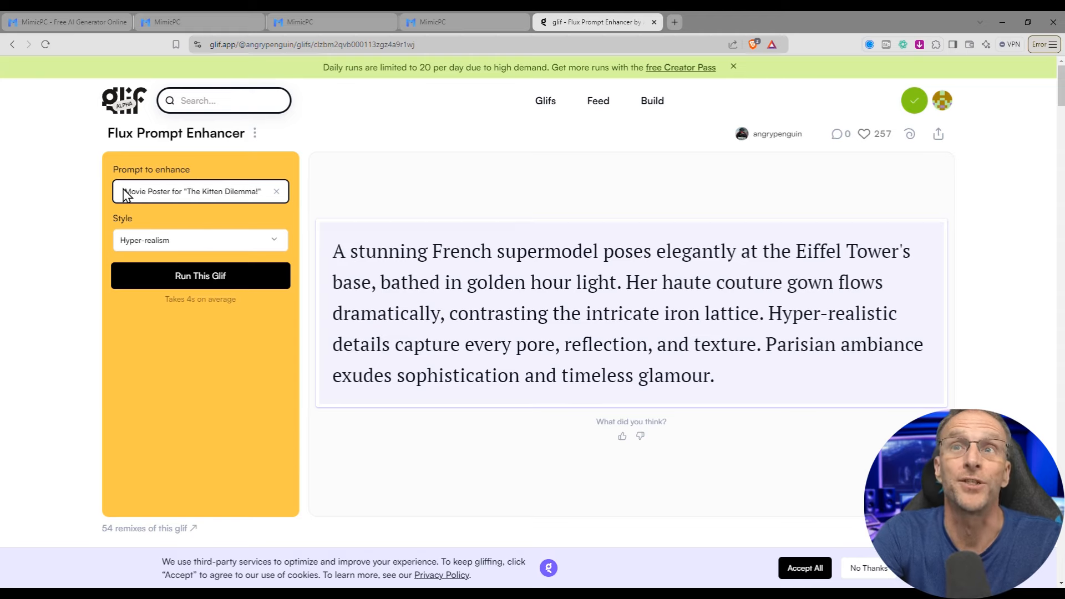
# - Extend the prompt with "about a family overrun with kittens left to them by a relative who is secretly an alien"
pyautogui.write(' about ')
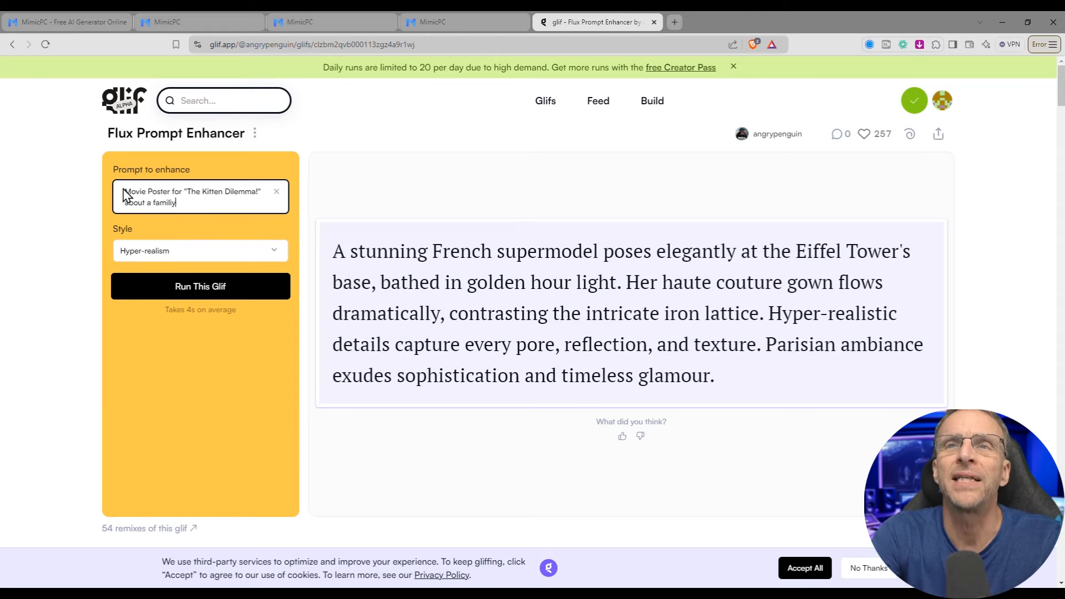
pyautogui.write('a family overrun with kitt')
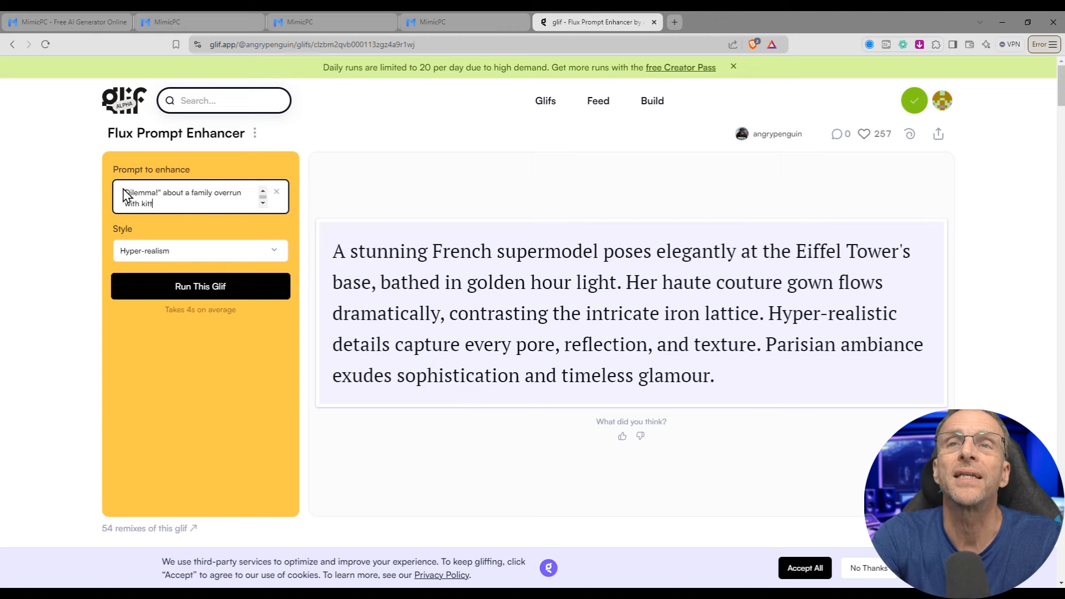
pyautogui.write('ens left to them by')
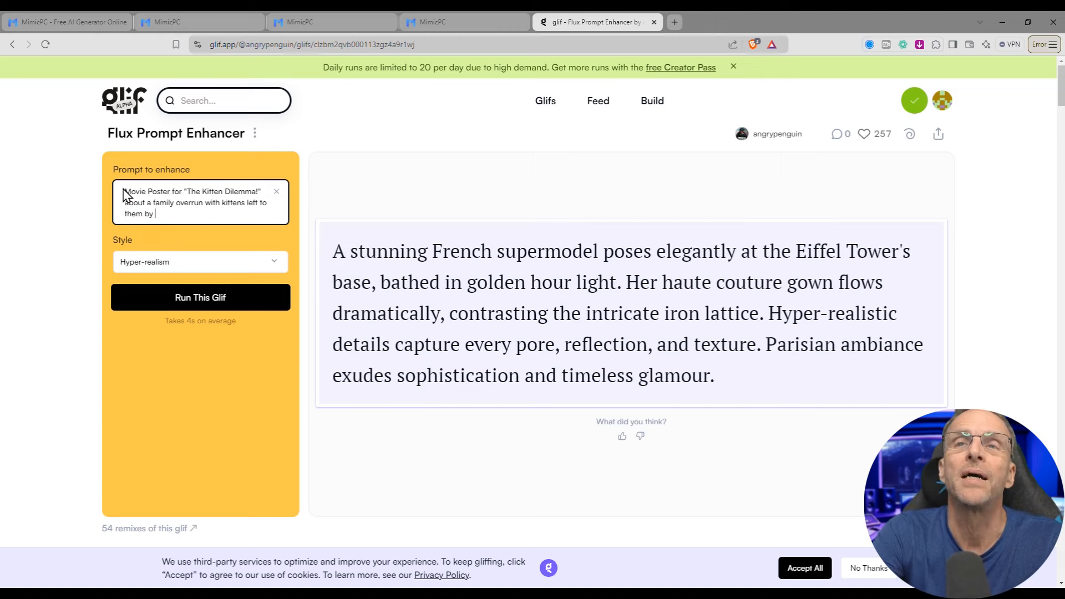
pyautogui.write(' a relative who')
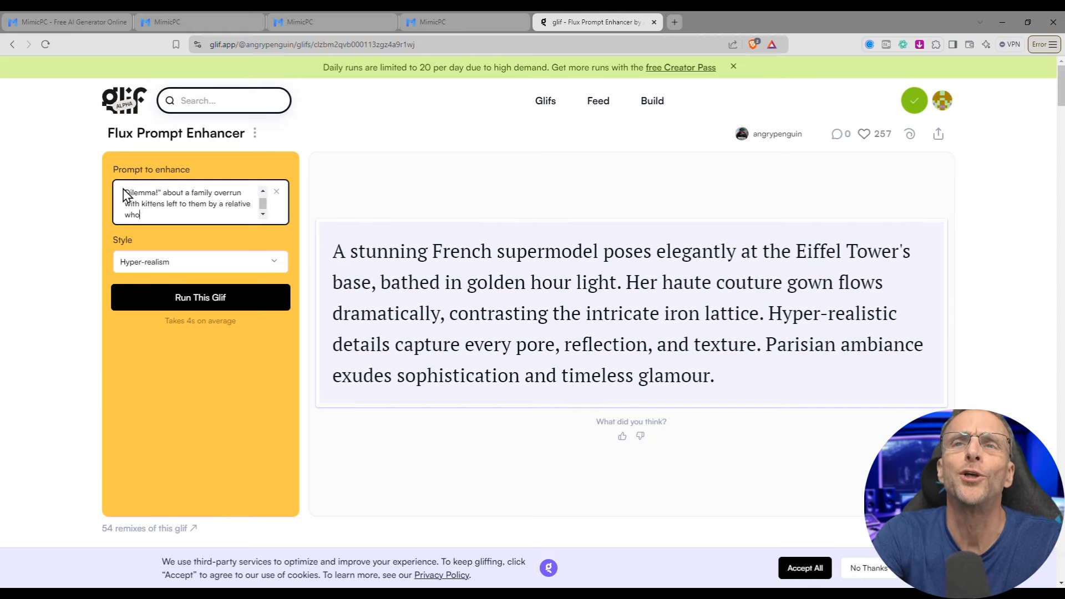
pyautogui.write(' is secretly an')
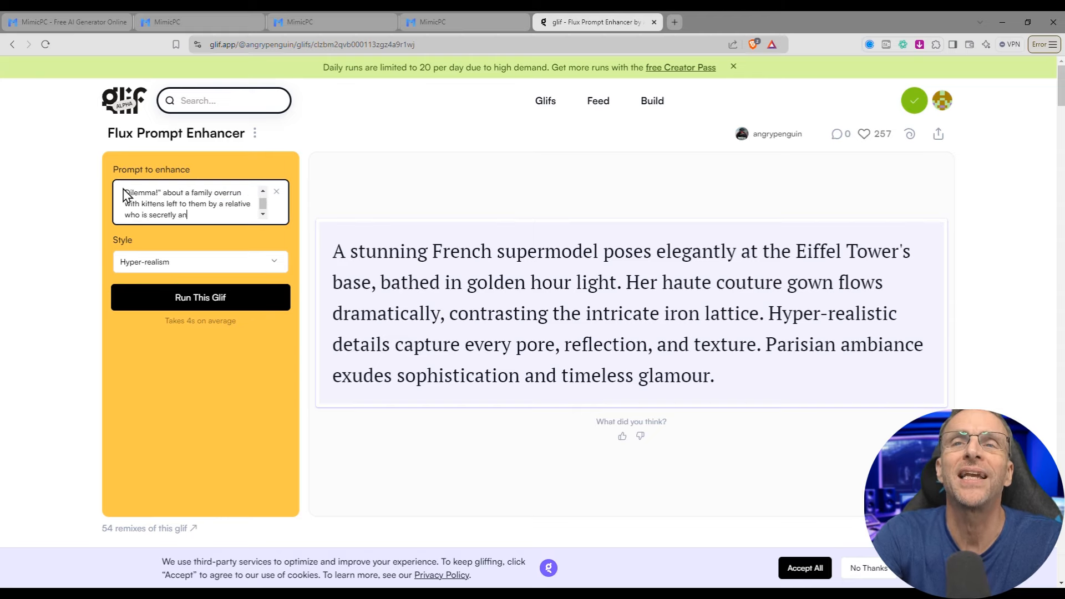
pyautogui.write(' alien')
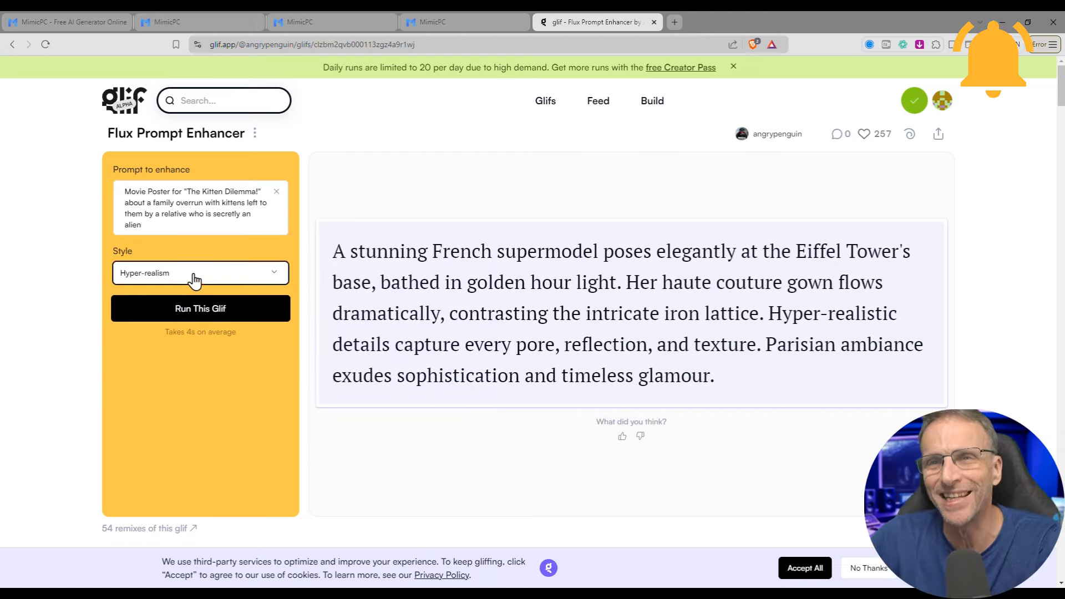
# - Enhance the prompt in the Pixar style and use the result to replace the text in ComfyUI's CLIP Text Encode (Positive Prompt) node
pyautogui.click(194, 278)
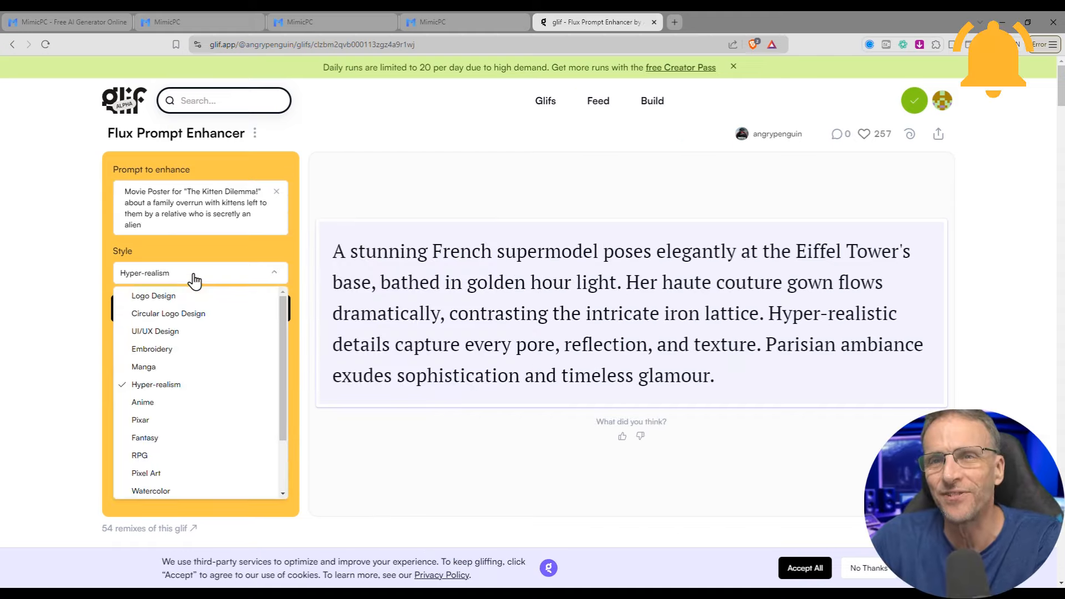
pyautogui.click(148, 422)
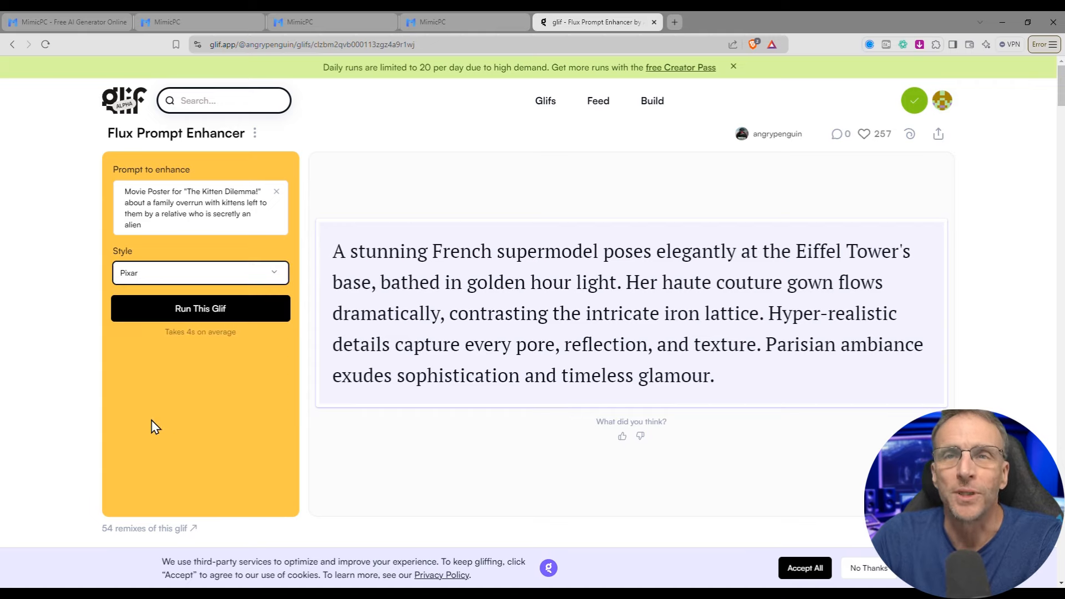
pyautogui.click(189, 311)
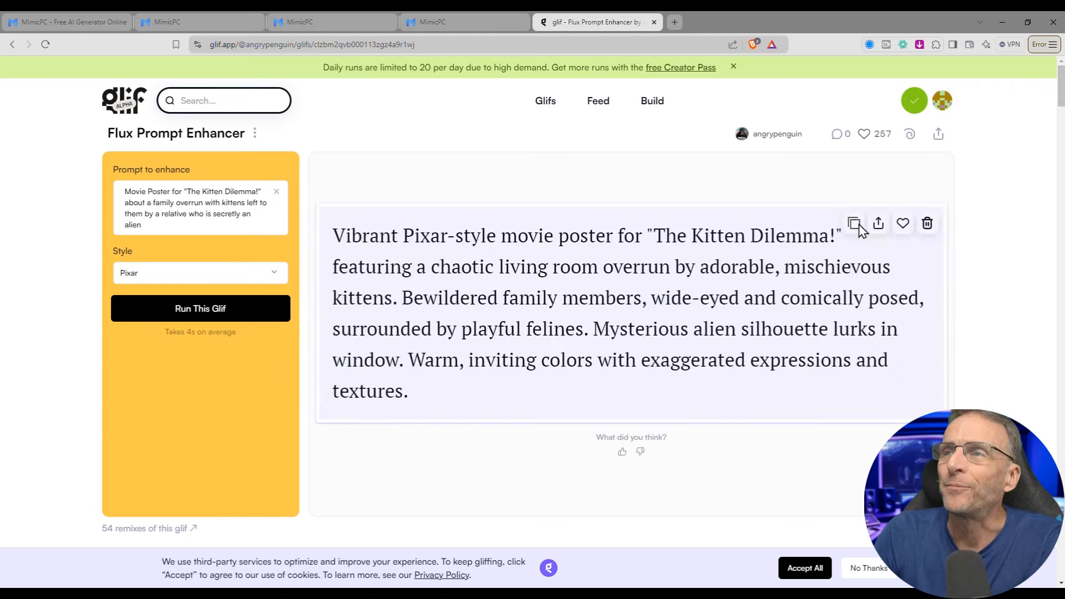
pyautogui.click(851, 225)
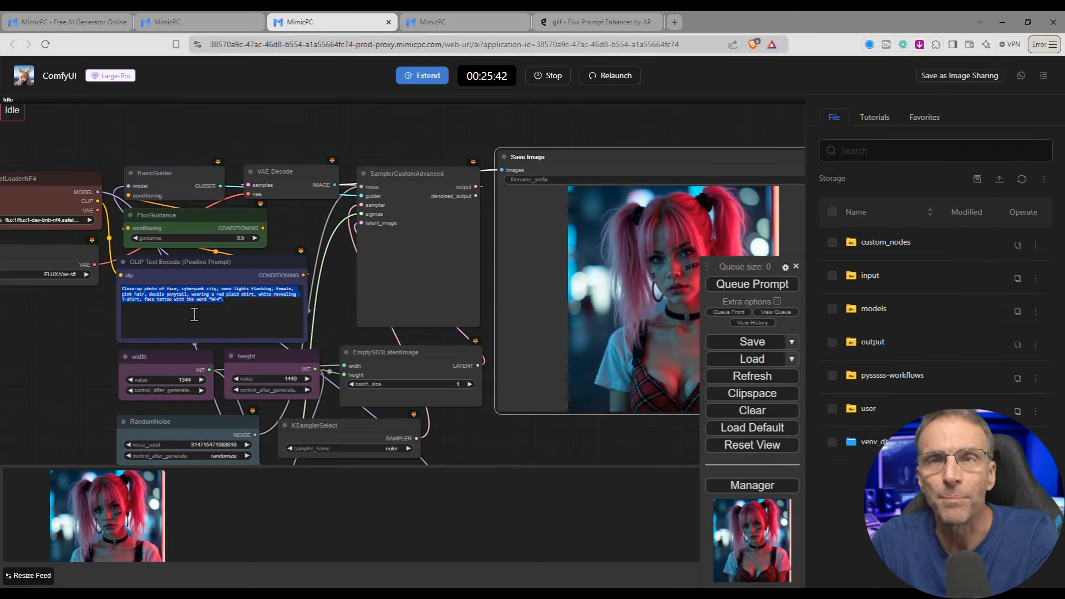
pyautogui.click(194, 314)
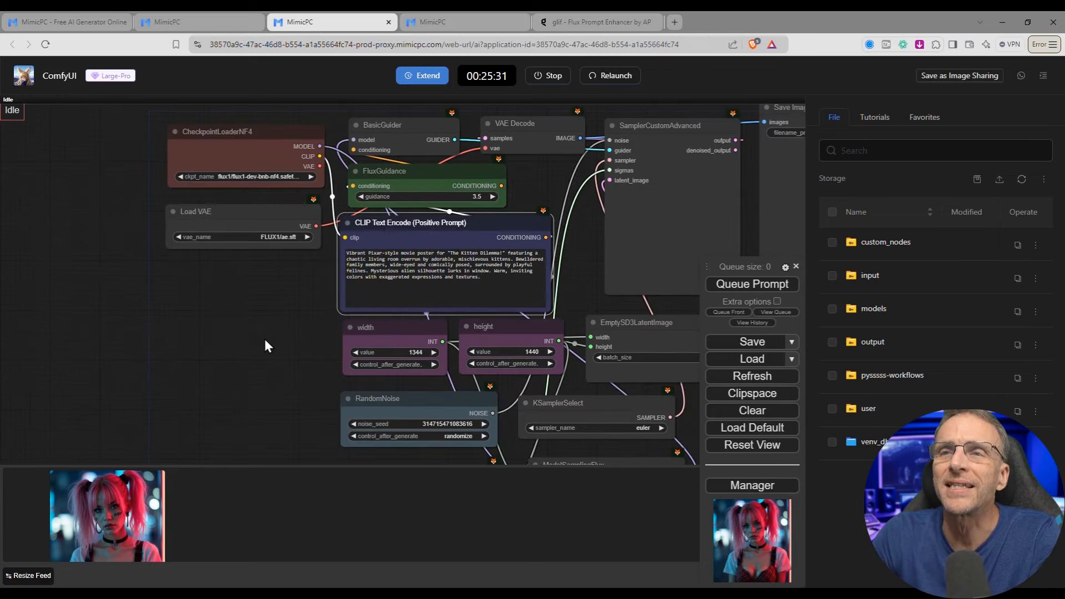
# - Set the value of the workflow's width node to 800
pyautogui.scroll(-5, 241, 288)
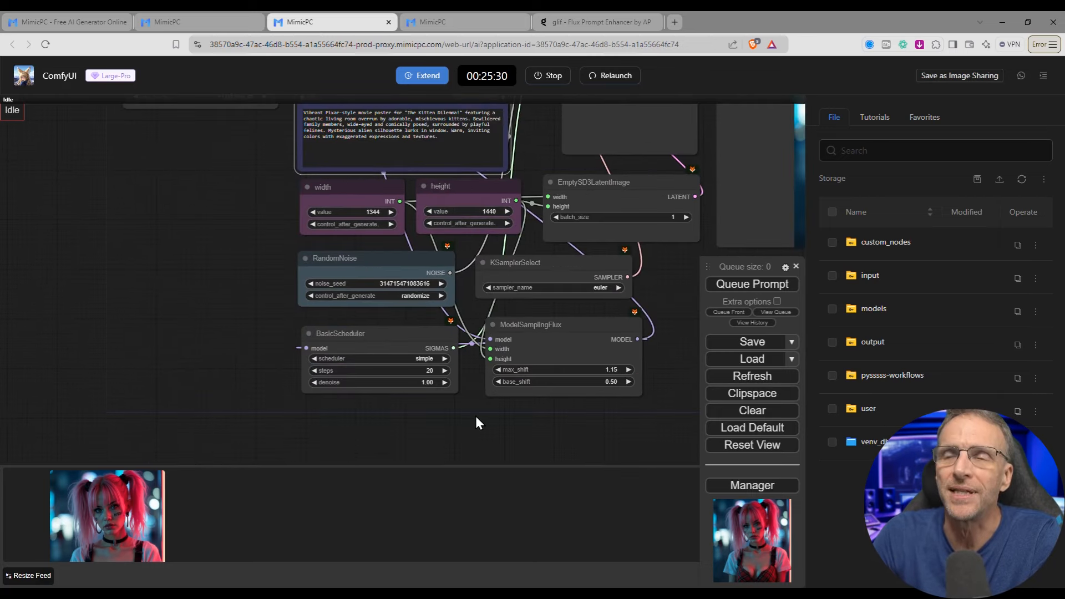
pyautogui.scroll(-3, 463, 424)
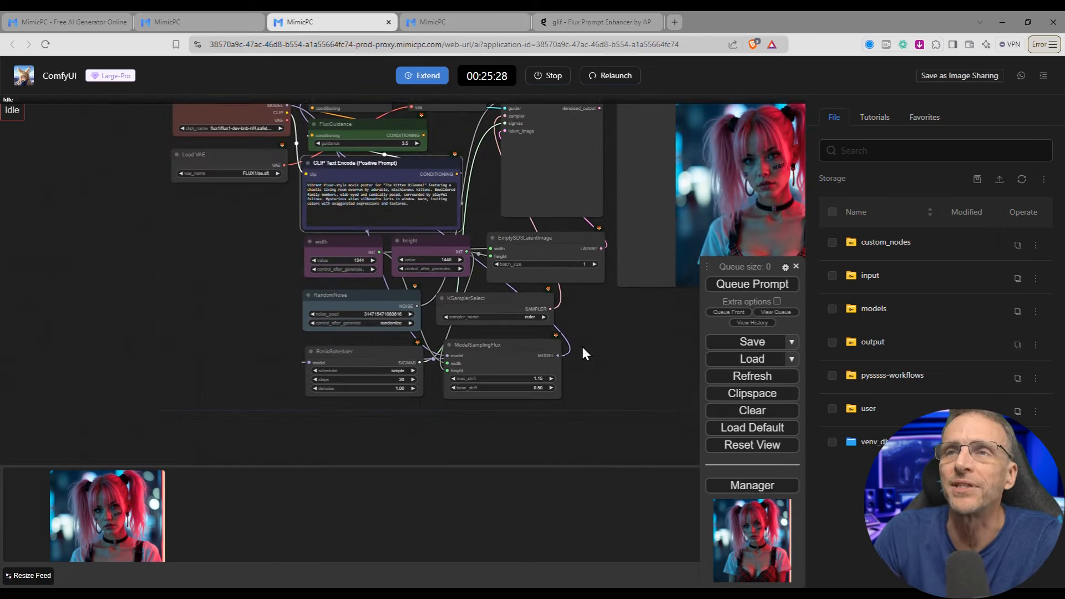
pyautogui.scroll(5, 234, 241)
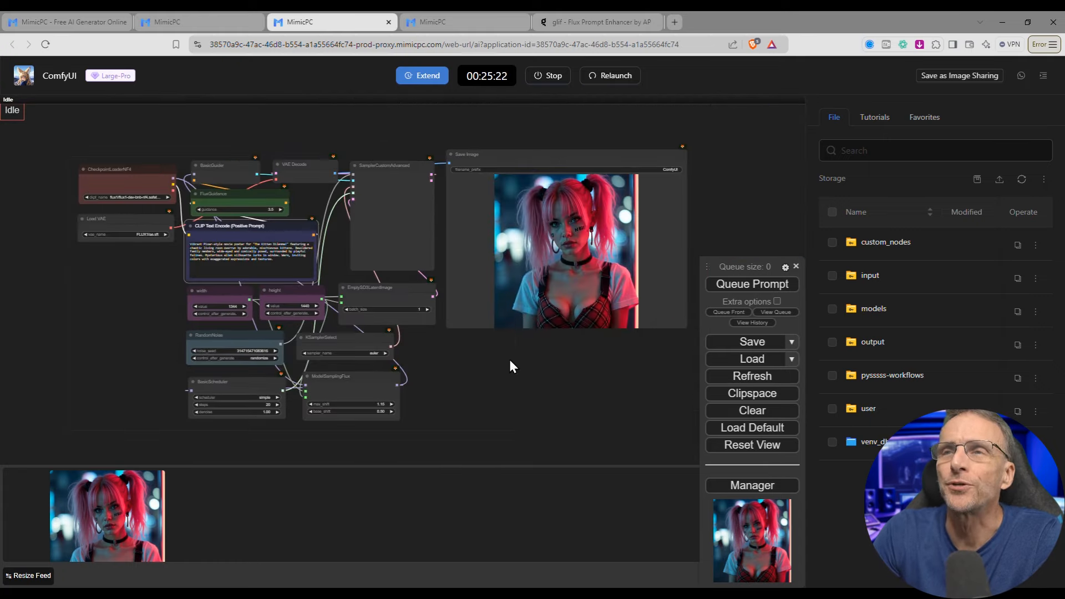
pyautogui.moveTo(508, 364); pyautogui.dragTo(610, 379)
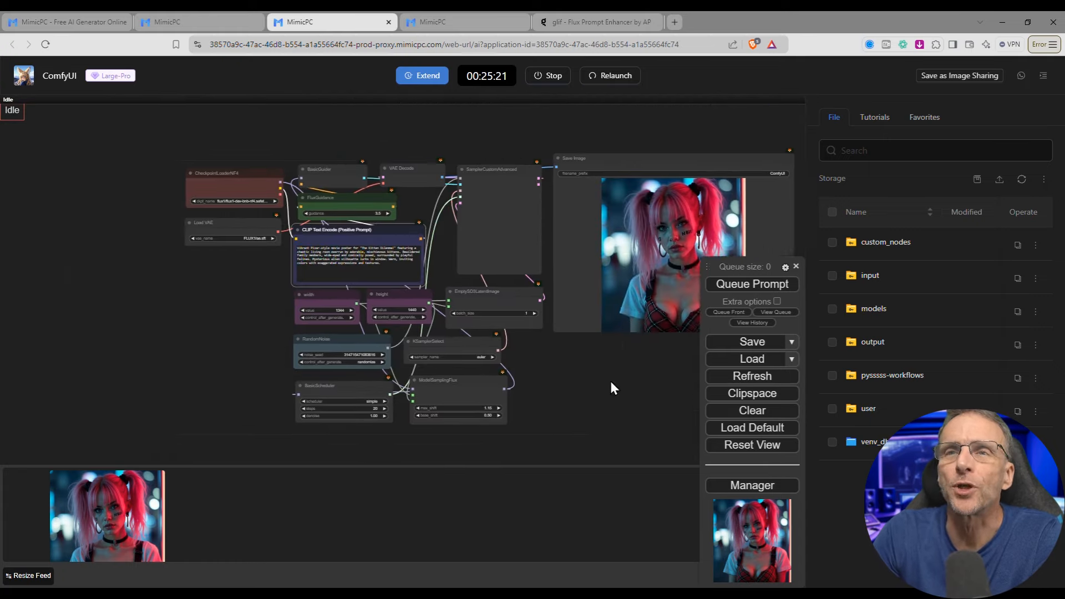
pyautogui.scroll(6, 318, 333)
pyautogui.scroll(3, 378, 288)
pyautogui.moveTo(378, 288); pyautogui.dragTo(335, 288)
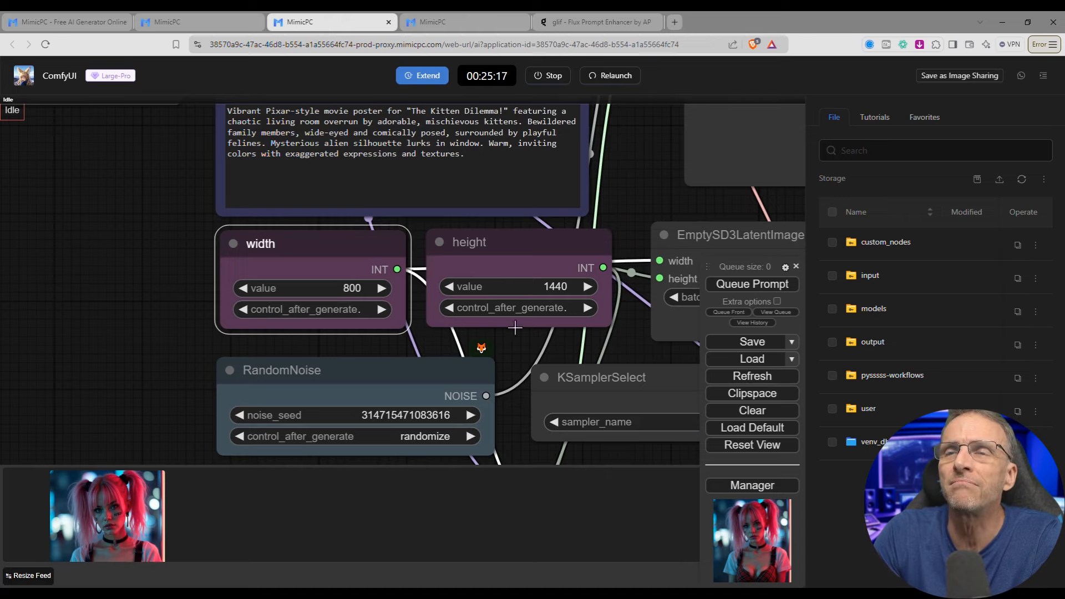
pyautogui.scroll(-6, 515, 327)
pyautogui.moveTo(564, 346); pyautogui.dragTo(101, 362)
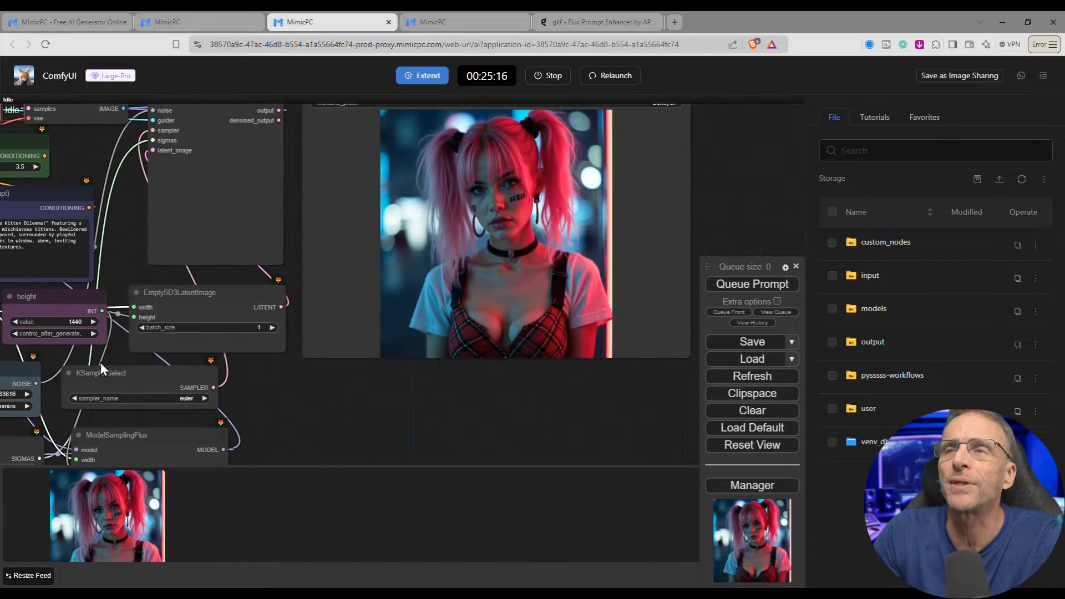
# - Queue the Kitten Dilemma prompt and follow the poster's generation preview in the SamplerCustomAdvanced node
pyautogui.click(749, 285)
pyautogui.scroll(-4, 580, 393)
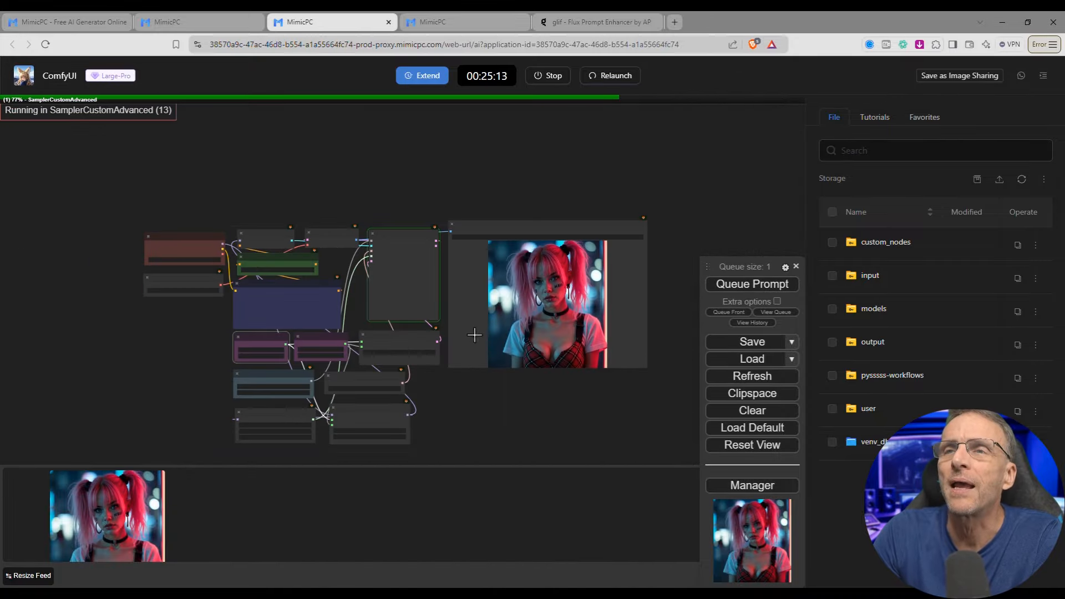
pyautogui.scroll(9, 404, 224)
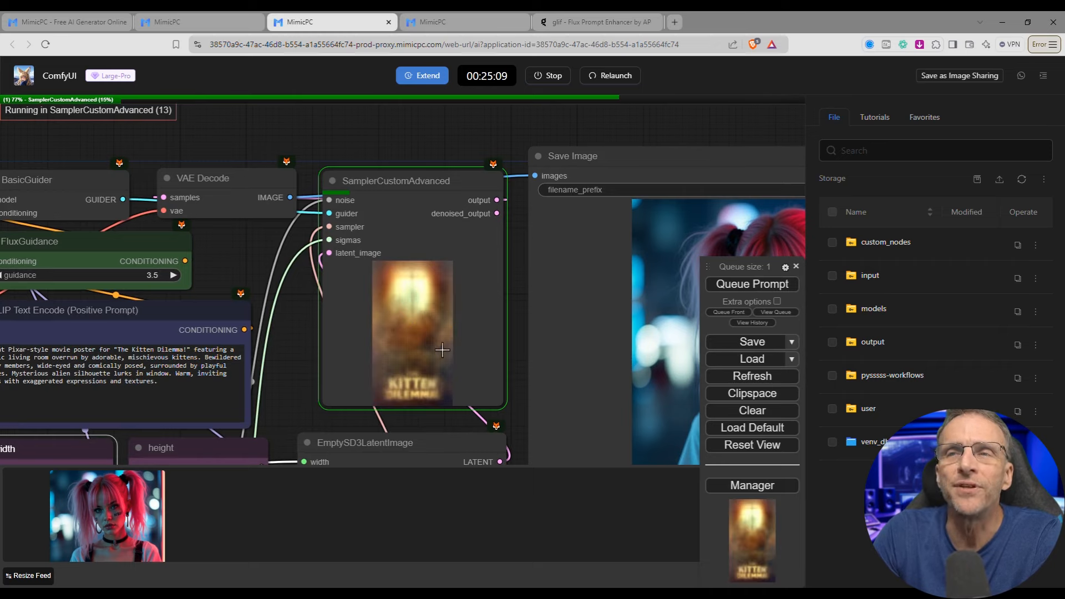
pyautogui.scroll(6, 417, 391)
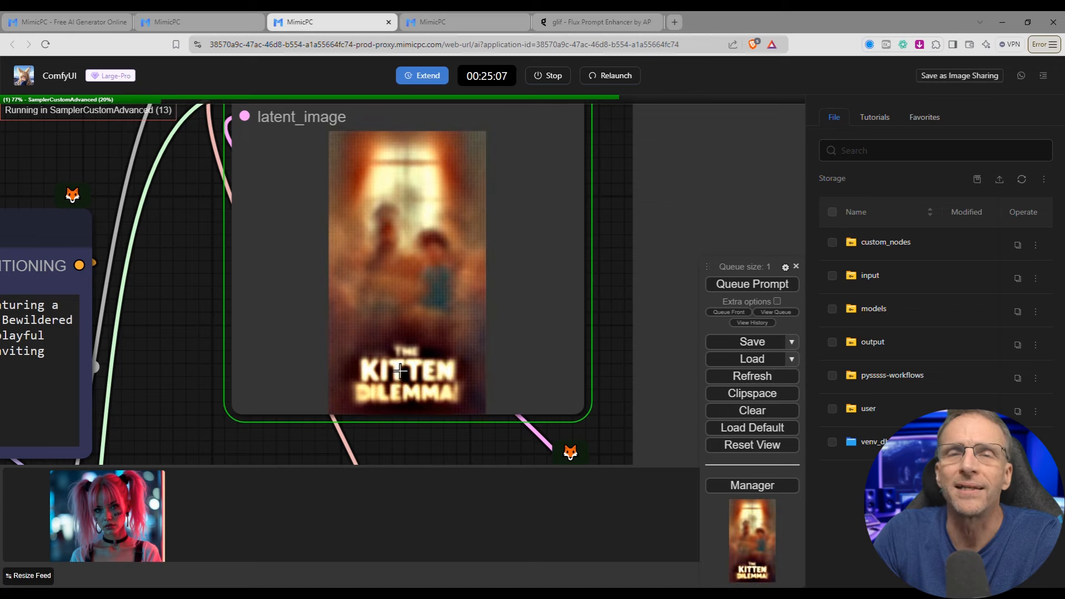
pyautogui.scroll(-2, 400, 371)
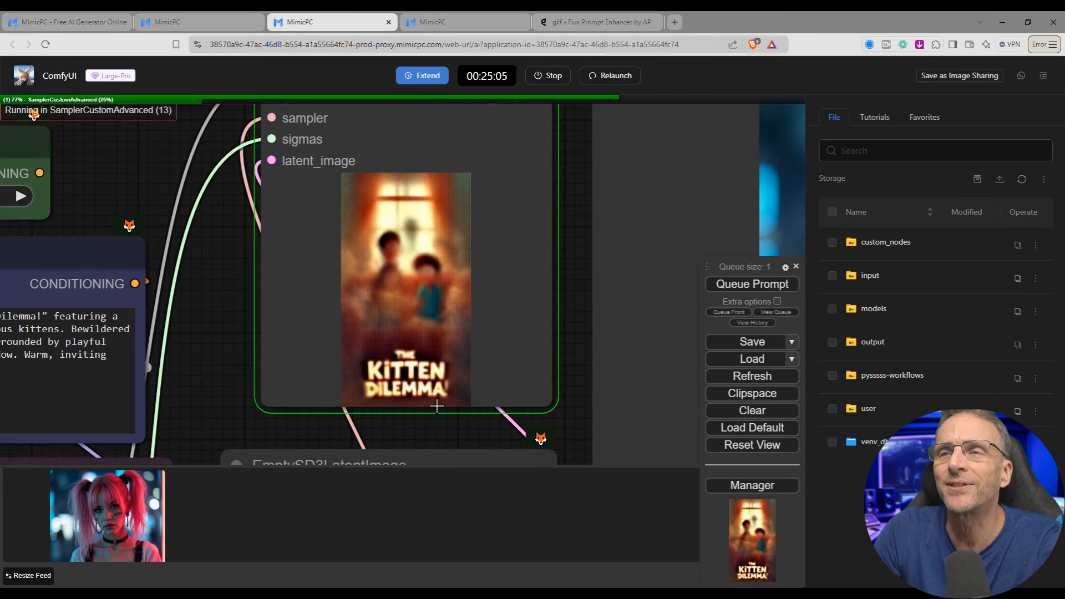
pyautogui.scroll(1, 407, 278)
pyautogui.scroll(3, 389, 304)
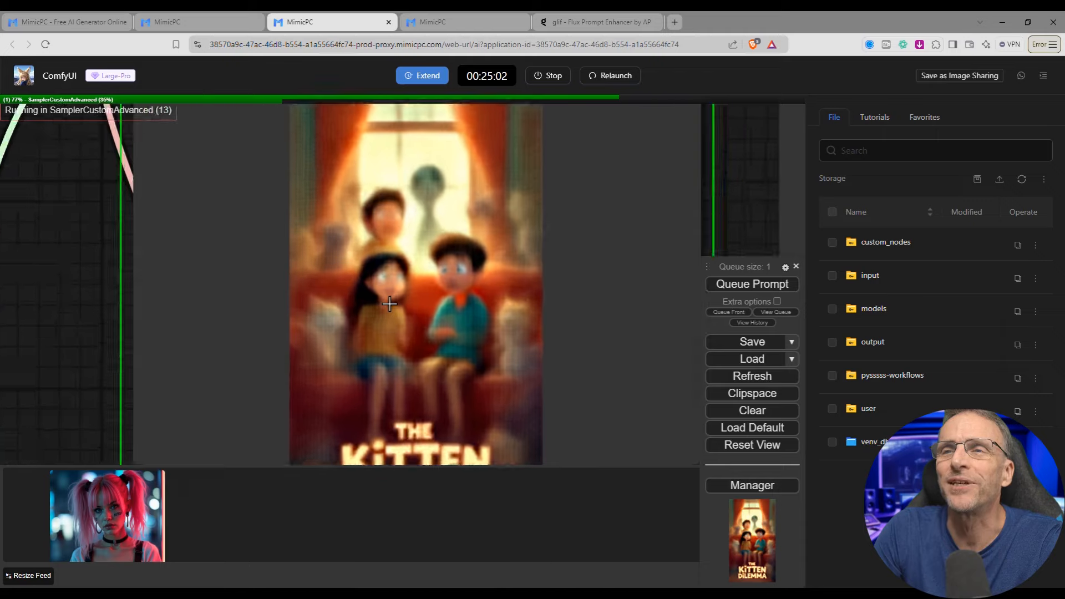
pyautogui.scroll(-5, 389, 303)
pyautogui.scroll(-3, 427, 328)
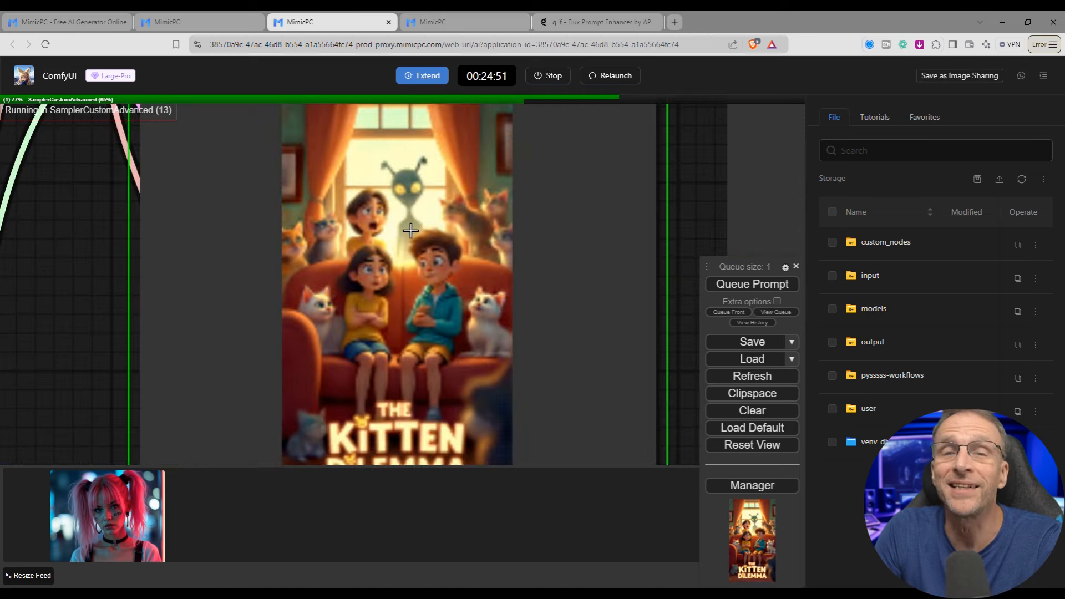
pyautogui.scroll(-5, 419, 272)
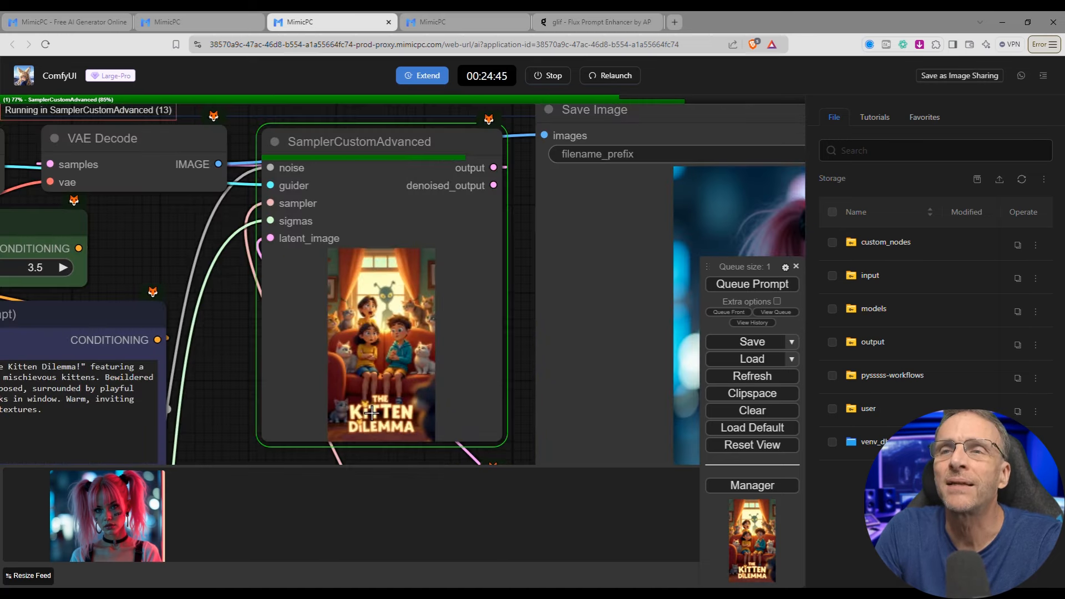
pyautogui.scroll(5, 371, 413)
pyautogui.scroll(-6, 372, 413)
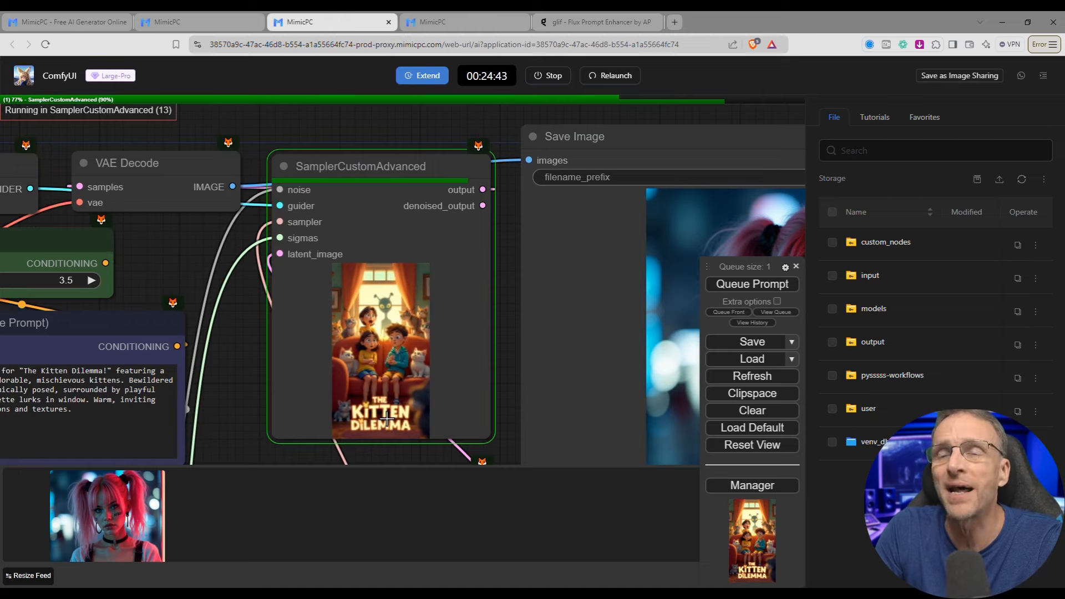
pyautogui.scroll(4, 386, 419)
pyautogui.scroll(-4, 386, 419)
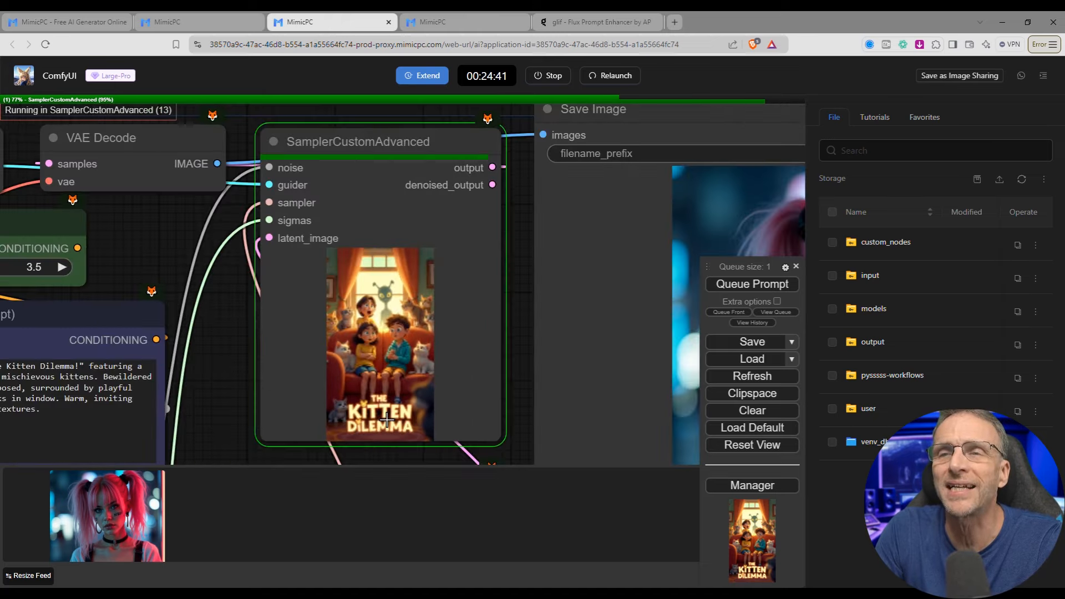
pyautogui.scroll(-7, 444, 372)
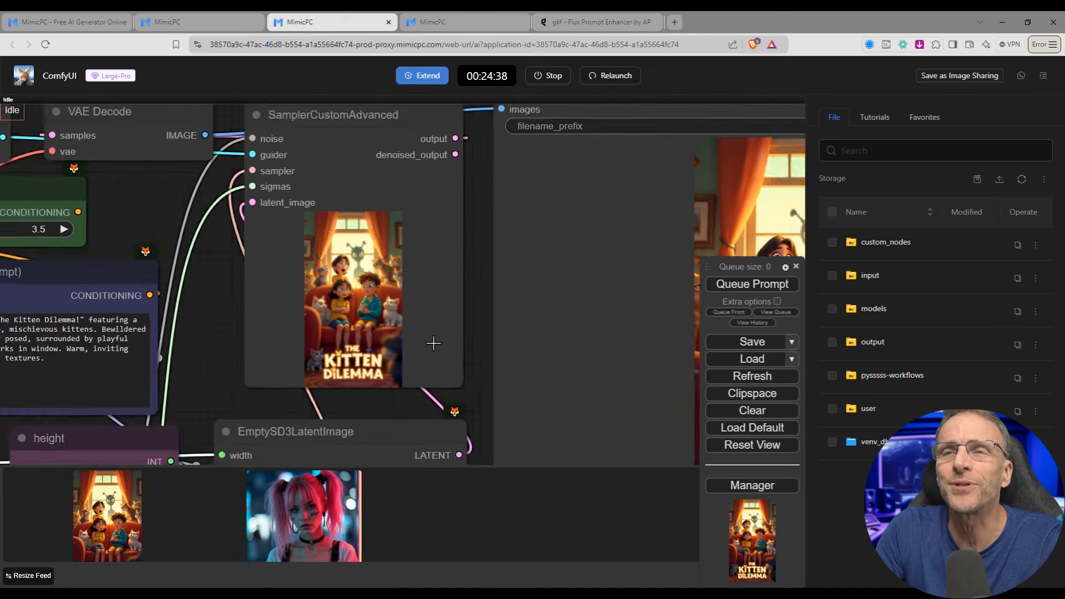
# - Inspect the finished Pixar-style poster in the Save Image node and select the generated images in the output folder
pyautogui.moveTo(465, 378); pyautogui.dragTo(369, 360)
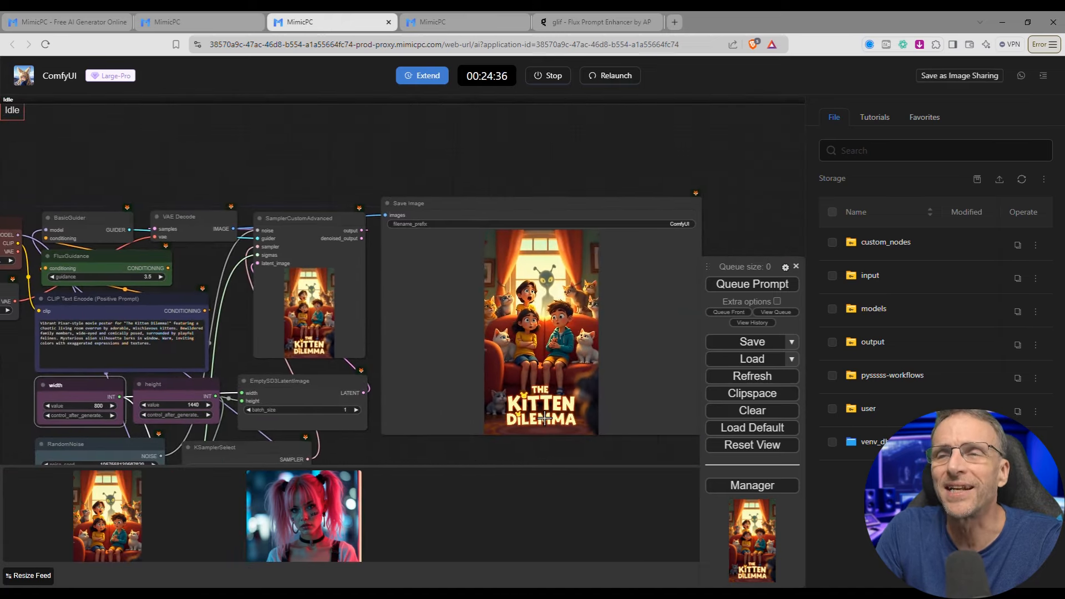
pyautogui.scroll(5, 545, 399)
pyautogui.scroll(-4, 545, 399)
pyautogui.scroll(4, 546, 318)
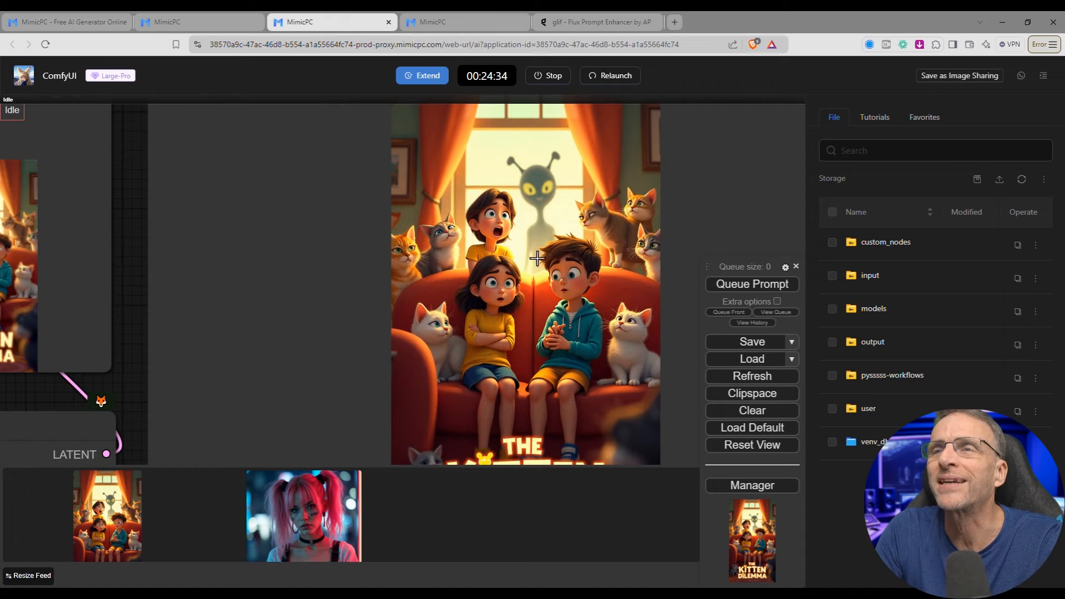
pyautogui.scroll(2, 545, 279)
pyautogui.scroll(-4, 545, 279)
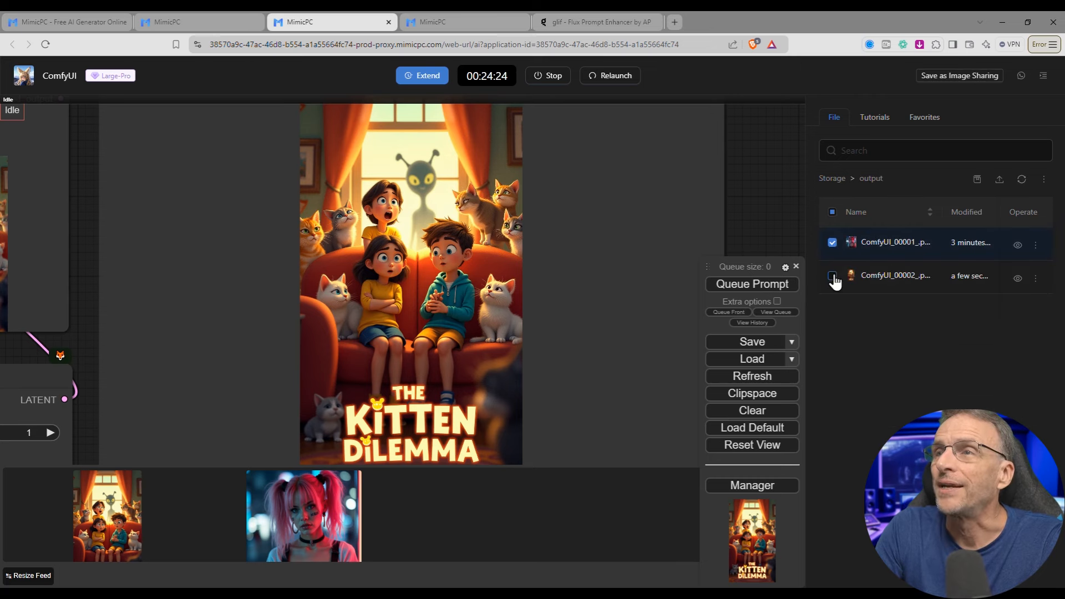
pyautogui.click(832, 276)
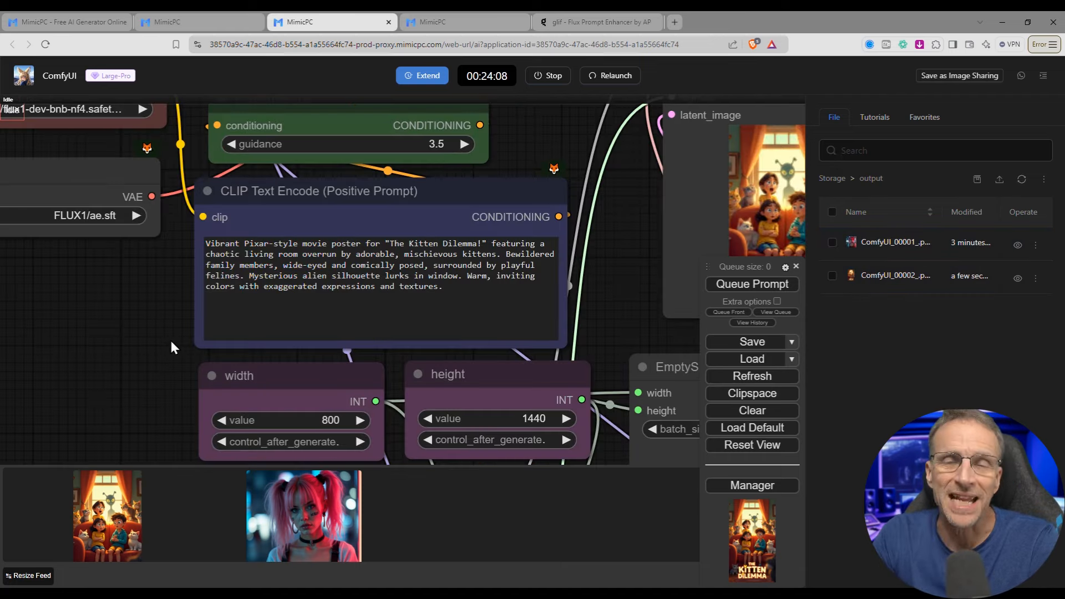
# - Replace "Vibrant Pixar-style" with "Dark and moody Horror" in the positive prompt and queue the generation
pyautogui.moveTo(244, 243); pyautogui.dragTo(270, 244)
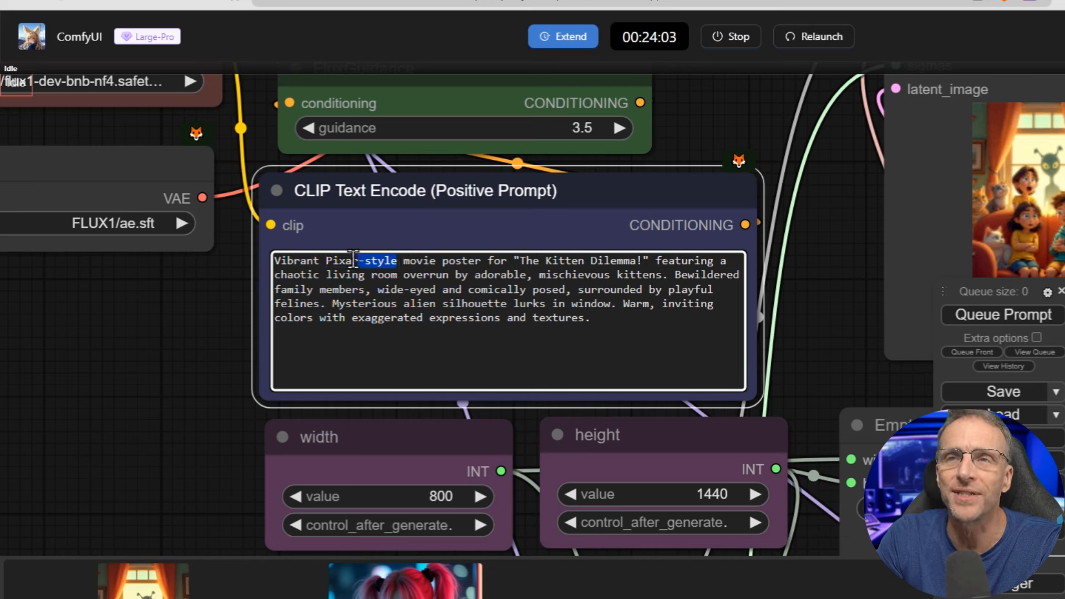
pyautogui.moveTo(354, 260); pyautogui.dragTo(274, 260)
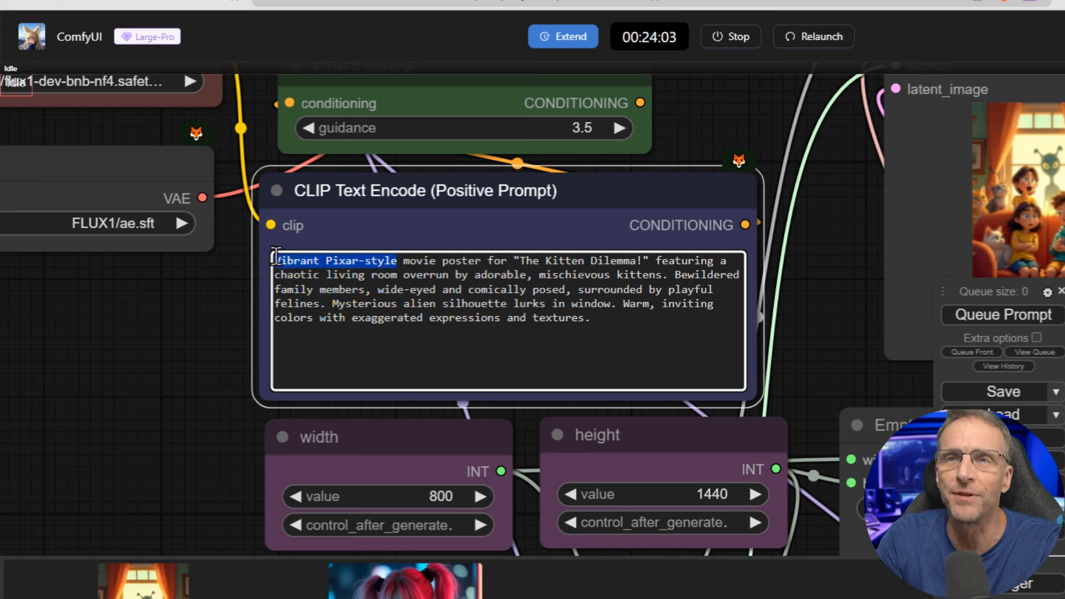
pyautogui.write('Dark and moody Horro')
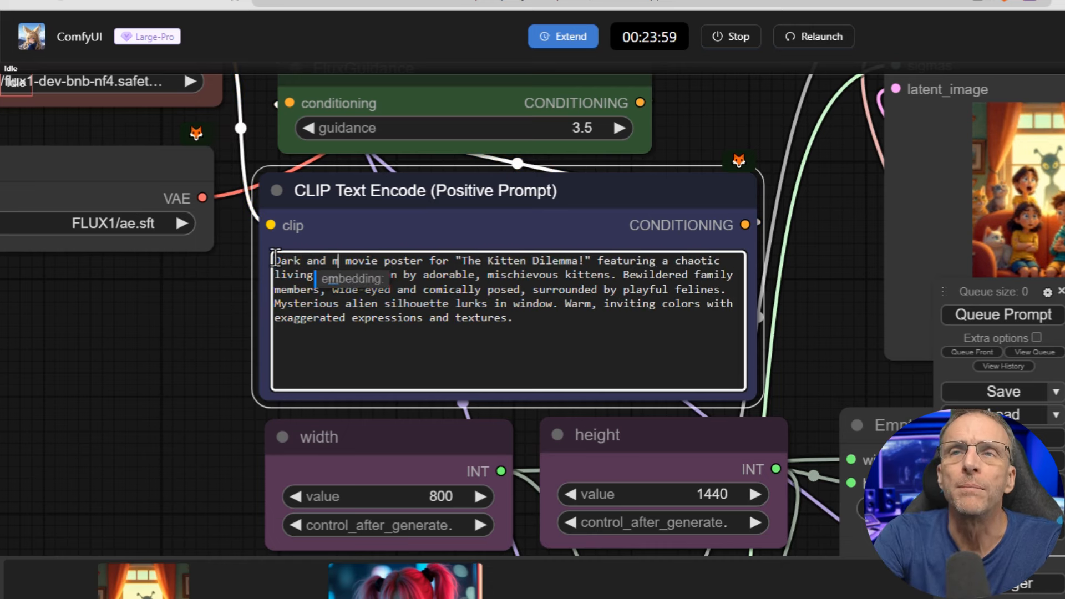
pyautogui.write('r movie poster')
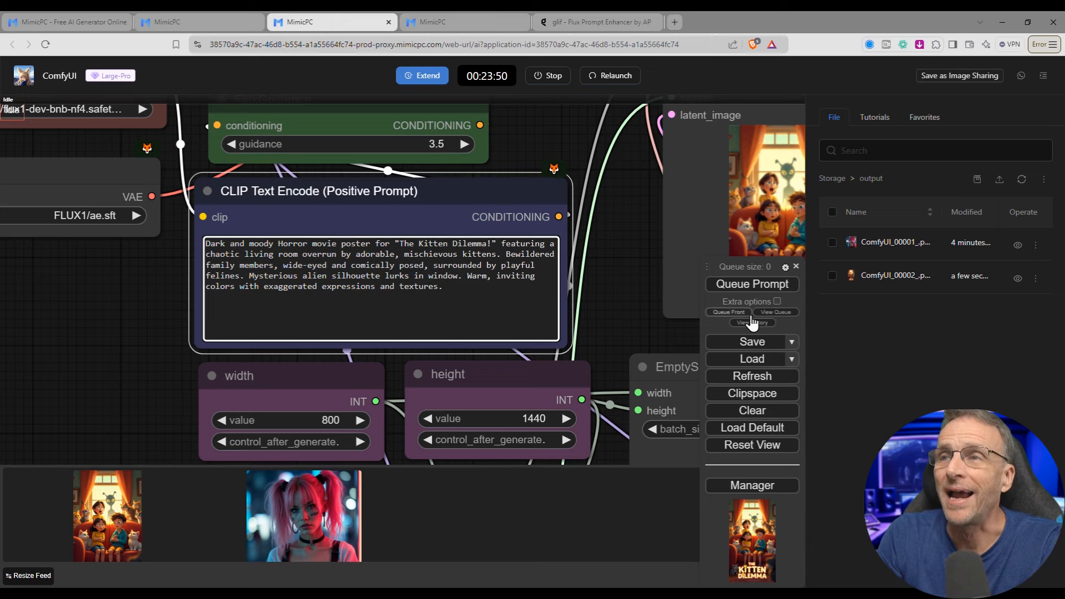
pyautogui.click(743, 298)
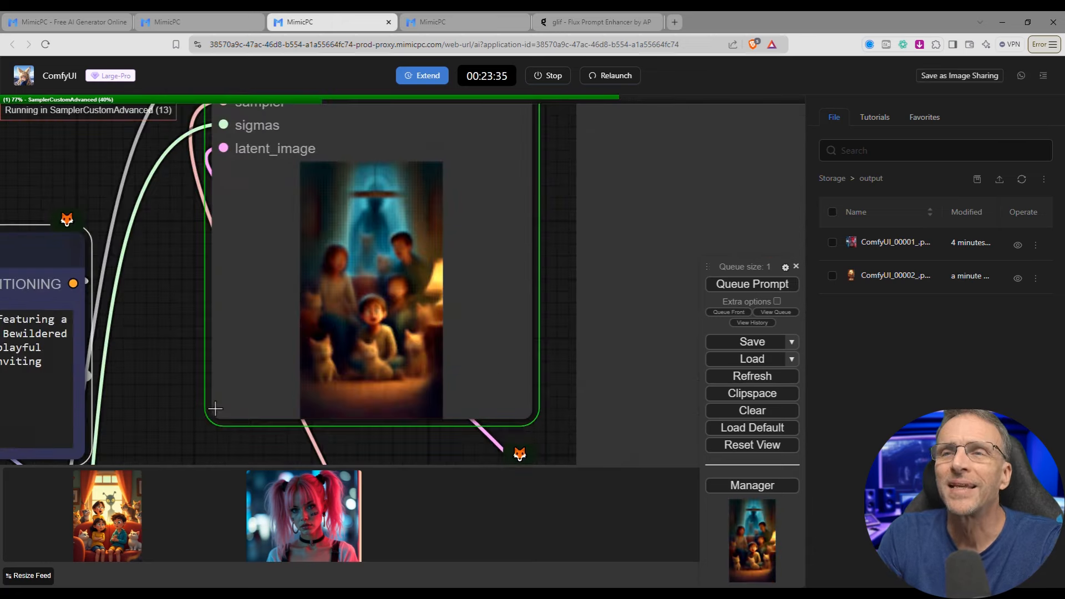
# - Compare the horror version's generation preview in SamplerCustomAdvanced with the wording of the positive prompt
pyautogui.moveTo(185, 355); pyautogui.dragTo(543, 372)
pyautogui.scroll(-1, 407, 381)
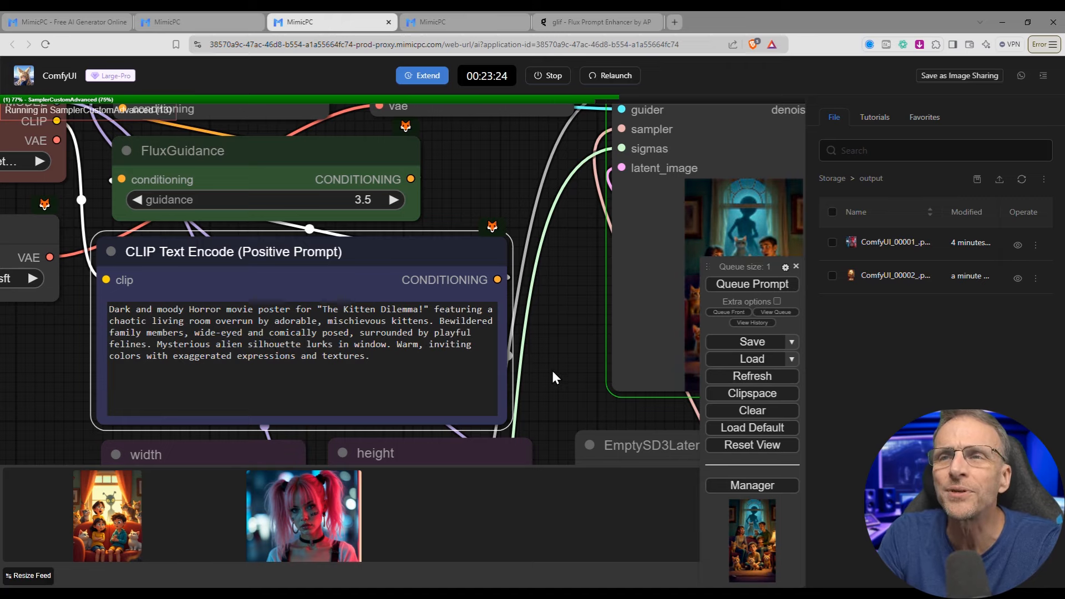
pyautogui.scroll(-1, 551, 371)
pyautogui.scroll(2, 551, 371)
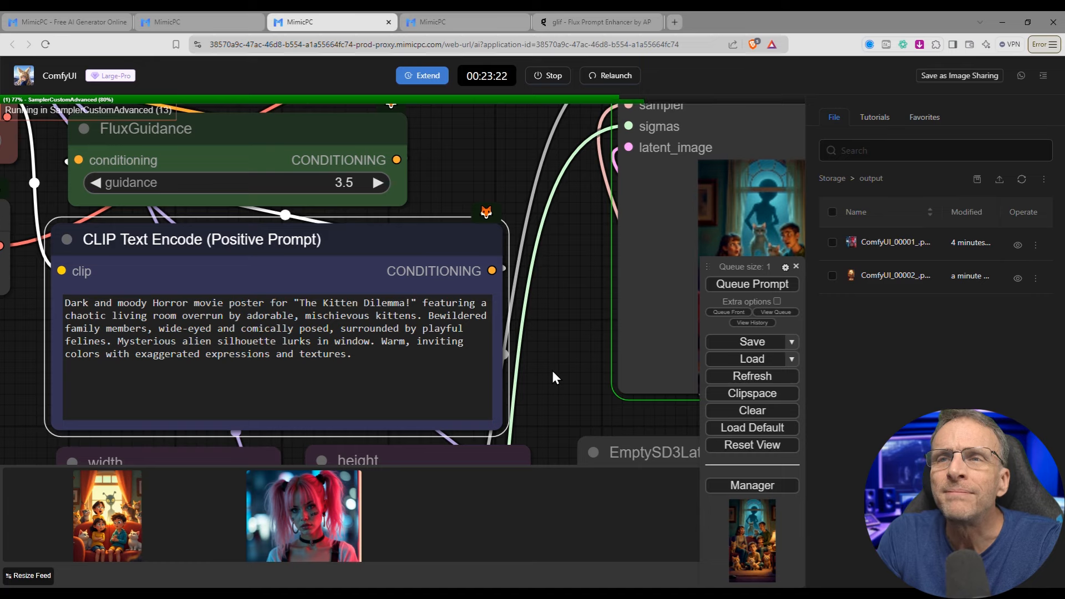
pyautogui.moveTo(551, 371); pyautogui.dragTo(140, 340)
pyautogui.scroll(8, 335, 229)
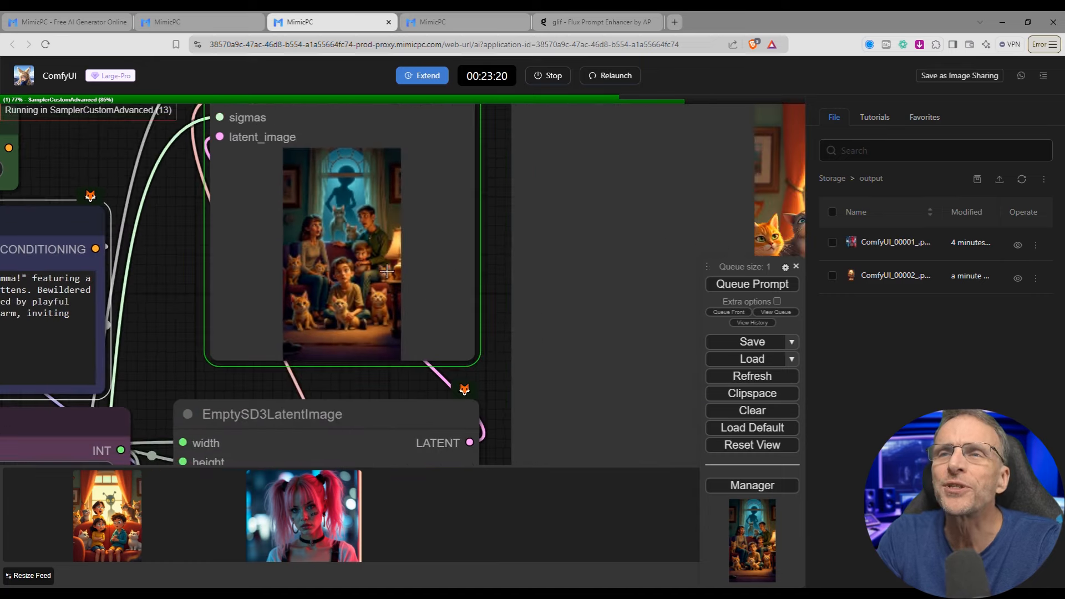
pyautogui.scroll(-6, 335, 229)
pyautogui.scroll(4, 344, 250)
pyautogui.scroll(-4, 355, 272)
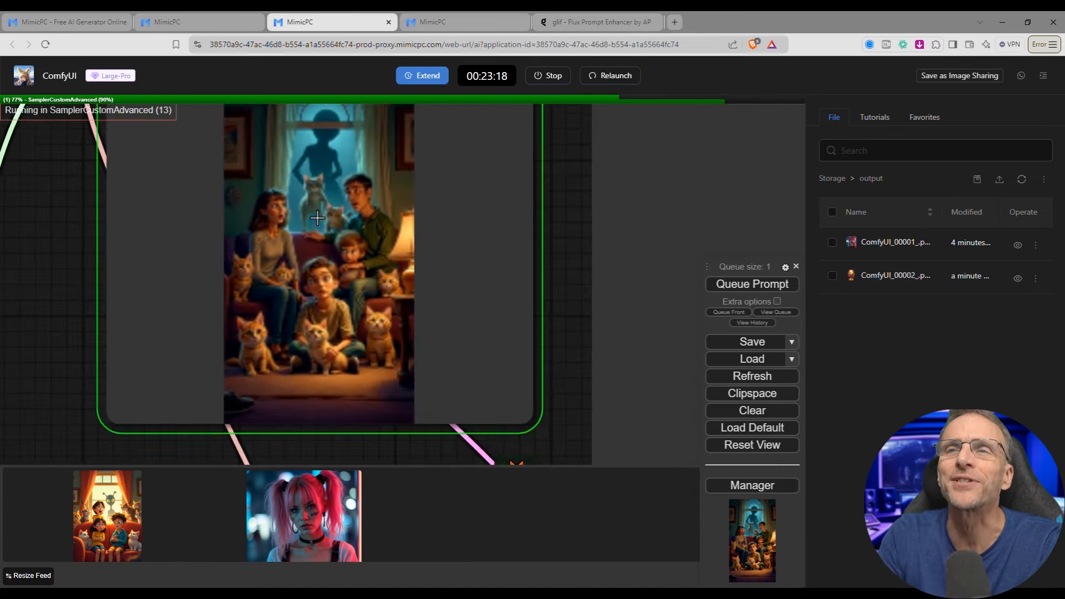
pyautogui.scroll(-1, 357, 279)
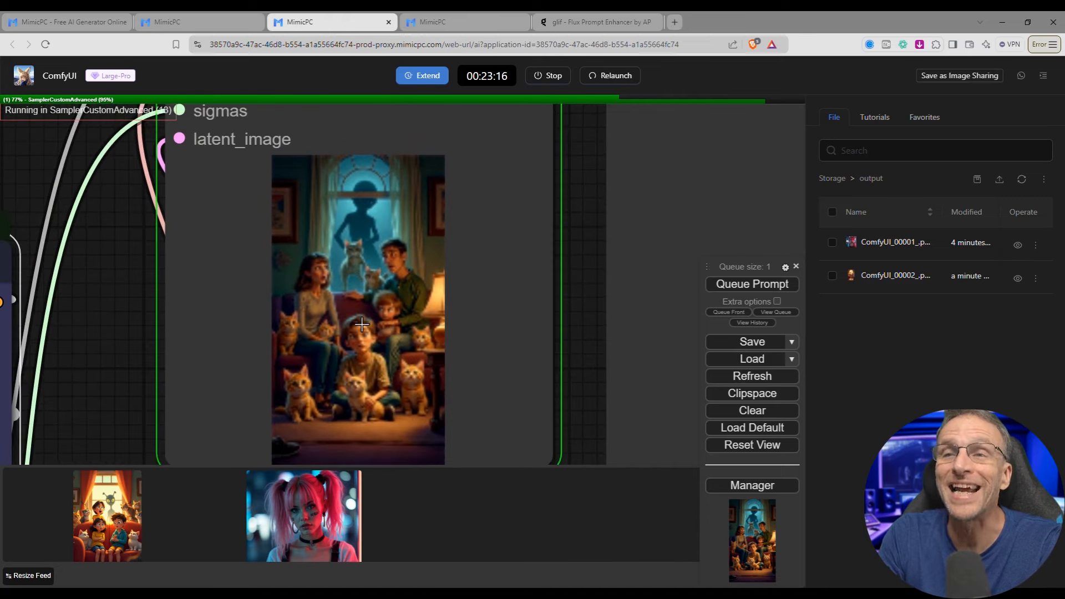
pyautogui.scroll(-5, 368, 347)
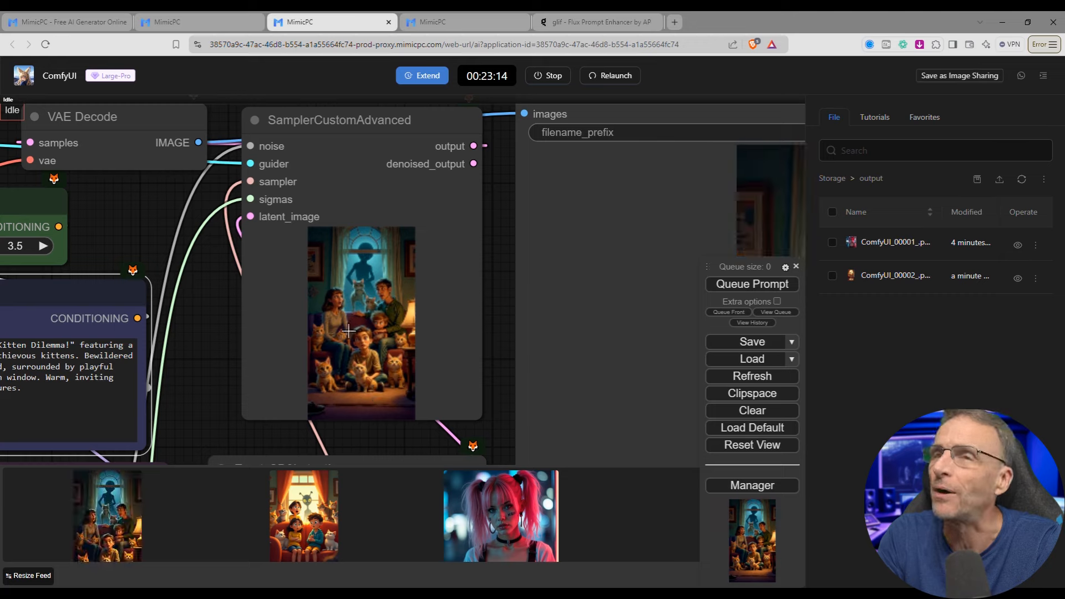
pyautogui.scroll(-5, 371, 388)
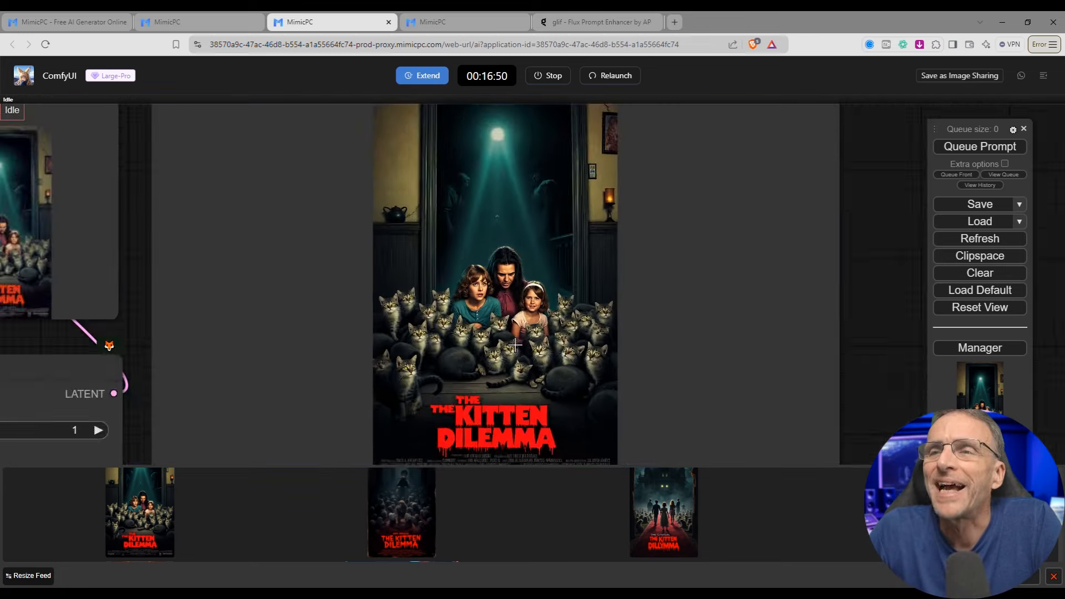
# - Replace the positive prompt with a woman in her 80s sitting in a garden on the cover of "So Many Freaking Roses!!" Magazine
pyautogui.scroll(5, 497, 459)
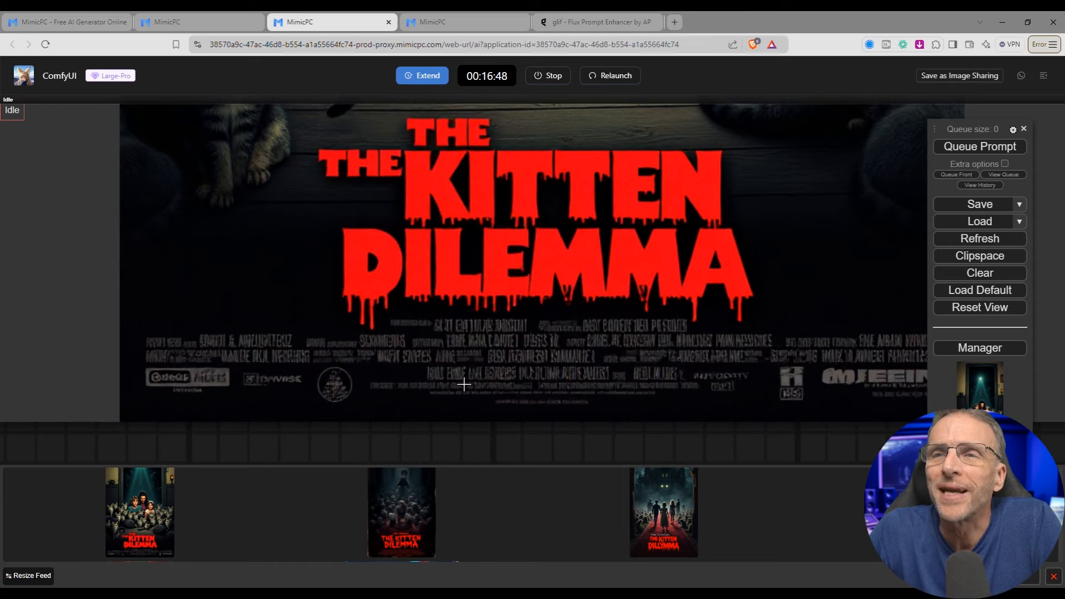
pyautogui.scroll(-8, 468, 378)
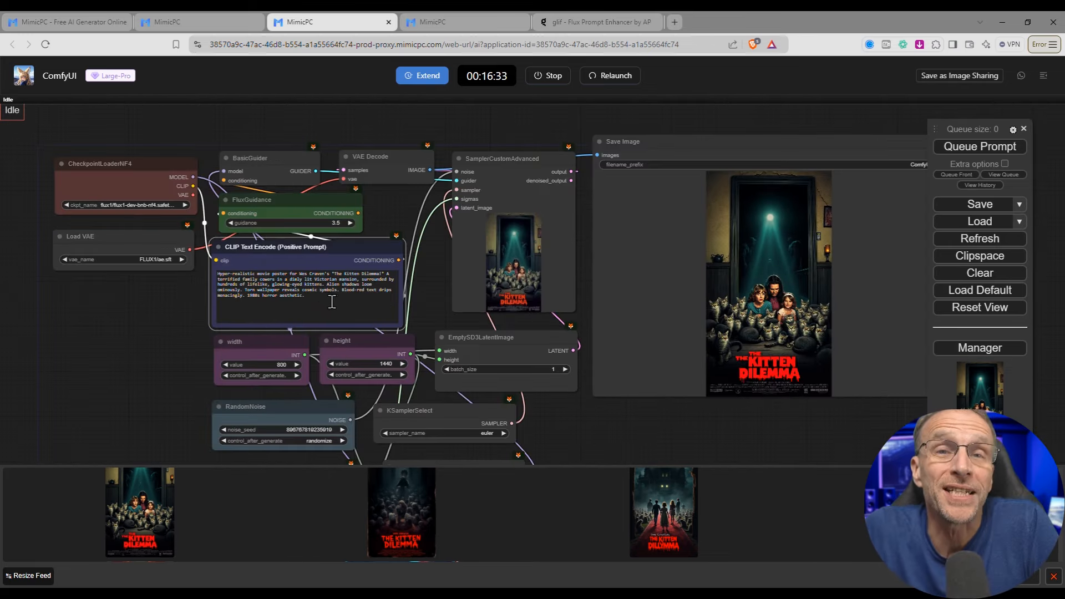
pyautogui.click(346, 289)
pyautogui.hotkey('ctrl', 'a')
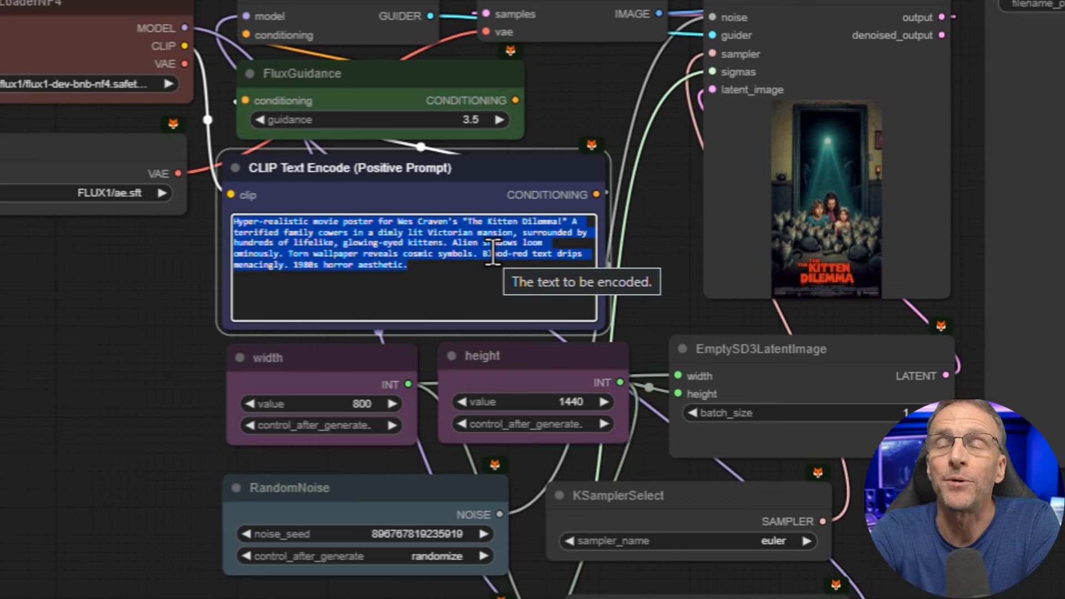
pyautogui.press('BackSpace')
pyautogui.write('a wom')
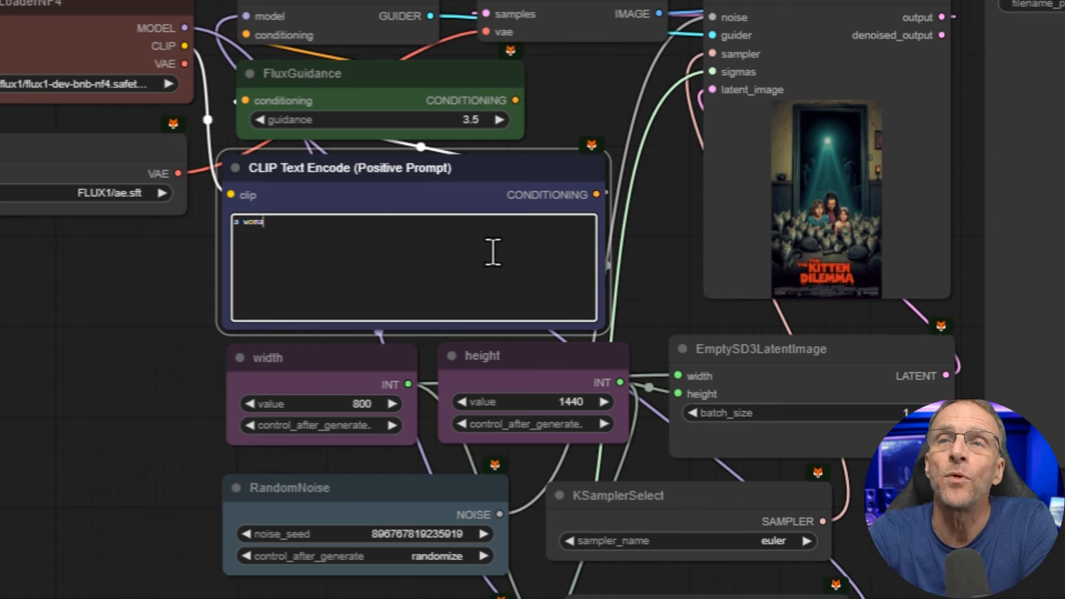
pyautogui.write('an in her 80s')
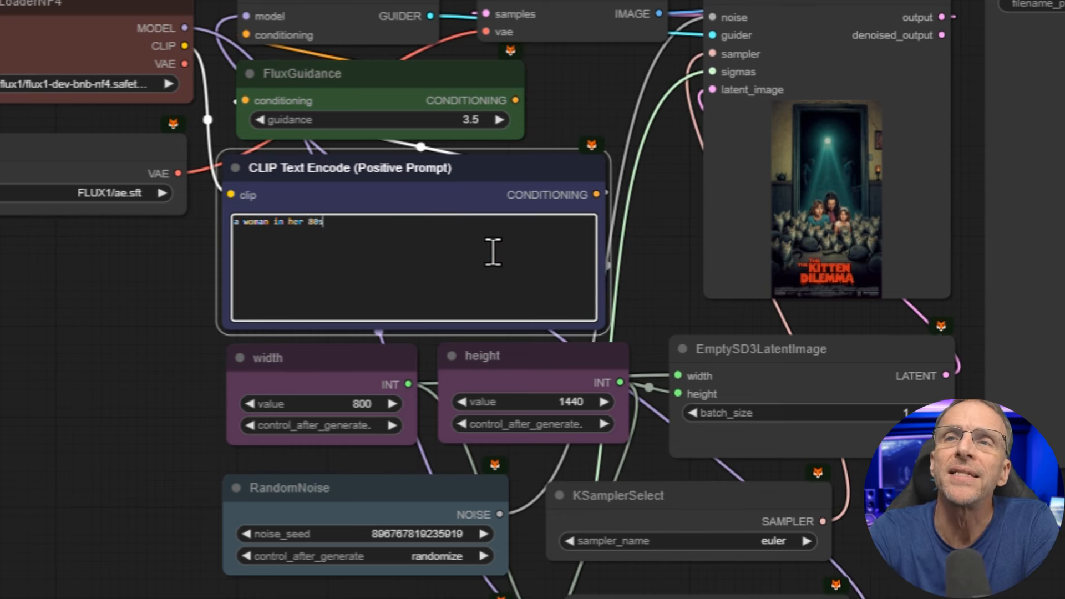
pyautogui.write(' sitting in a garden')
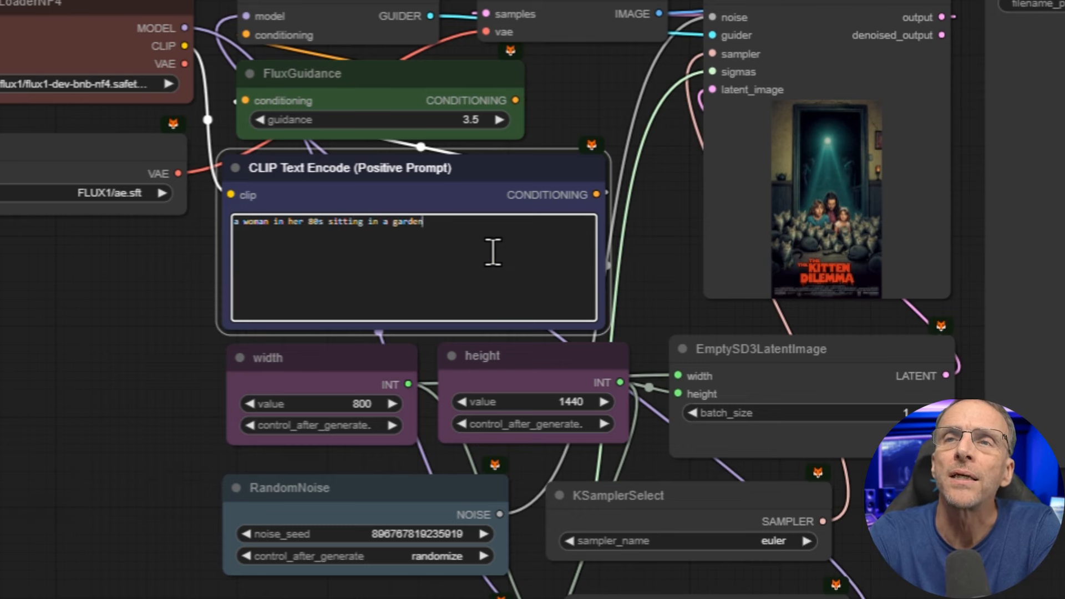
pyautogui.write(' on the cover of ')
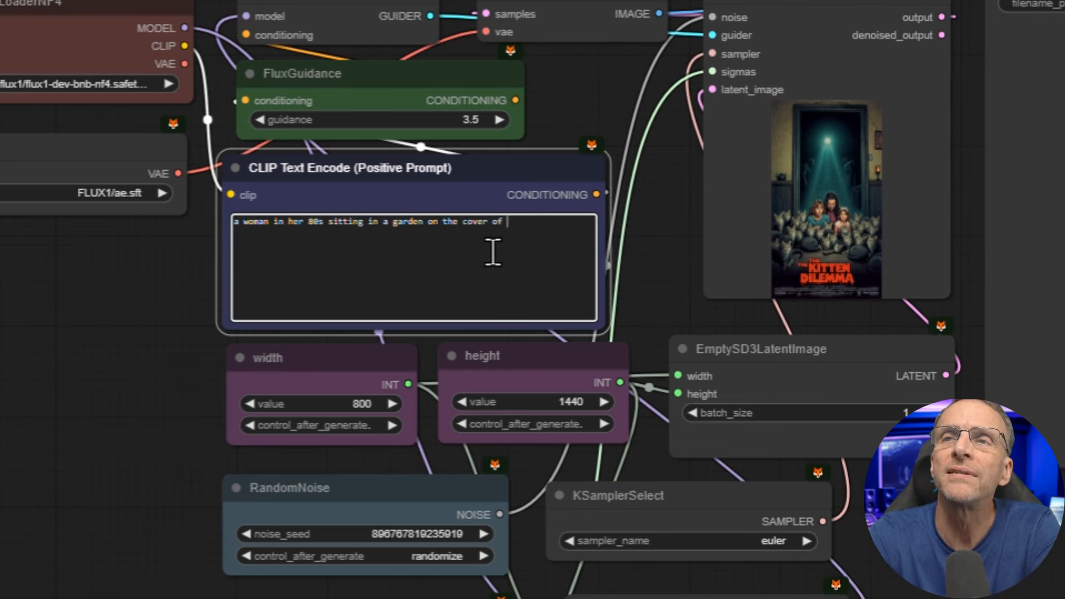
pyautogui.write('"So Many Freaking')
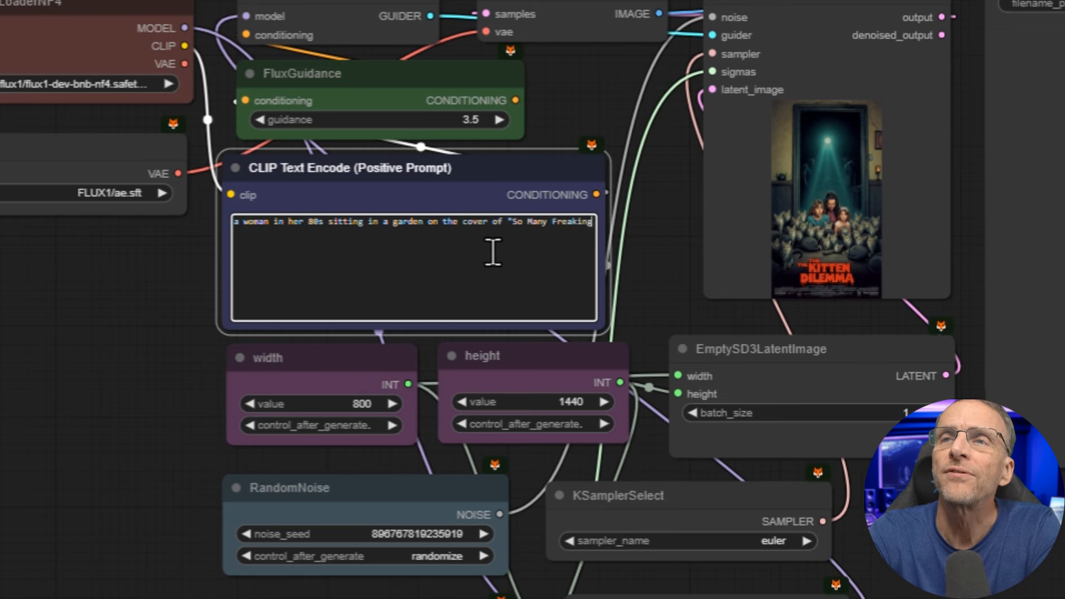
pyautogui.write(' Roses!!" Maga')
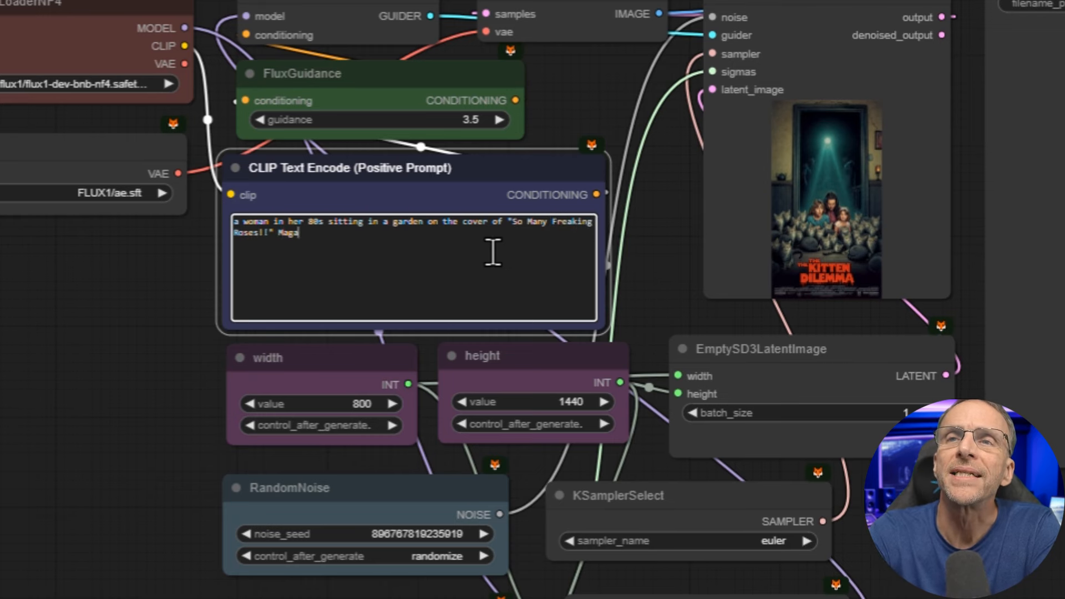
# - Add to the positive prompt that she is wearing an old sundress and holding a small shovel, with storm clouds in the sky
pyautogui.write('zine. She is wearing')
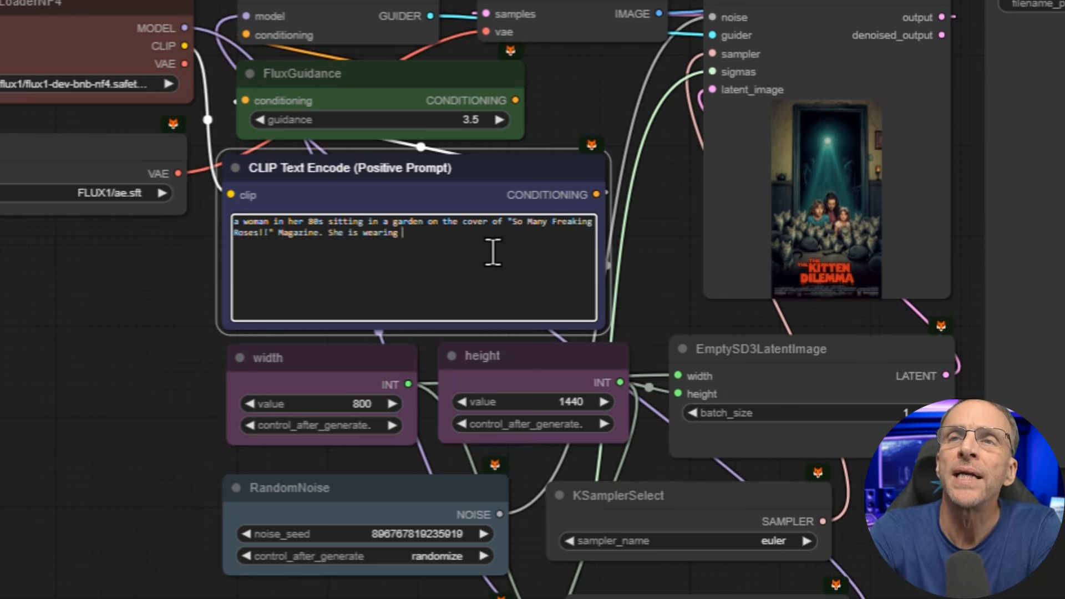
pyautogui.write(' an old sun')
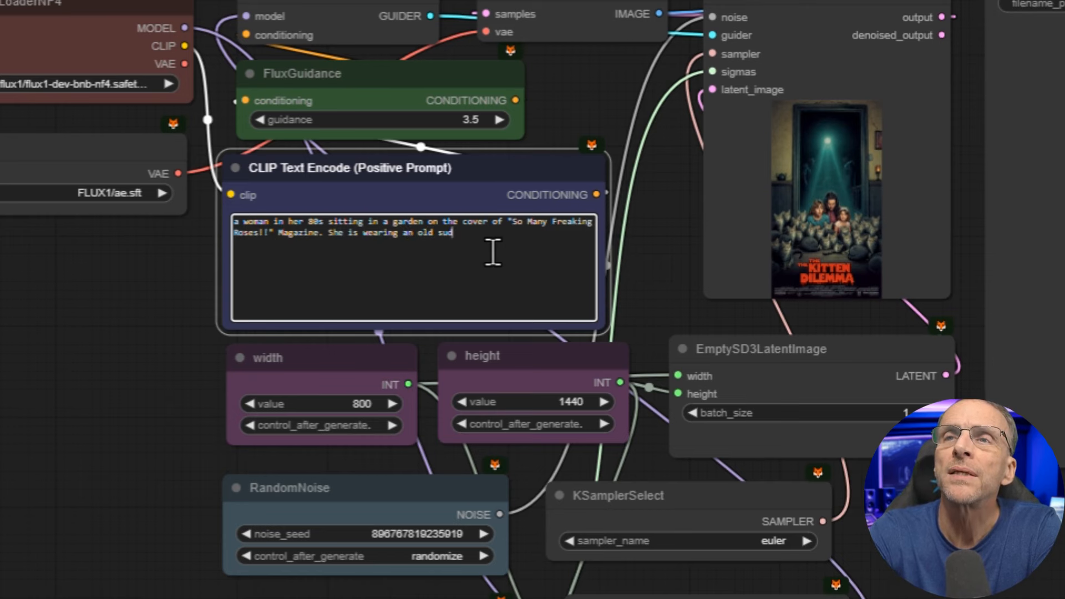
pyautogui.write('dress and hold')
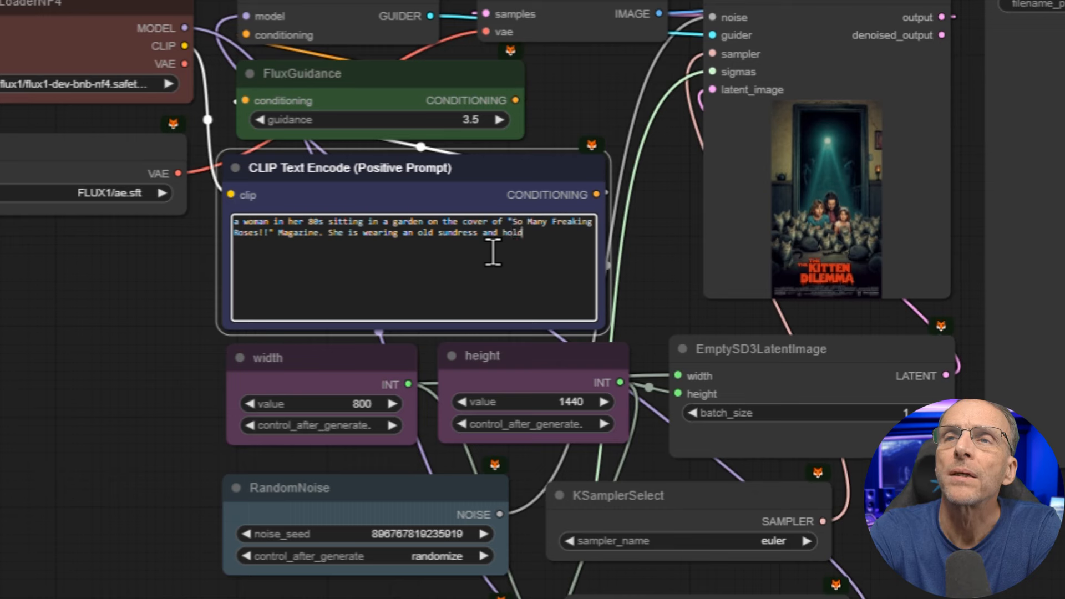
pyautogui.write('ing a small shove')
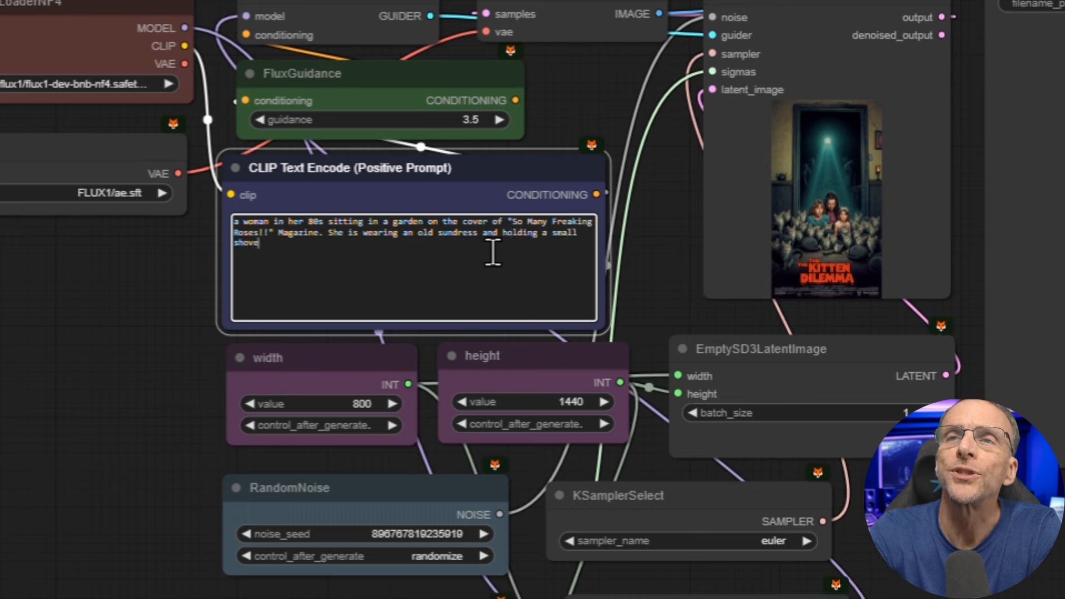
pyautogui.write('l. There are storm cloudou')
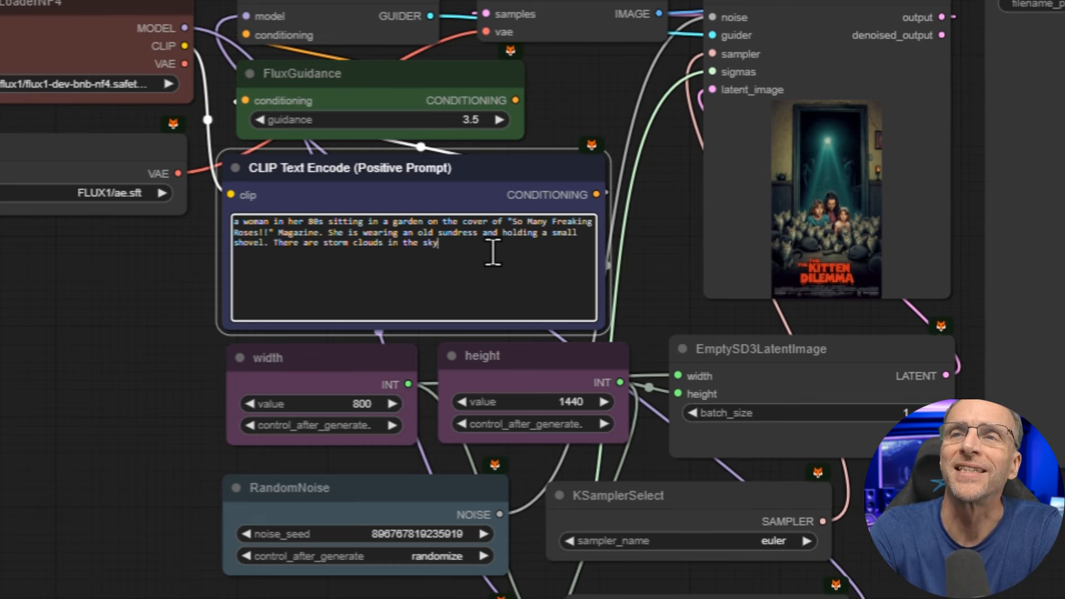
# - Finish the positive prompt with a magazine feature titled "Don't Read This" and queue the generation
pyautogui.write('. There is a featur')
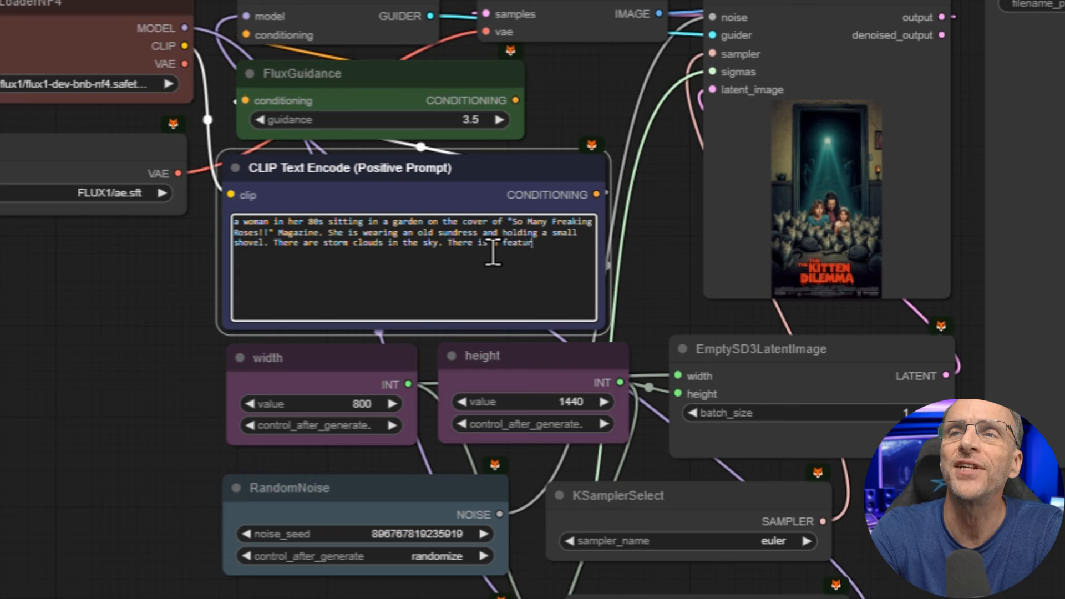
pyautogui.write('e in the magaz')
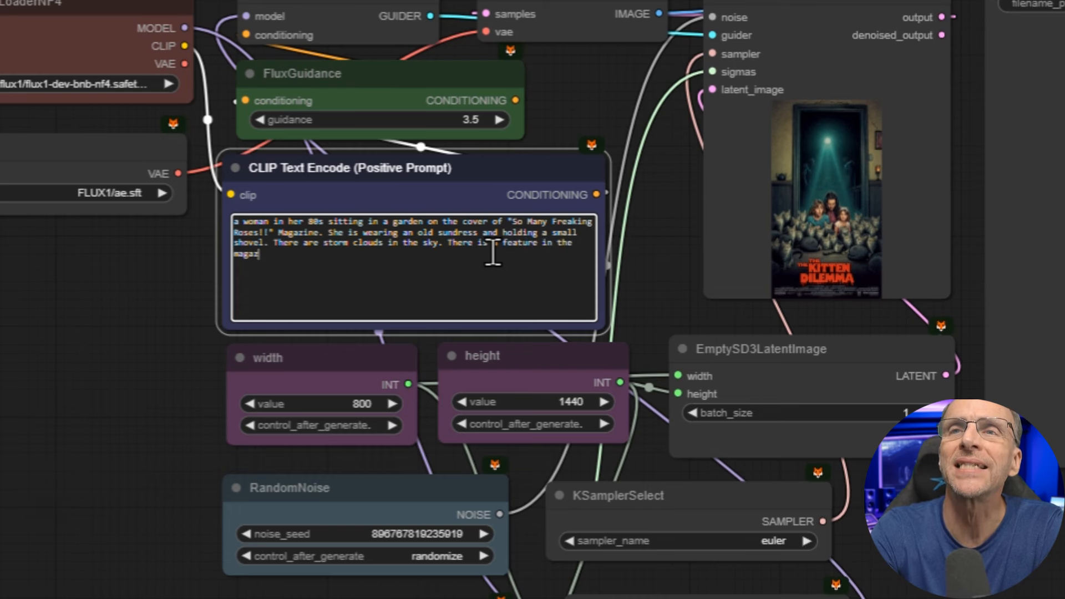
pyautogui.write('ine titled "Don\'t')
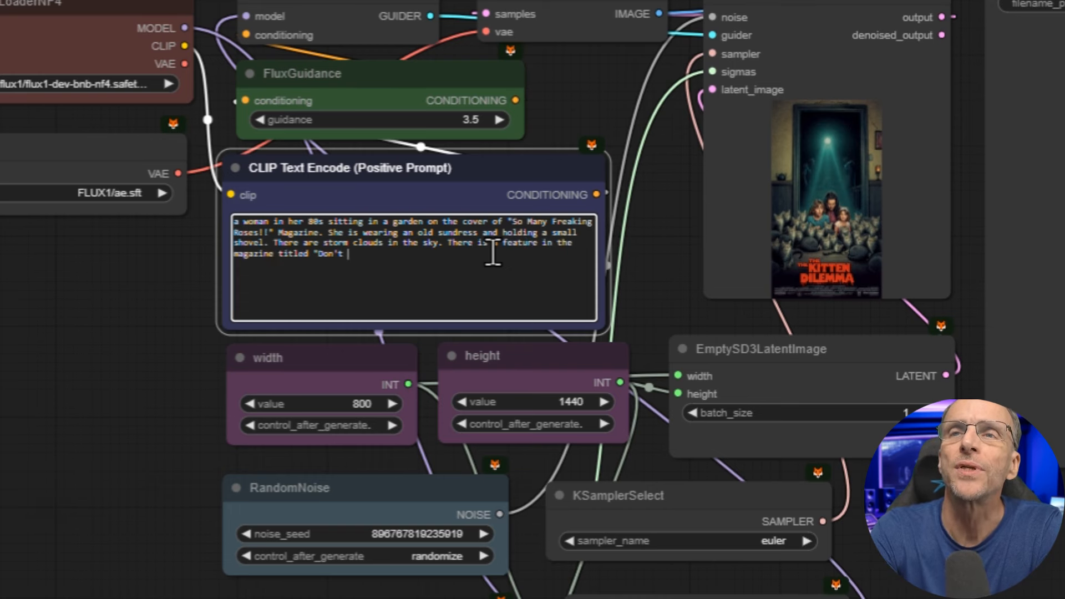
pyautogui.write(' Read This"')
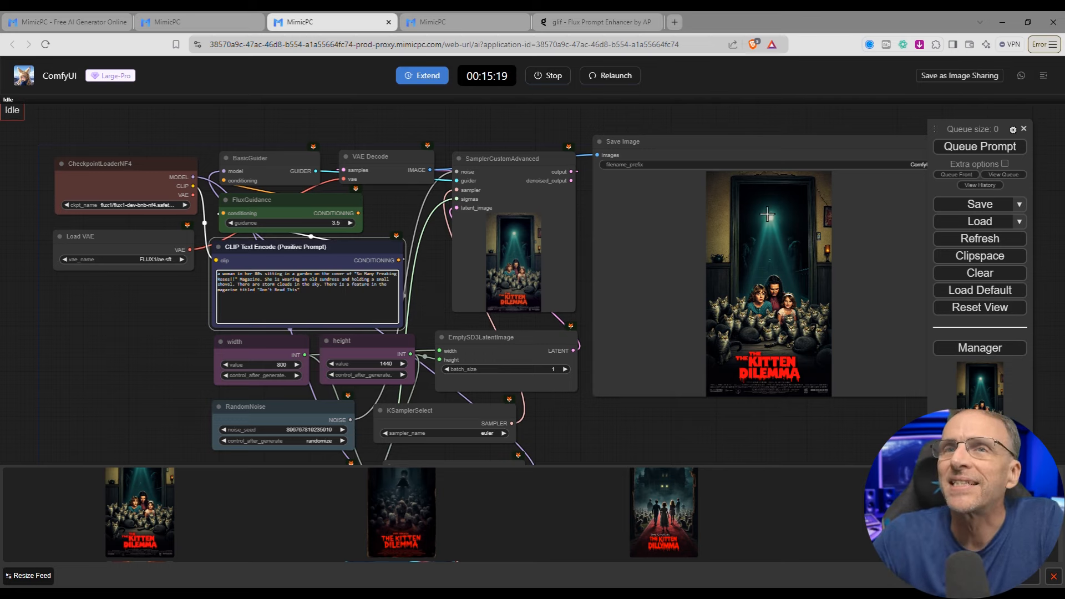
pyautogui.click(963, 147)
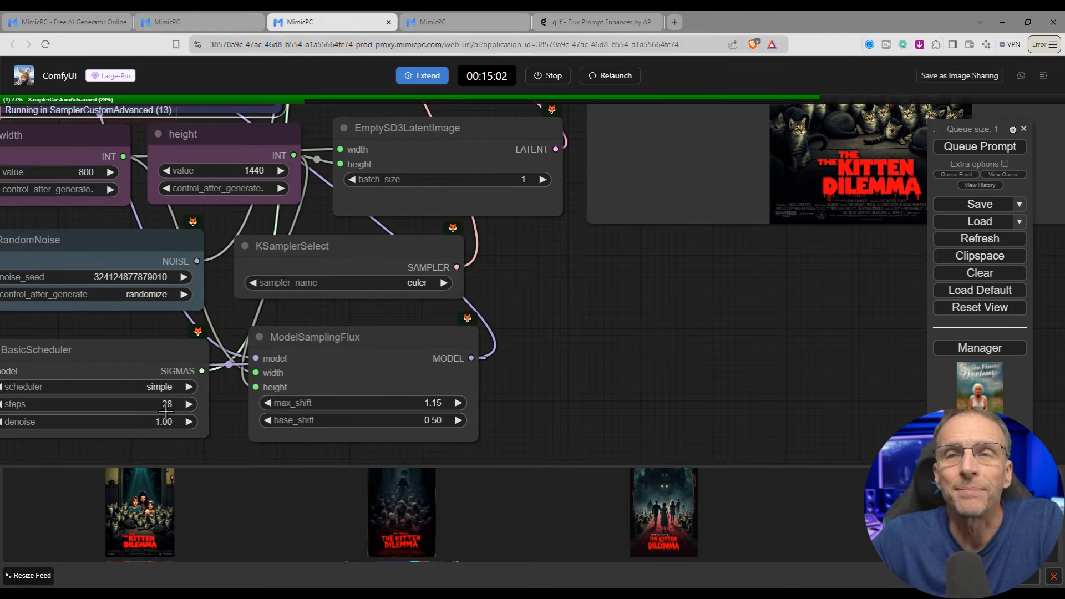
# - Set the steps in the BasicScheduler node to 20
pyautogui.moveTo(161, 409); pyautogui.dragTo(156, 408)
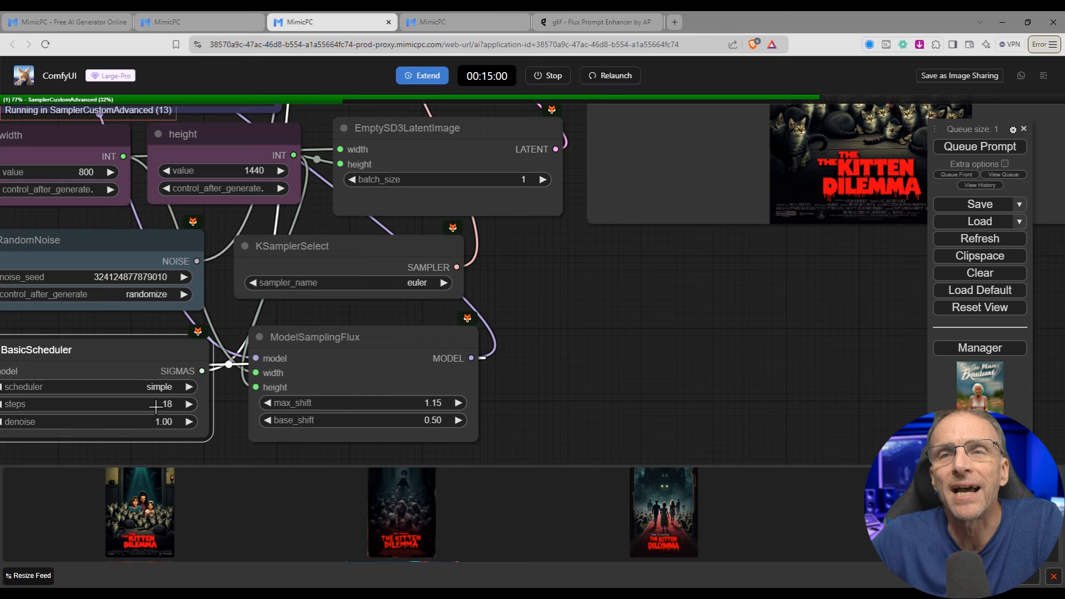
pyautogui.scroll(-6, 527, 366)
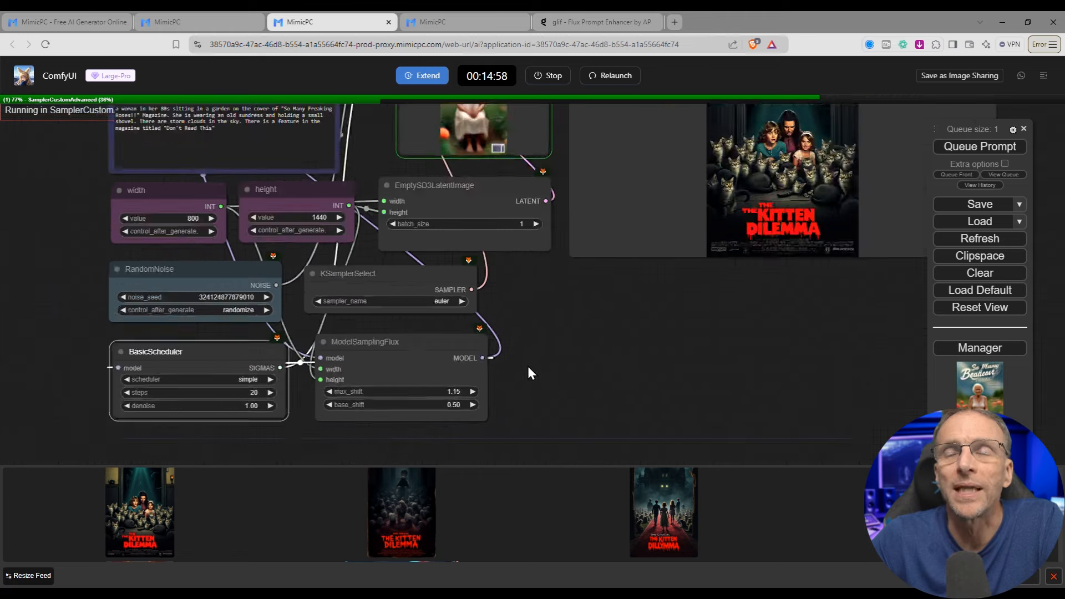
# - Follow the magazine cover's preview in the SamplerCustomAdvanced node, and examine the lettering of the finished cover in the enlarged view
pyautogui.scroll(5, 483, 315)
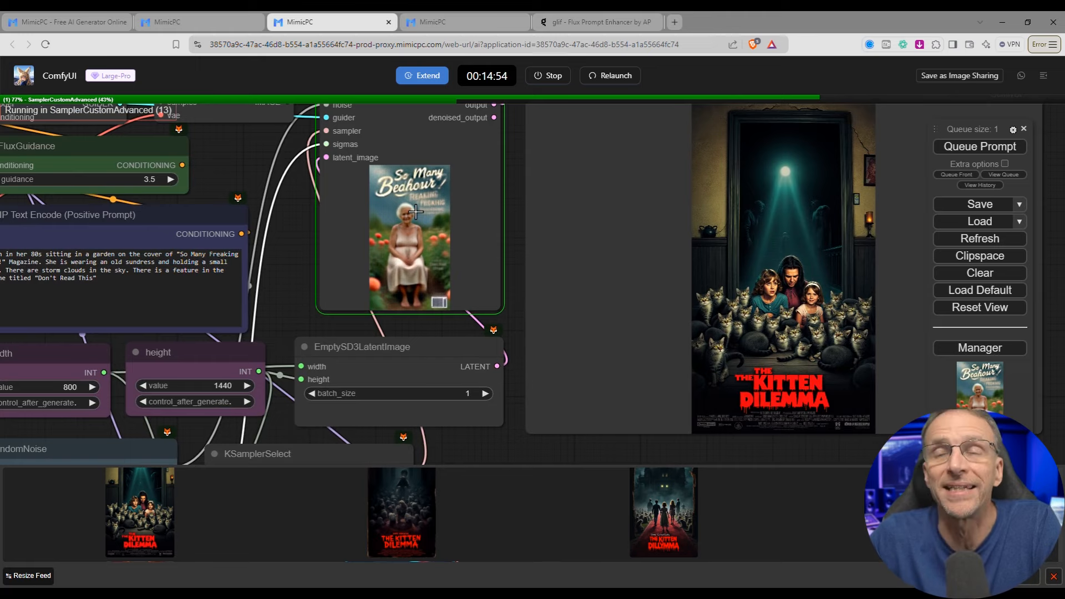
pyautogui.scroll(5, 415, 211)
pyautogui.scroll(-3, 387, 164)
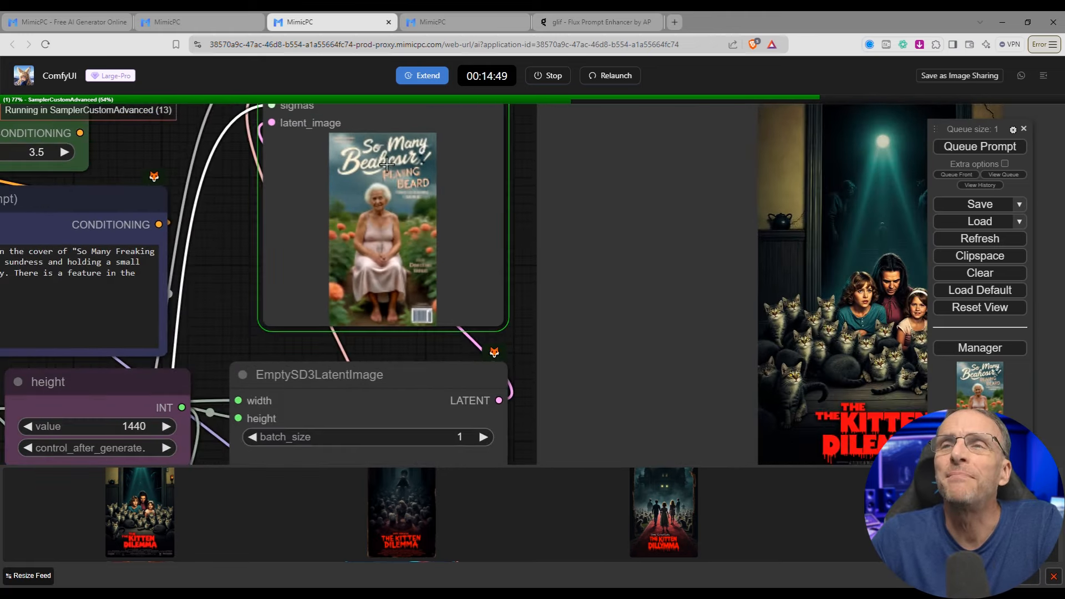
pyautogui.scroll(3, 386, 165)
pyautogui.scroll(-2, 383, 149)
pyautogui.scroll(3, 390, 140)
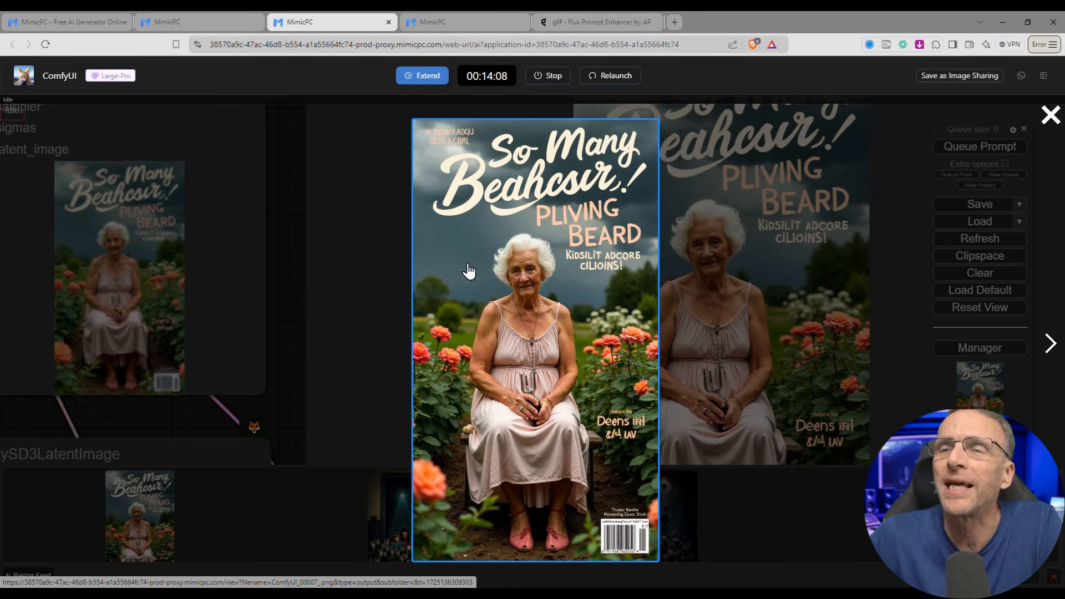
pyautogui.click(761, 516)
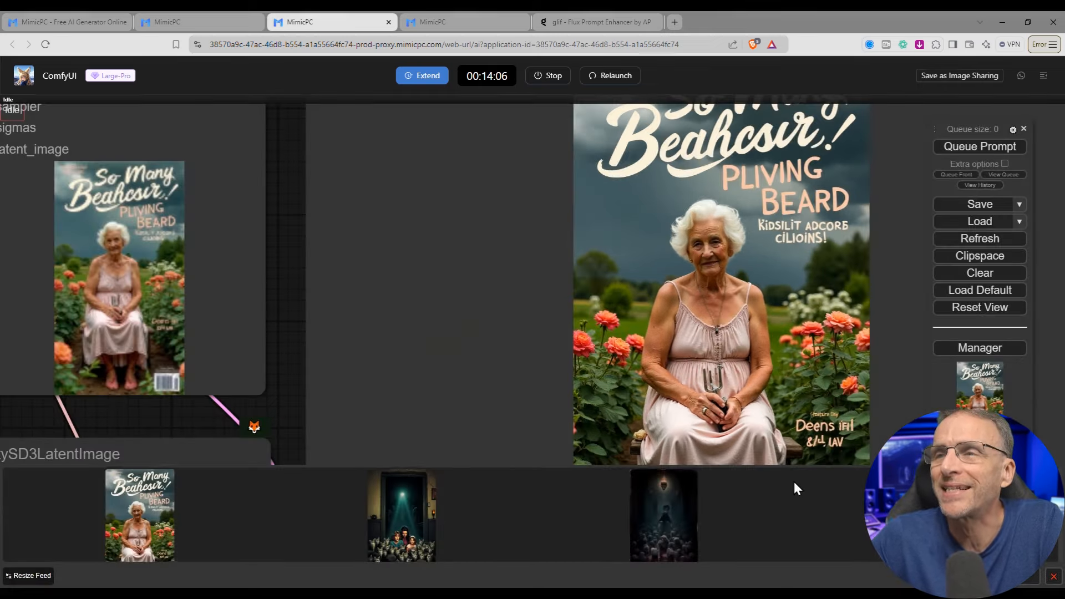
pyautogui.scroll(-3, 595, 242)
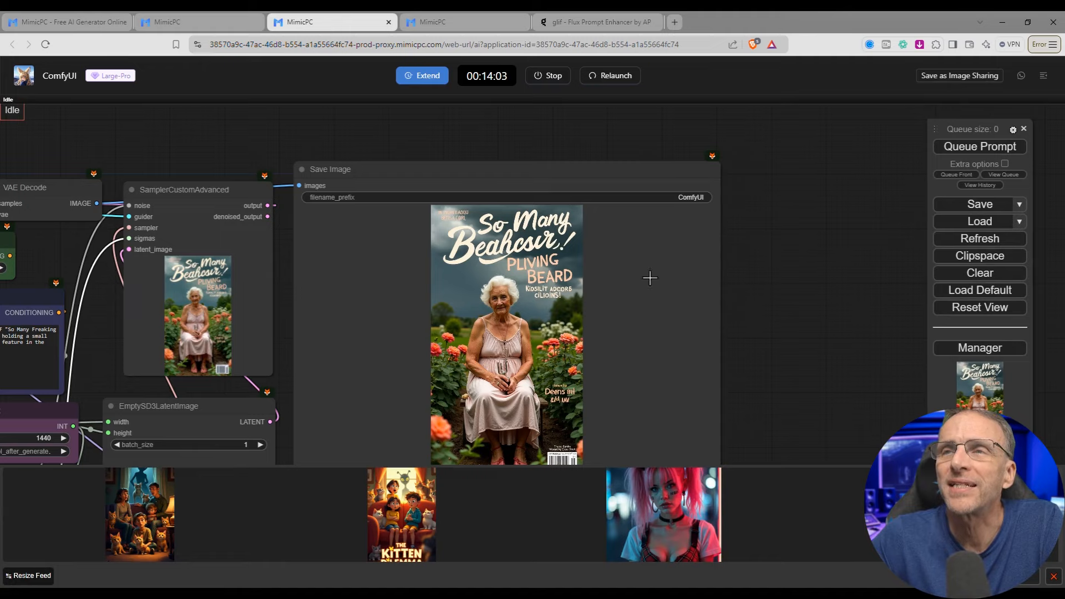
# - Switch the CheckpointLoaderNF4 model to flux1/flux1-dev-bnb-nf4-v2.safetensors
pyautogui.moveTo(741, 301); pyautogui.dragTo(780, 309)
pyautogui.moveTo(211, 375); pyautogui.dragTo(450, 356)
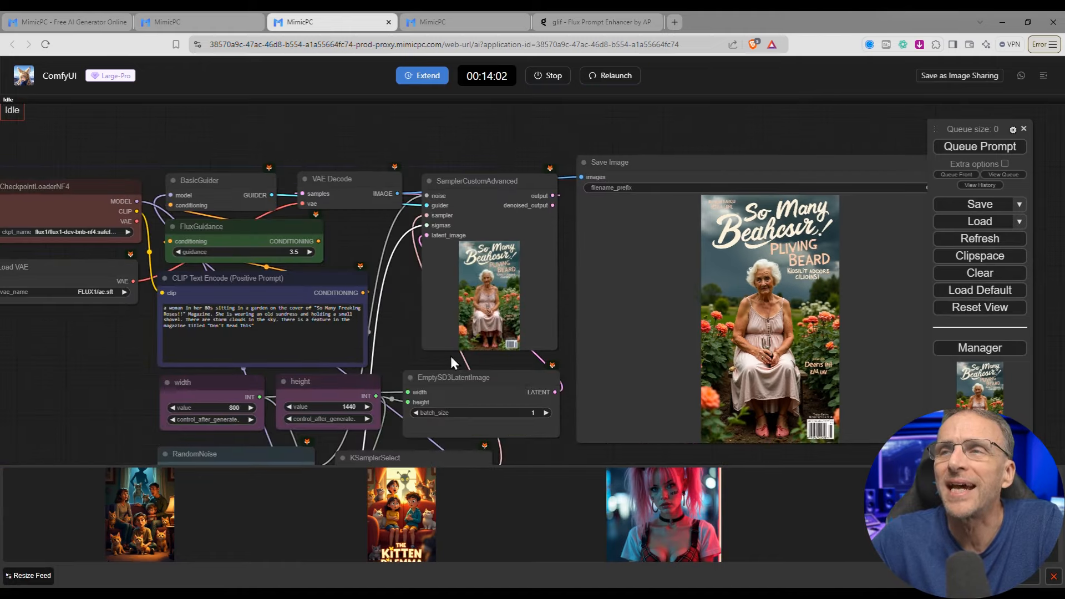
pyautogui.click(214, 254)
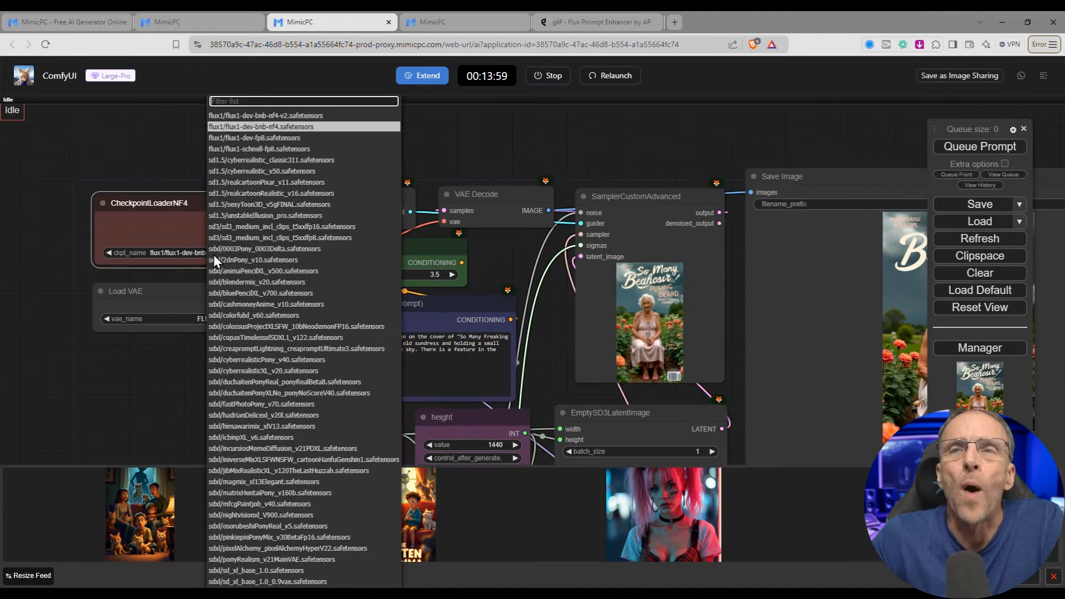
pyautogui.click(261, 115)
pyautogui.scroll(-5, 569, 313)
pyautogui.moveTo(781, 331); pyautogui.dragTo(533, 321)
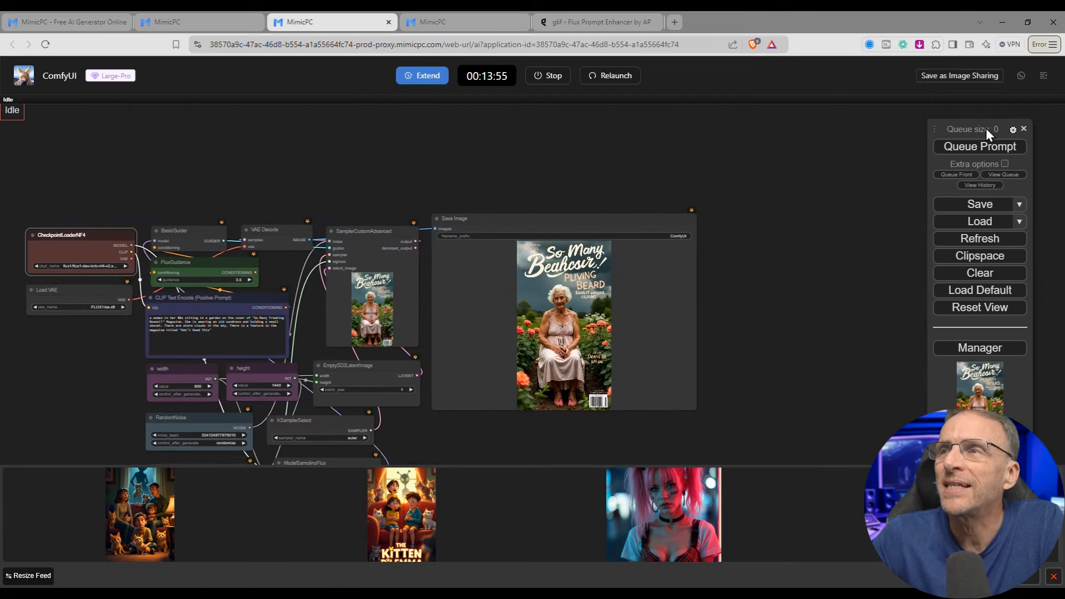
pyautogui.scroll(4, 161, 399)
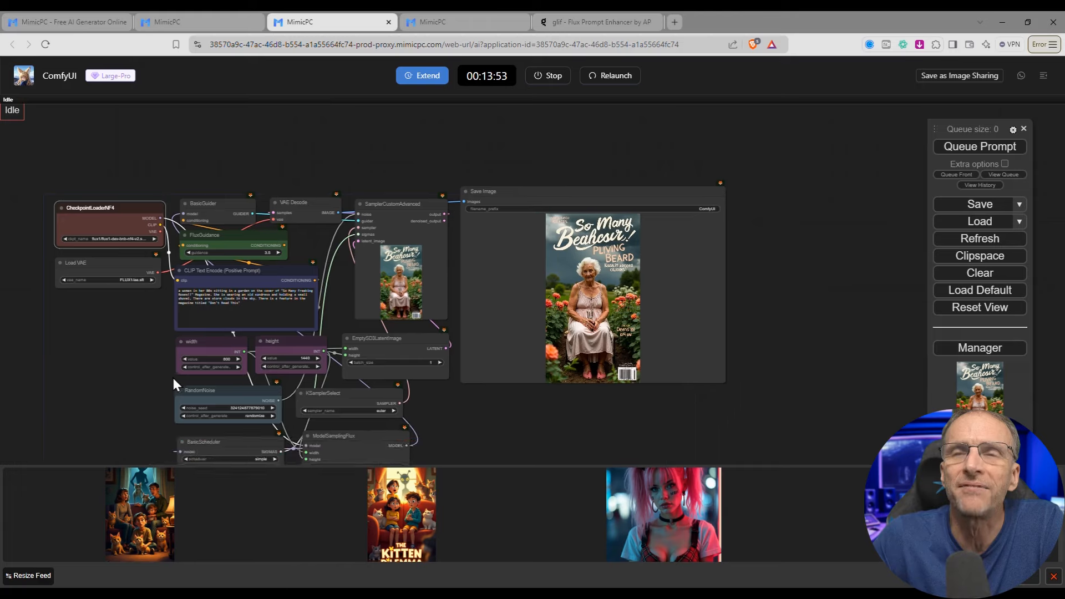
# - Set the RandomNoise node's control_after_generate to fixed, keeping the current noise seed
pyautogui.click(261, 391)
pyautogui.scroll(5, 255, 405)
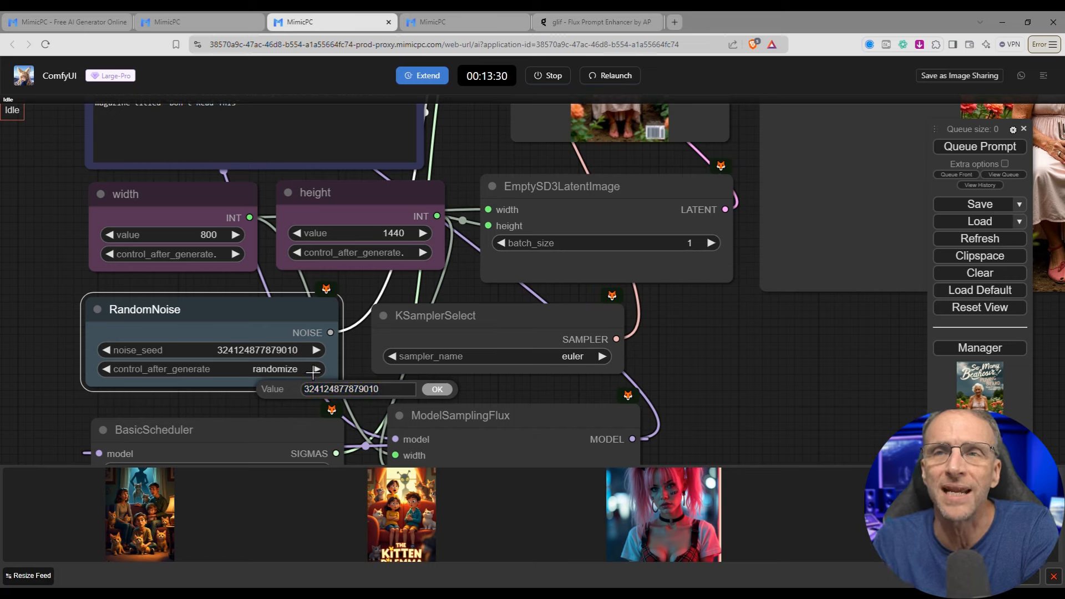
pyautogui.click(440, 399)
pyautogui.click(313, 369)
pyautogui.click(270, 369)
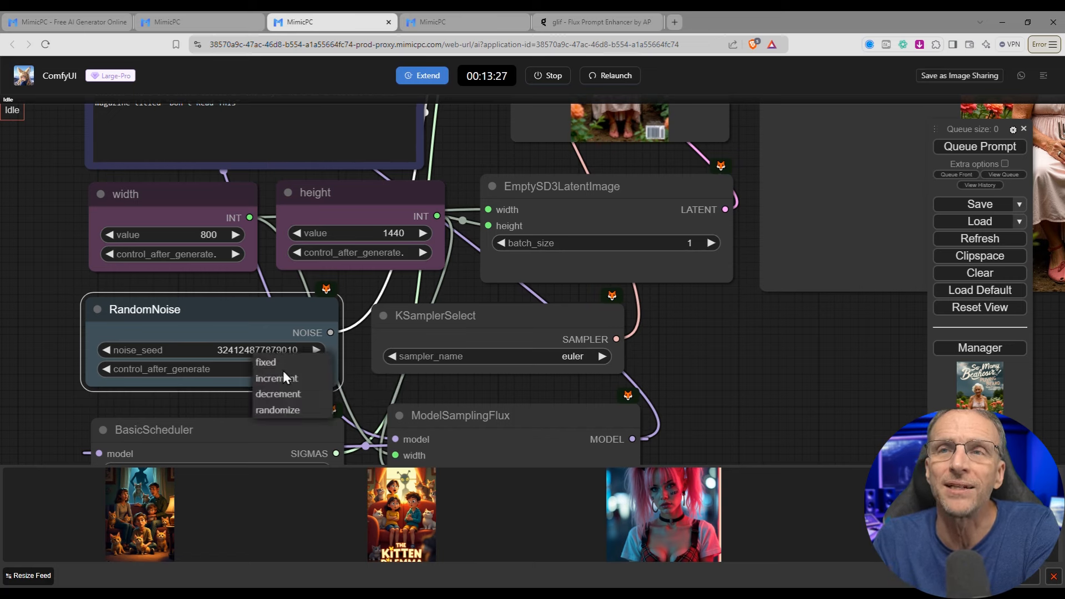
pyautogui.click(273, 356)
pyautogui.click(273, 357)
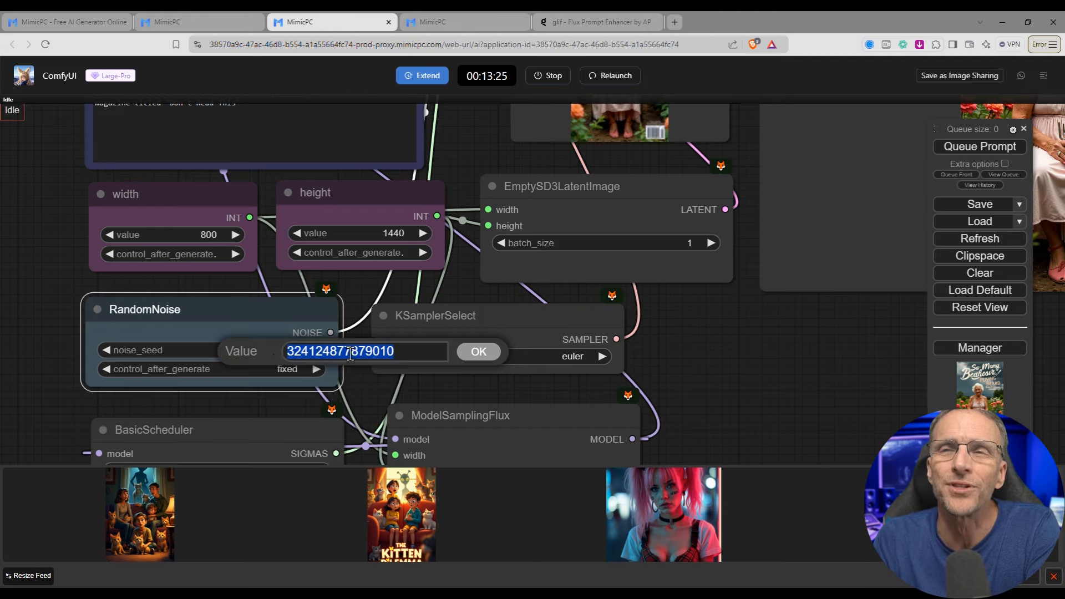
pyautogui.press('End')
pyautogui.click(476, 361)
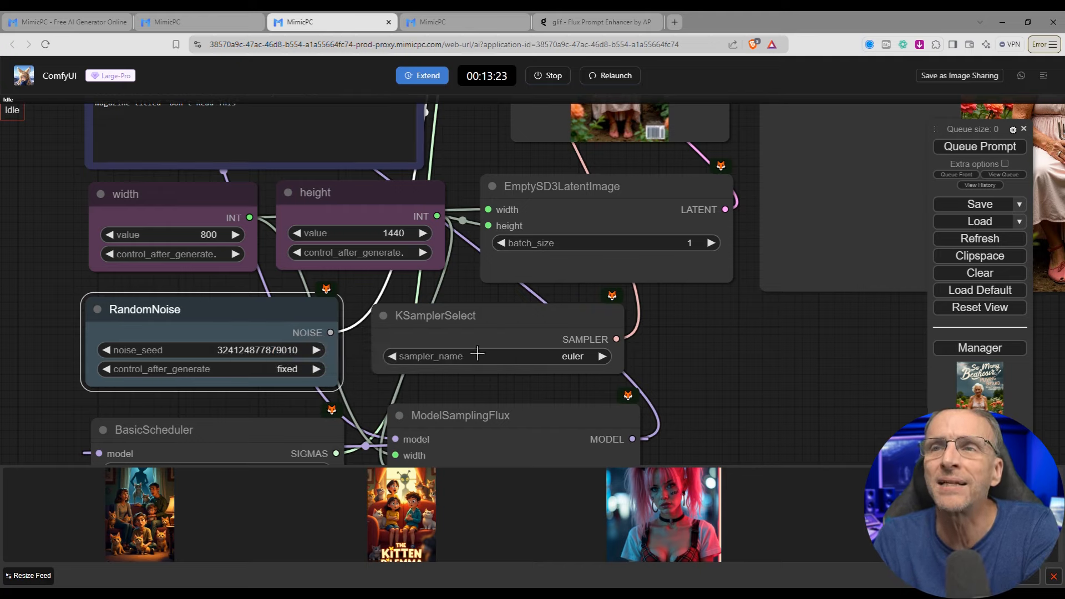
pyautogui.scroll(-5, 847, 365)
pyautogui.moveTo(631, 387); pyautogui.dragTo(502, 398)
pyautogui.scroll(-1, 503, 398)
pyautogui.moveTo(102, 263); pyautogui.dragTo(54, 243)
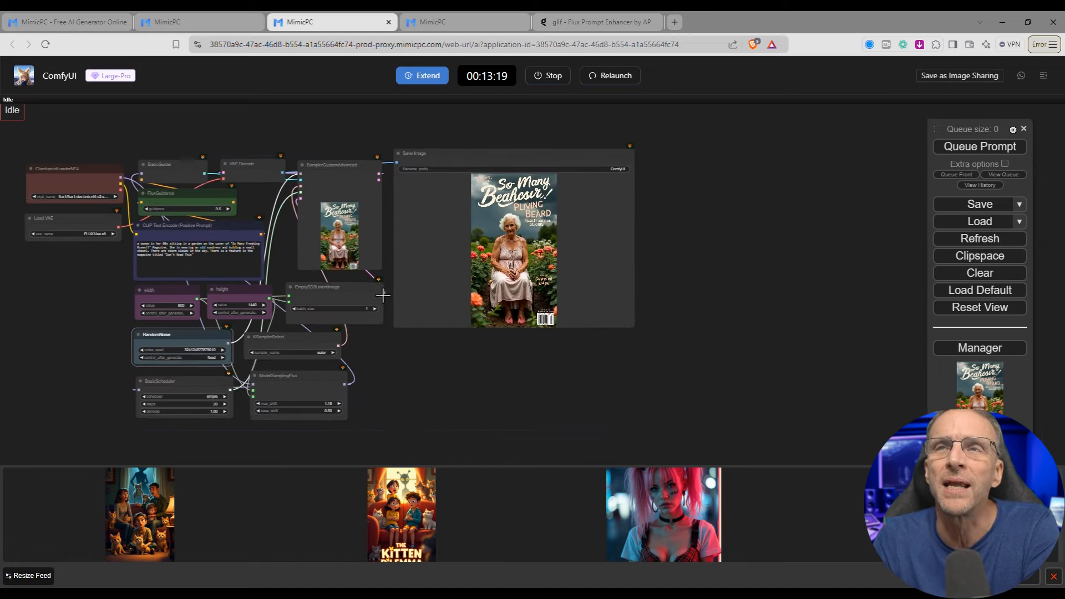
# - Generate the rose magazine cover with the NF4-v2 checkpoint, following its preview in the SamplerCustomAdvanced node and examining the finished image
pyautogui.scroll(1, 521, 266)
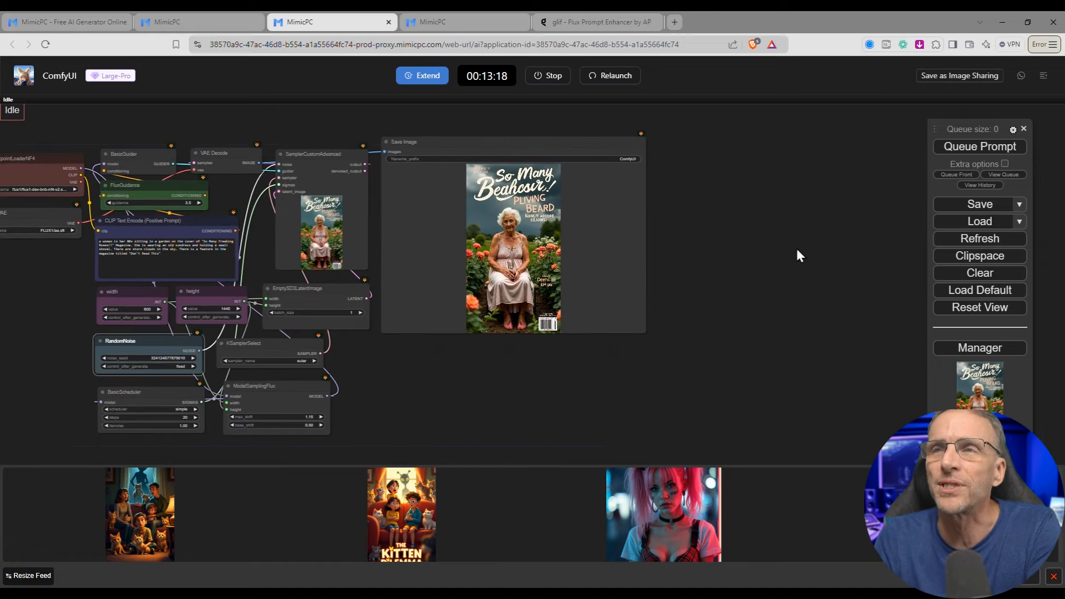
pyautogui.click(968, 148)
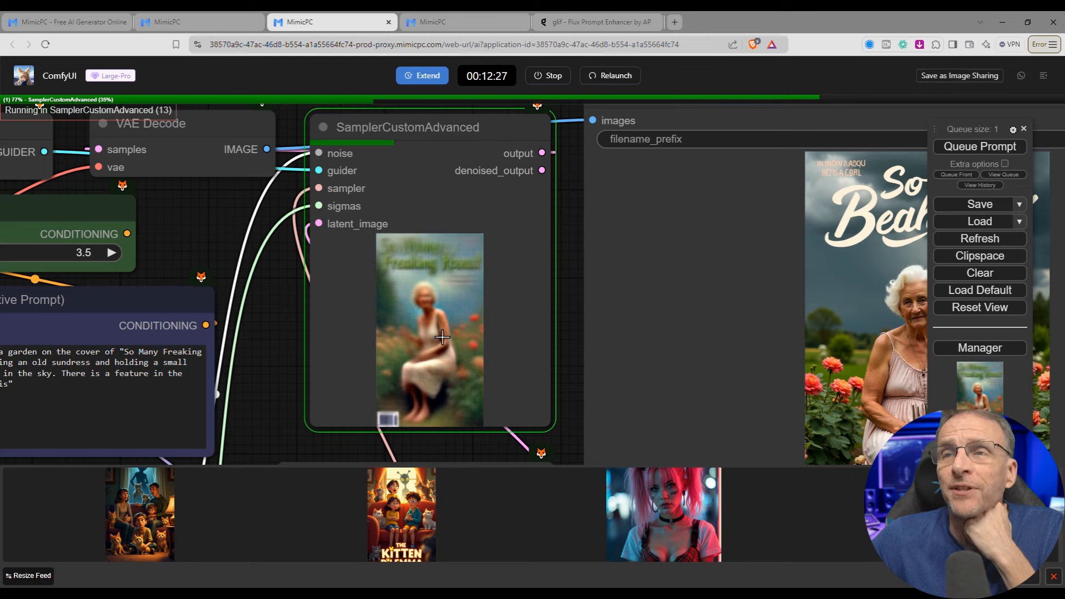
pyautogui.scroll(5, 395, 264)
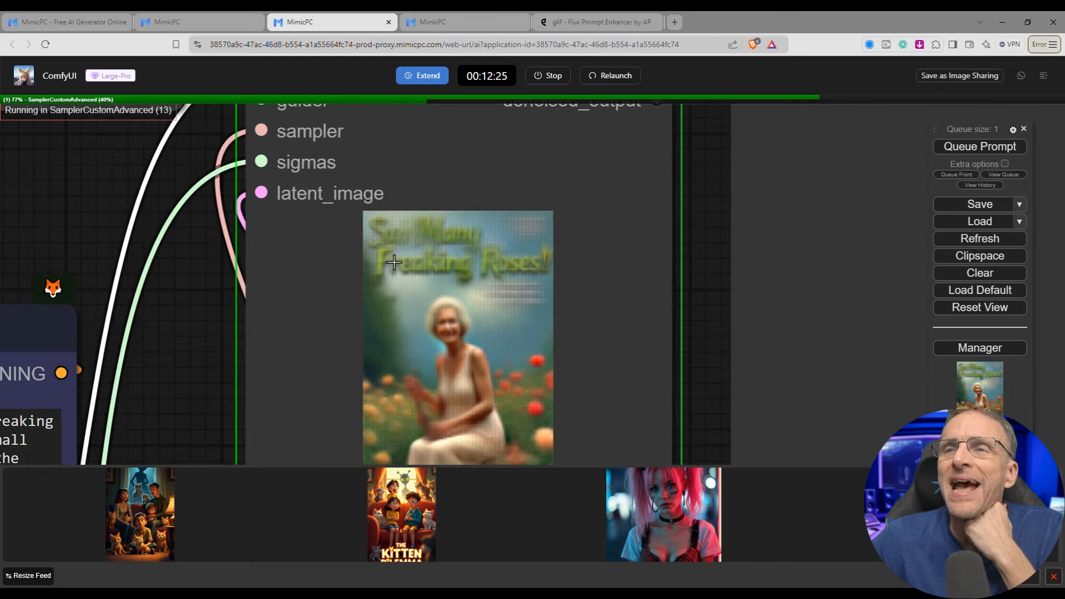
pyautogui.scroll(-3, 438, 269)
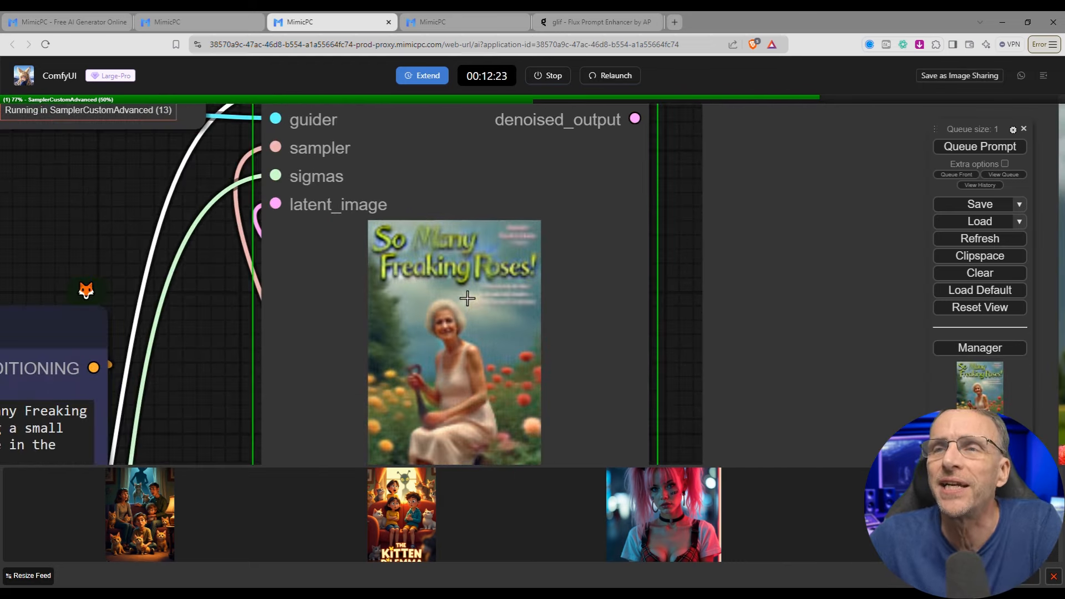
pyautogui.scroll(-2, 438, 268)
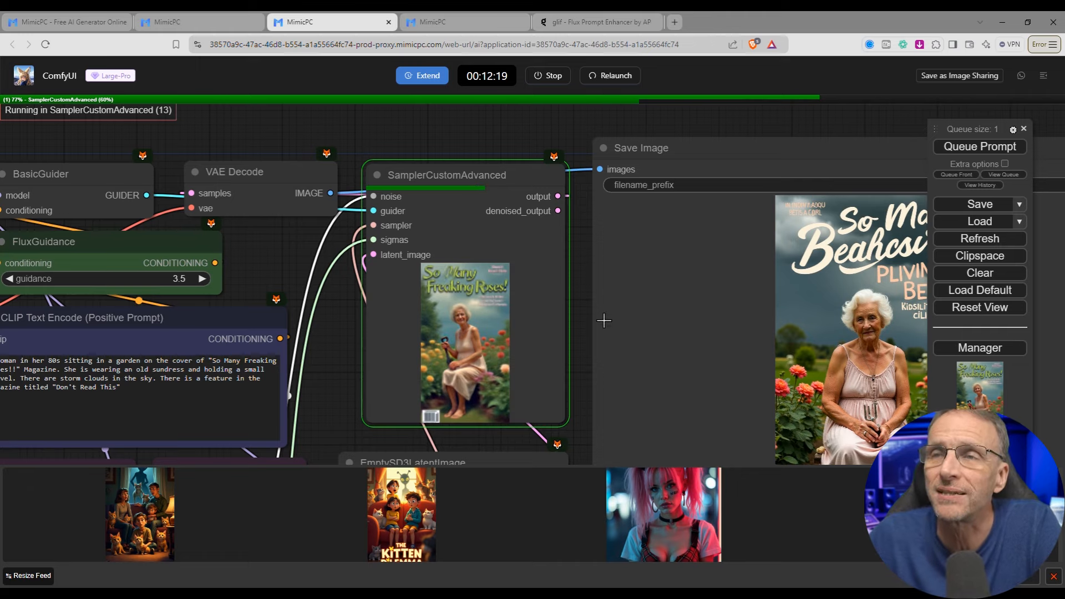
pyautogui.scroll(3, 522, 411)
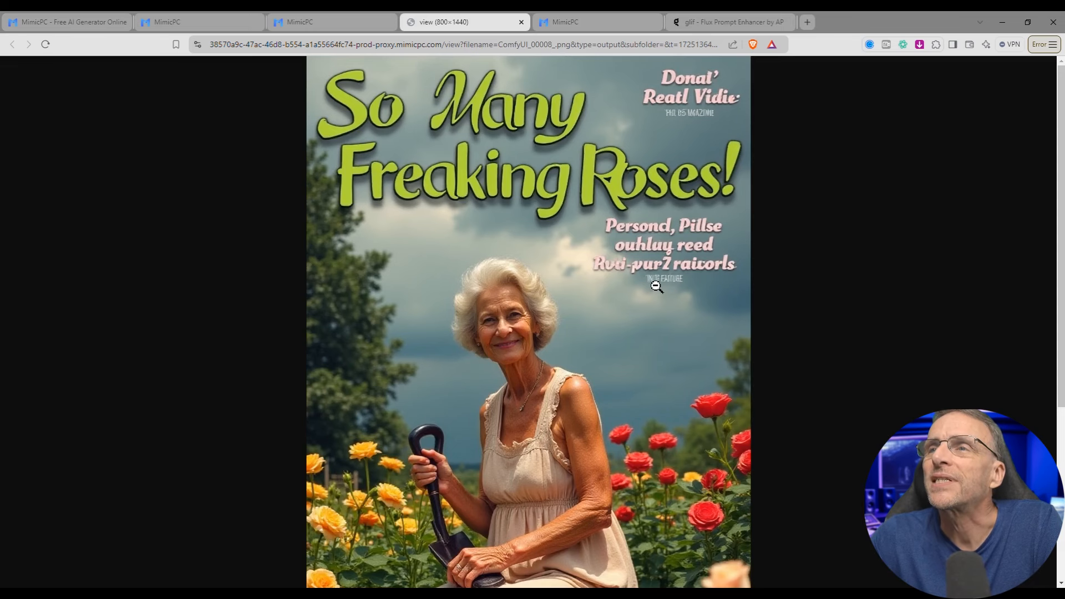
pyautogui.hotkey('ctrl', 'w')
pyautogui.moveTo(747, 296); pyautogui.dragTo(24, 362)
pyautogui.scroll(-5, 773, 273)
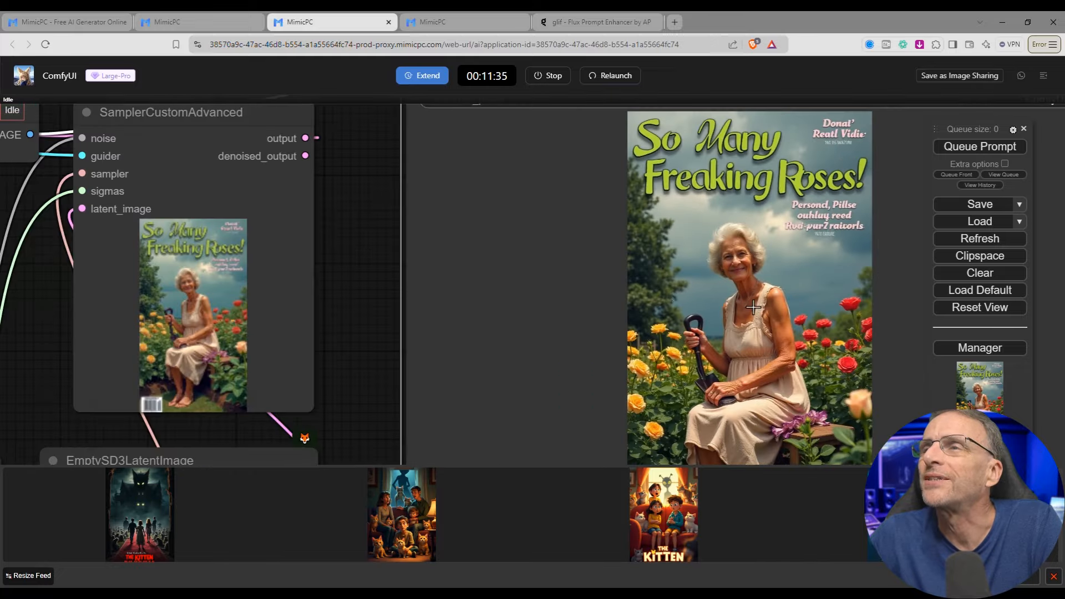
# - Replace the positive prompt with: an old weathered and torn illustrated children's book called "Stop Calling Me At Work!" featuring two kids on antique toy phones
pyautogui.scroll(6, 760, 147)
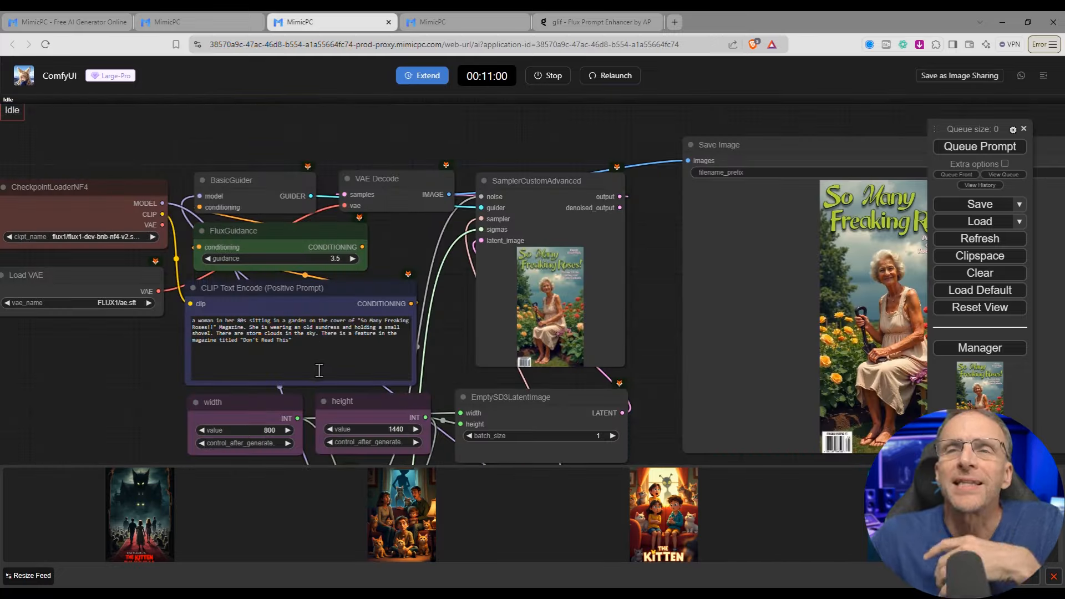
pyautogui.click(316, 368)
pyautogui.hotkey('ctrl', 'a')
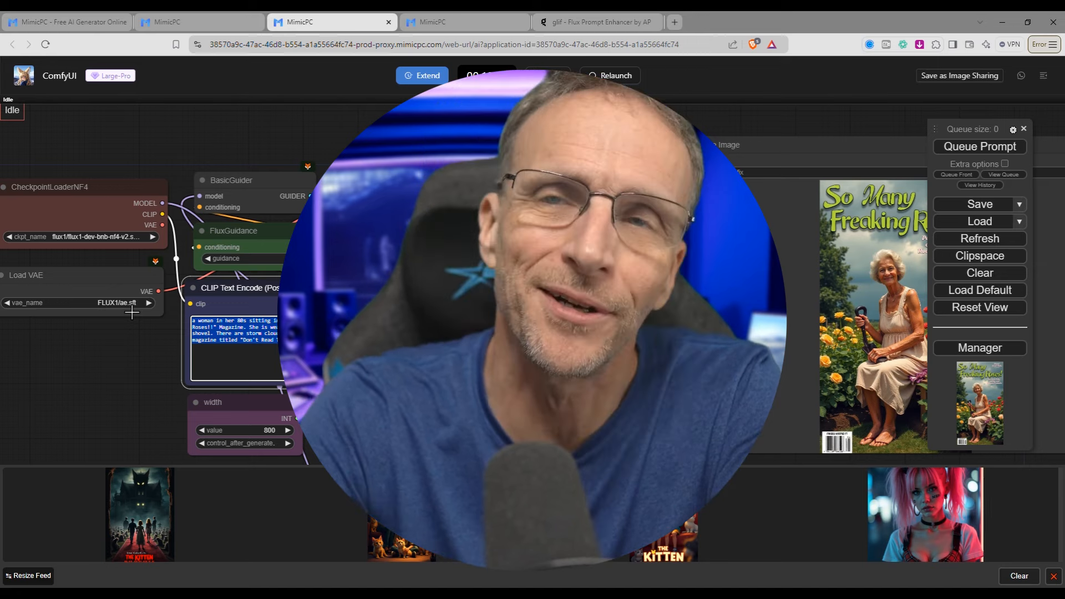
pyautogui.write('an old weathered and torn')
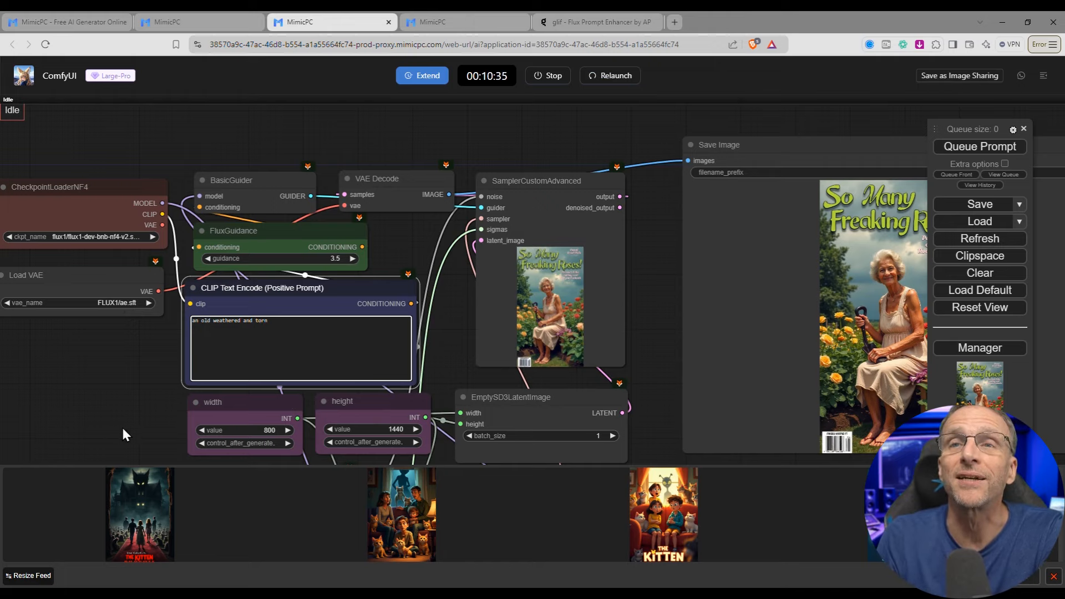
pyautogui.scroll(10, 240, 360)
pyautogui.write("illustrated children's book ")
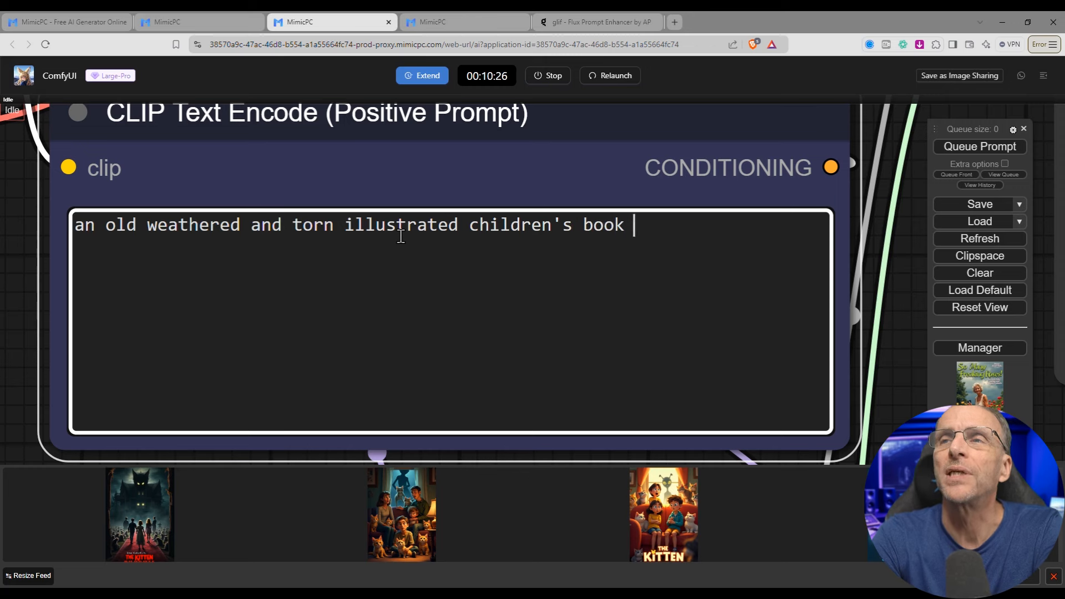
pyautogui.write('called "Stop C')
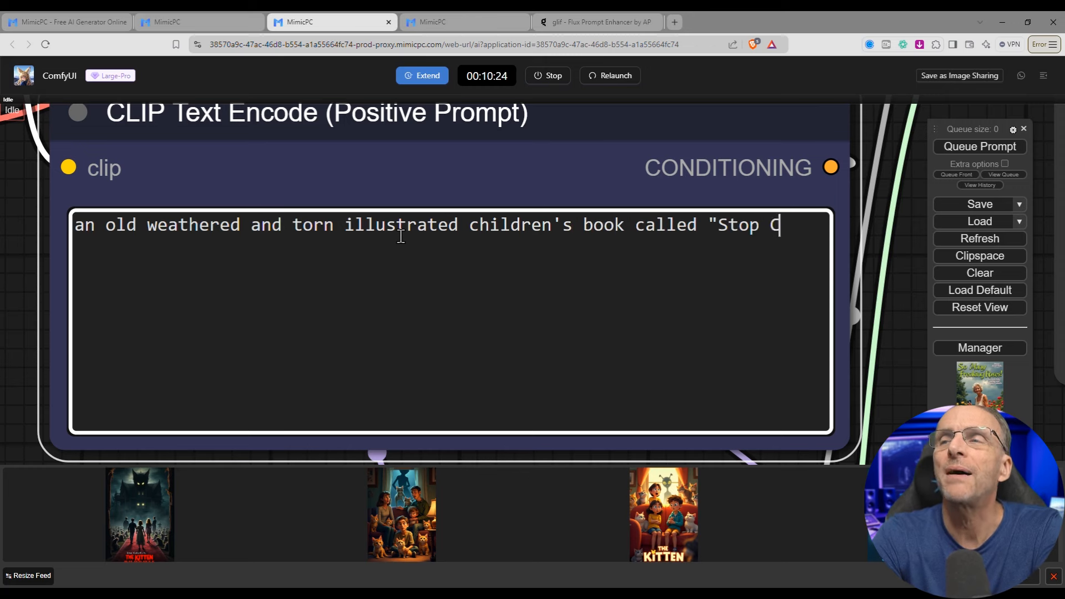
pyautogui.write('alling Me At ')
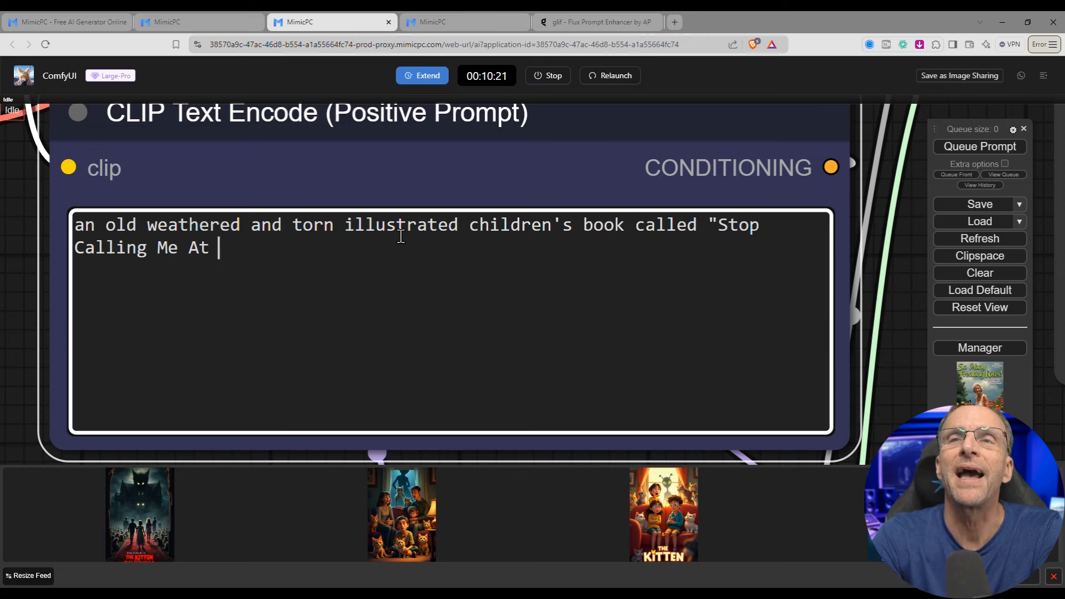
pyautogui.write('Work!" feature')
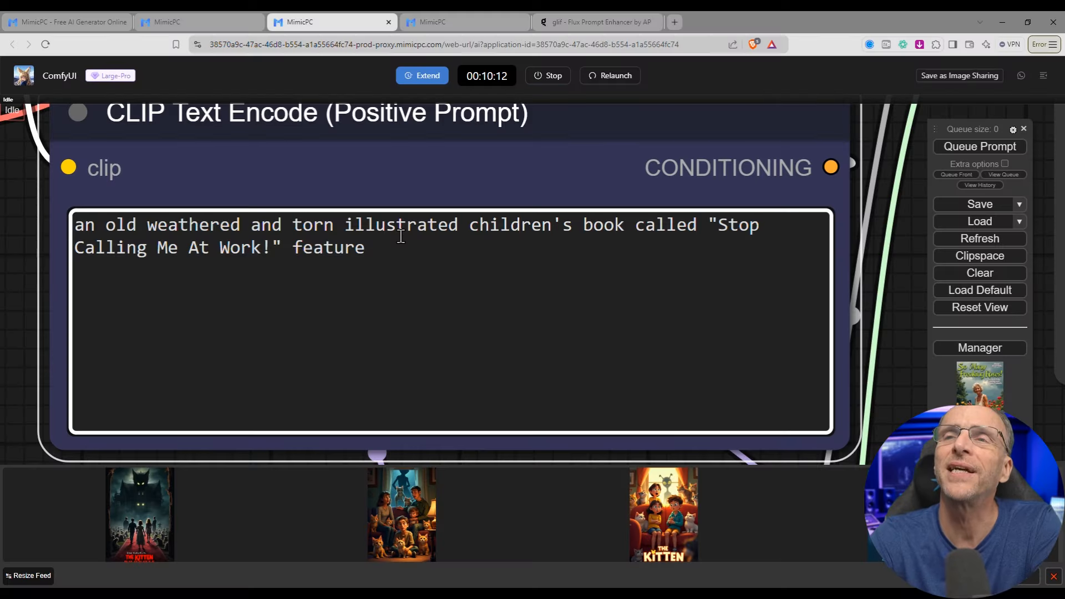
pyautogui.press('BackSpace')
pyautogui.write('ing two')
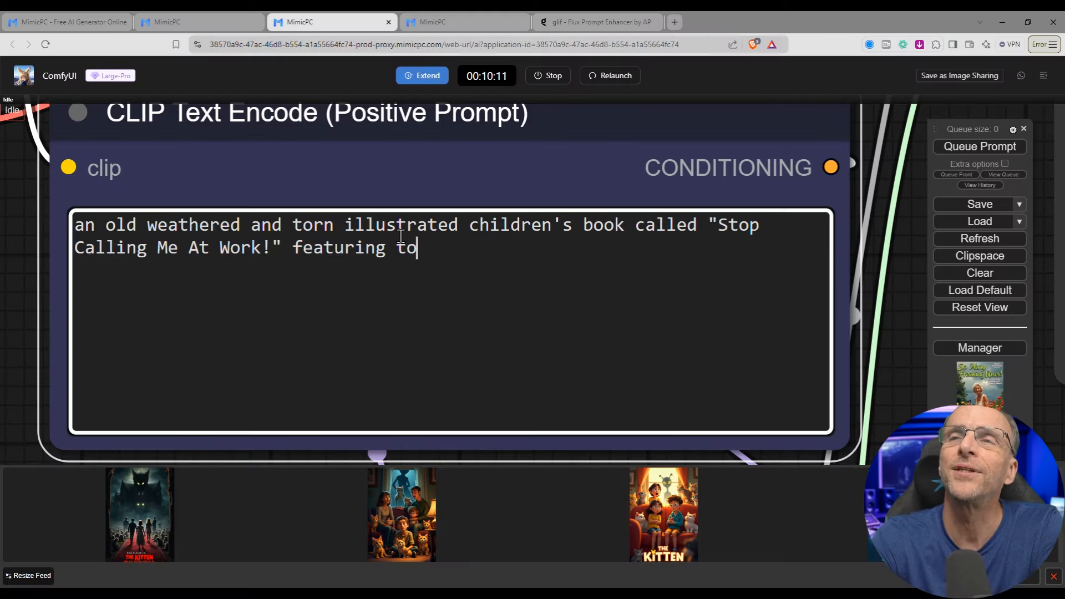
pyautogui.press('BackSpace')
pyautogui.write('wo kids on anti')
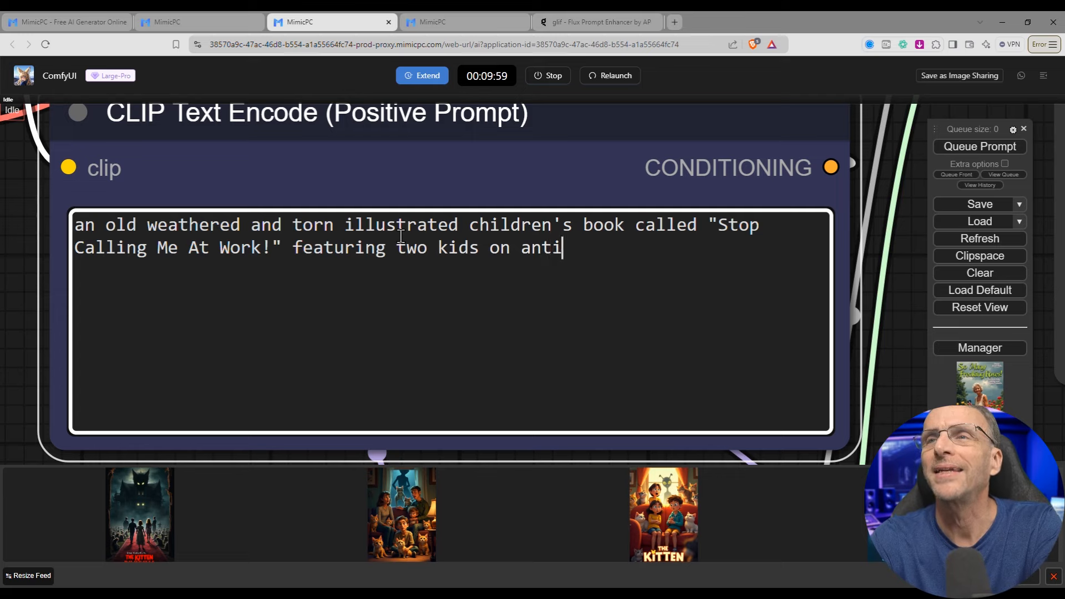
pyautogui.write('que toy phones')
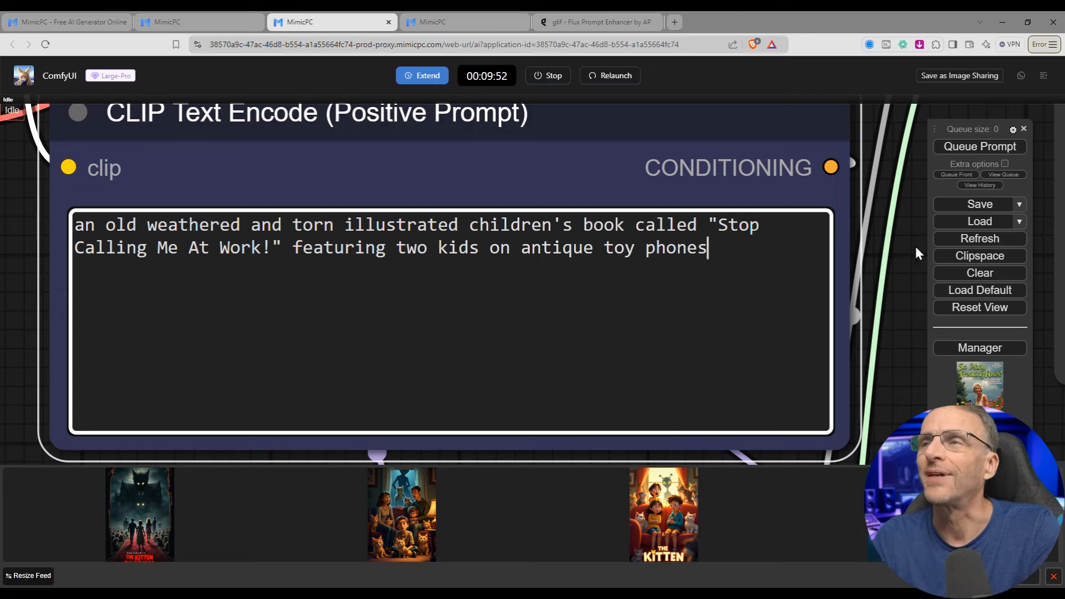
# - Generate the children's book cover and inspect its lettering and worn edges in the SamplerCustomAdvanced preview while it renders
pyautogui.click(980, 148)
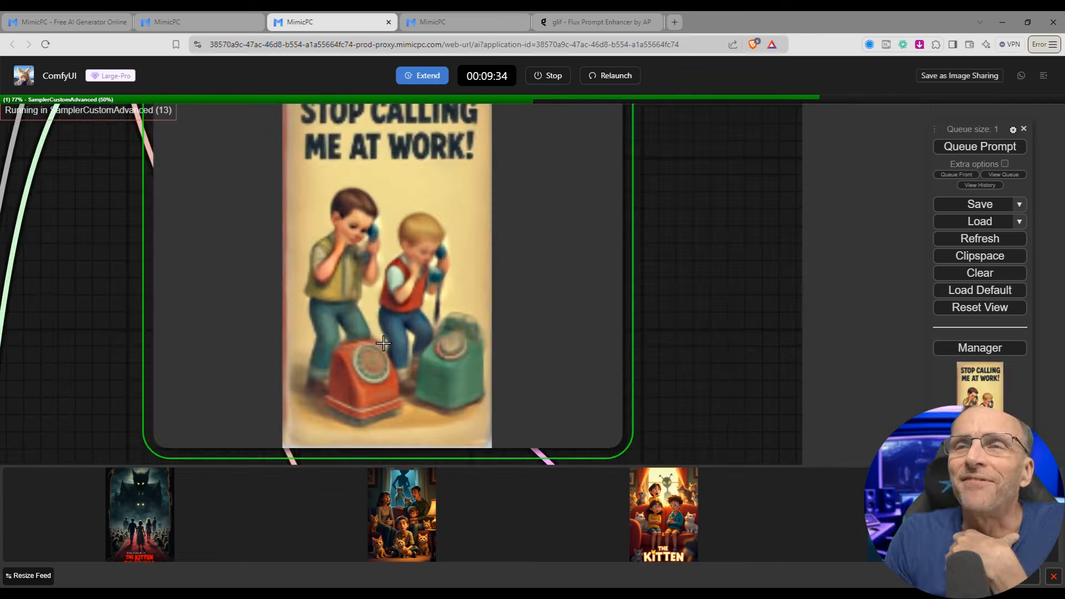
pyautogui.scroll(-8, 359, 232)
pyautogui.scroll(7, 450, 172)
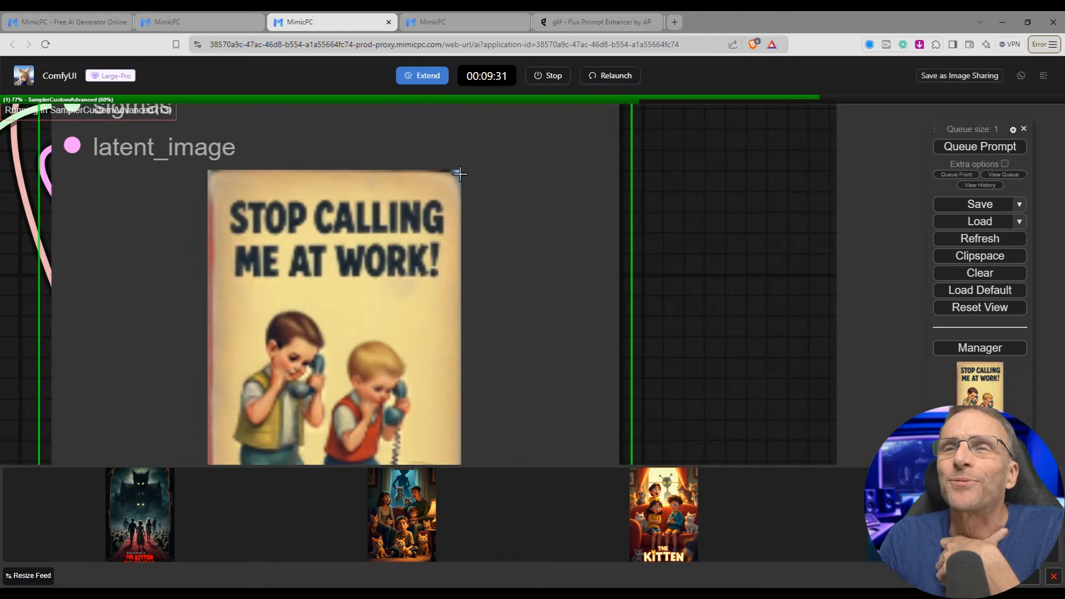
pyautogui.scroll(-9, 457, 176)
pyautogui.scroll(2, 451, 180)
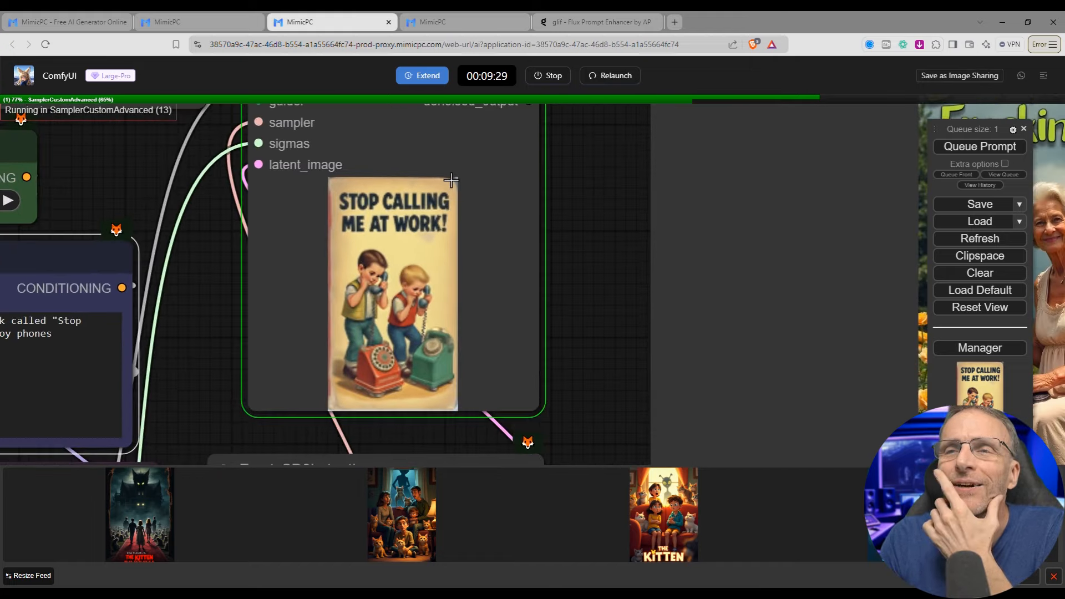
pyautogui.scroll(-2, 451, 180)
pyautogui.scroll(4, 451, 180)
pyautogui.scroll(-6, 457, 319)
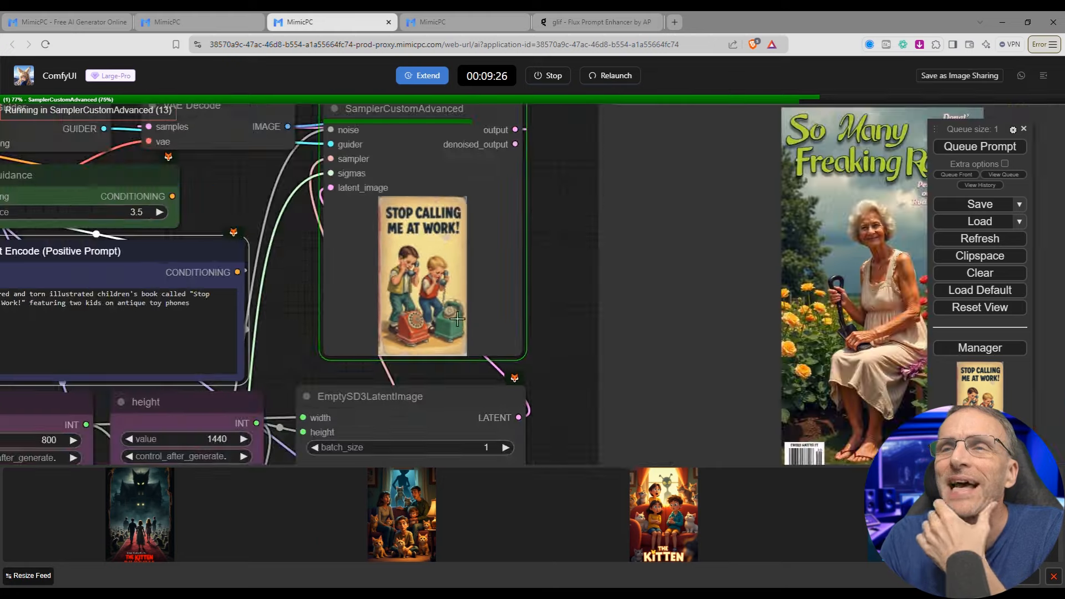
pyautogui.scroll(4, 438, 261)
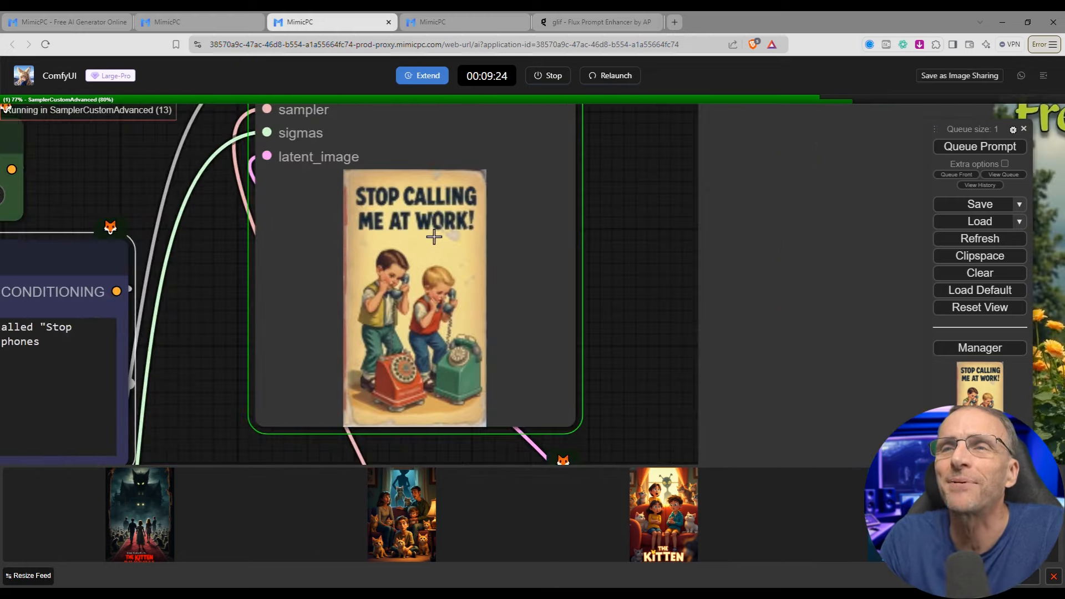
pyautogui.scroll(-9, 388, 233)
# - Insert a "by" line with the author's joke name and a comma after the book title in the positive prompt
pyautogui.scroll(8, 408, 269)
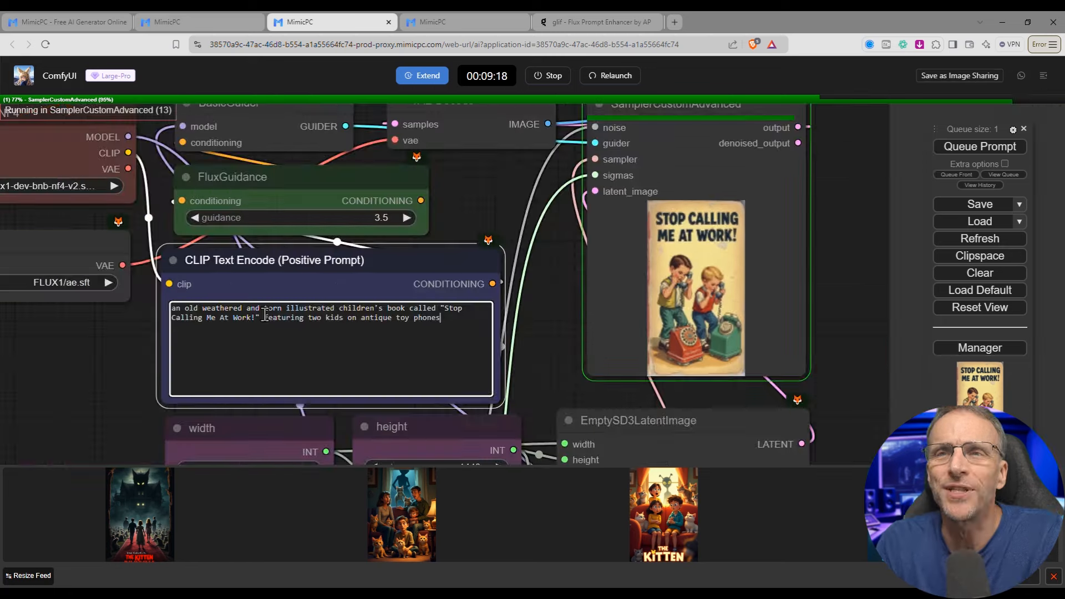
pyautogui.tripleClick(290, 361)
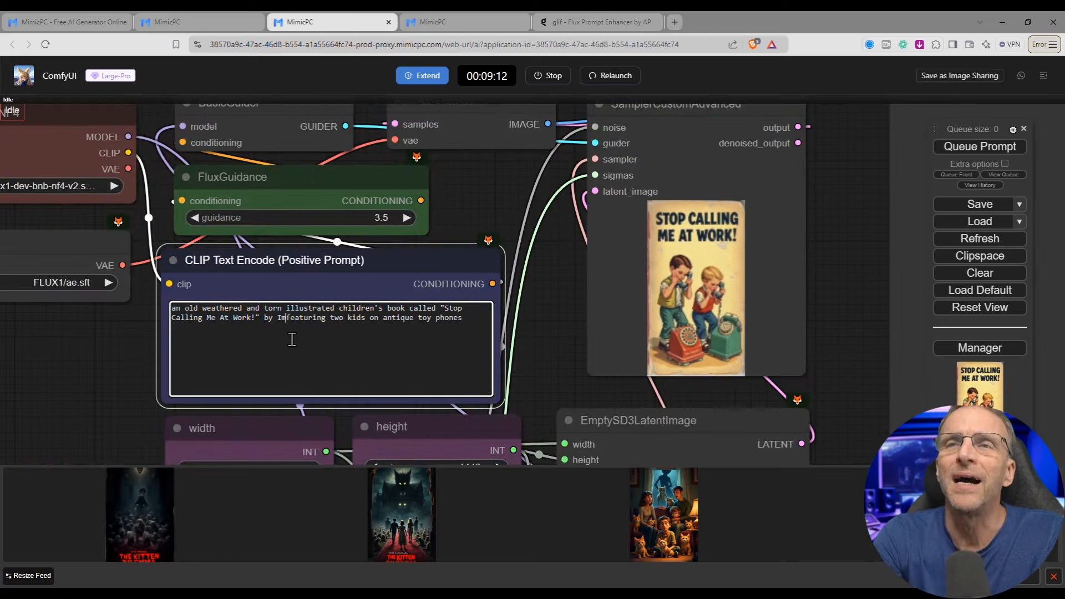
pyautogui.write('a Notkidd')
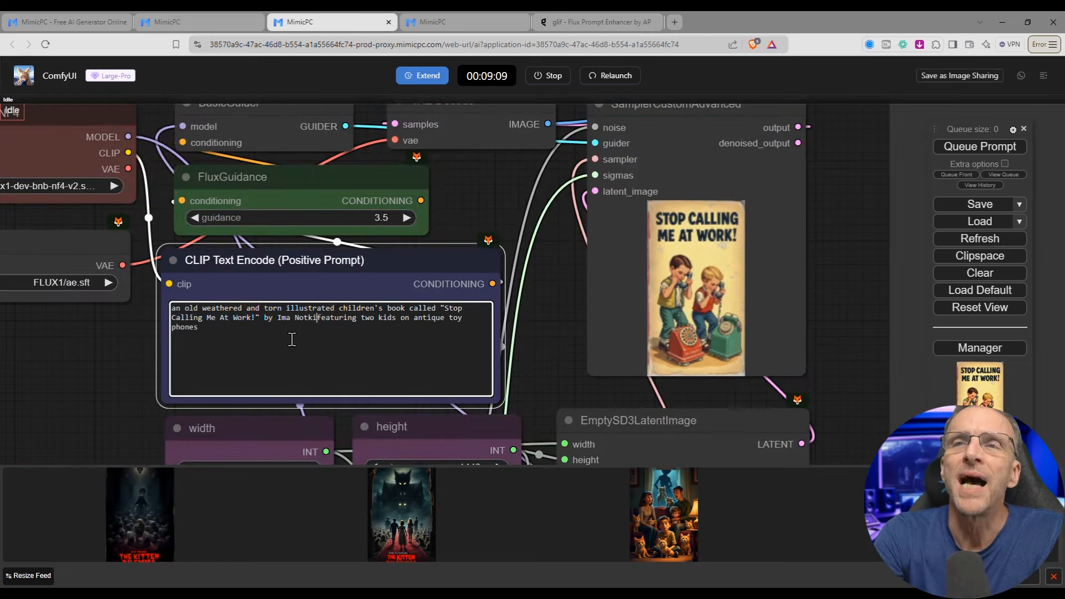
pyautogui.write('en,')
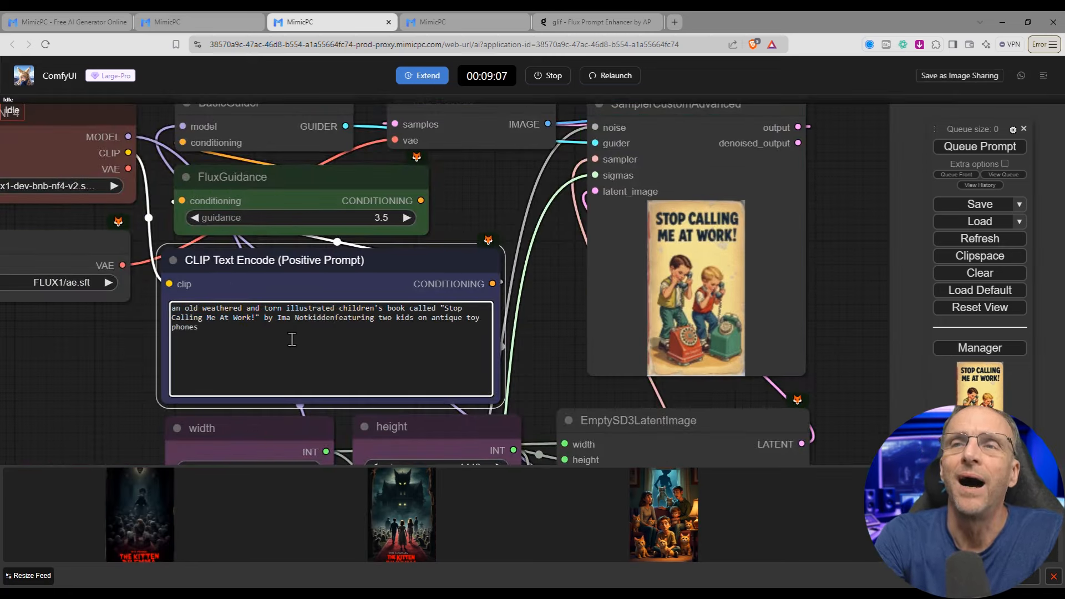
pyautogui.click(383, 370)
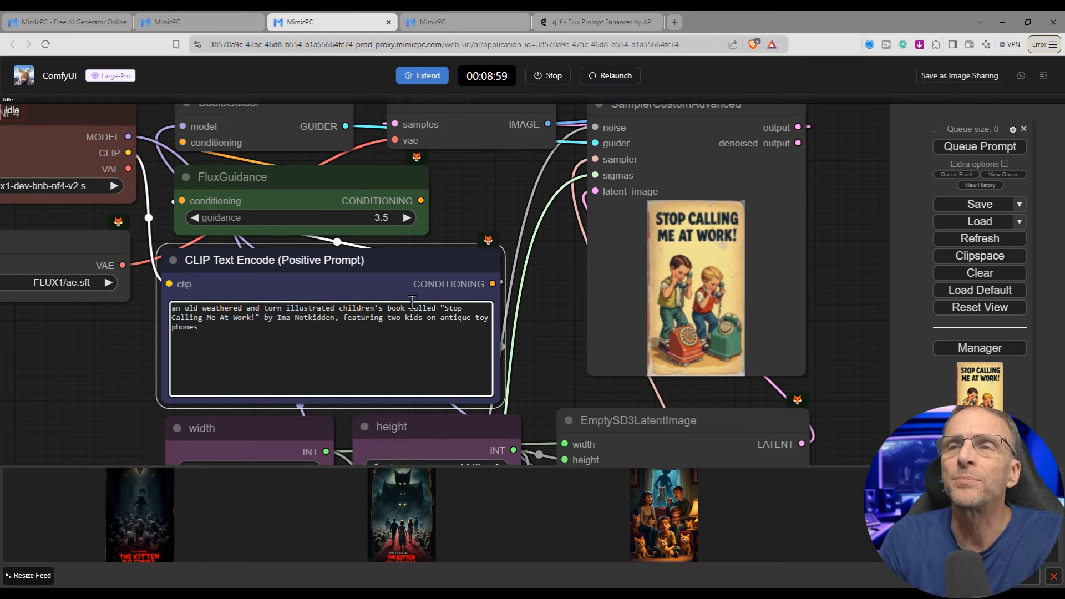
# - Insert "sitting on a nightstand next to a candle," between "book" and "called" in the positive prompt
pyautogui.click(412, 302)
pyautogui.write('sitting on a be')
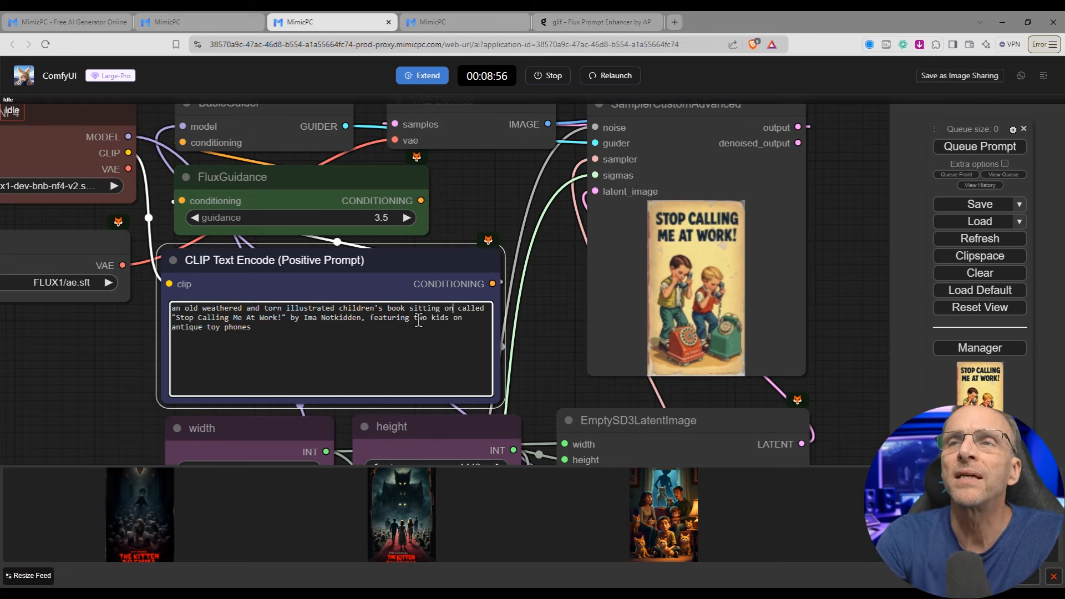
pyautogui.write('dside')
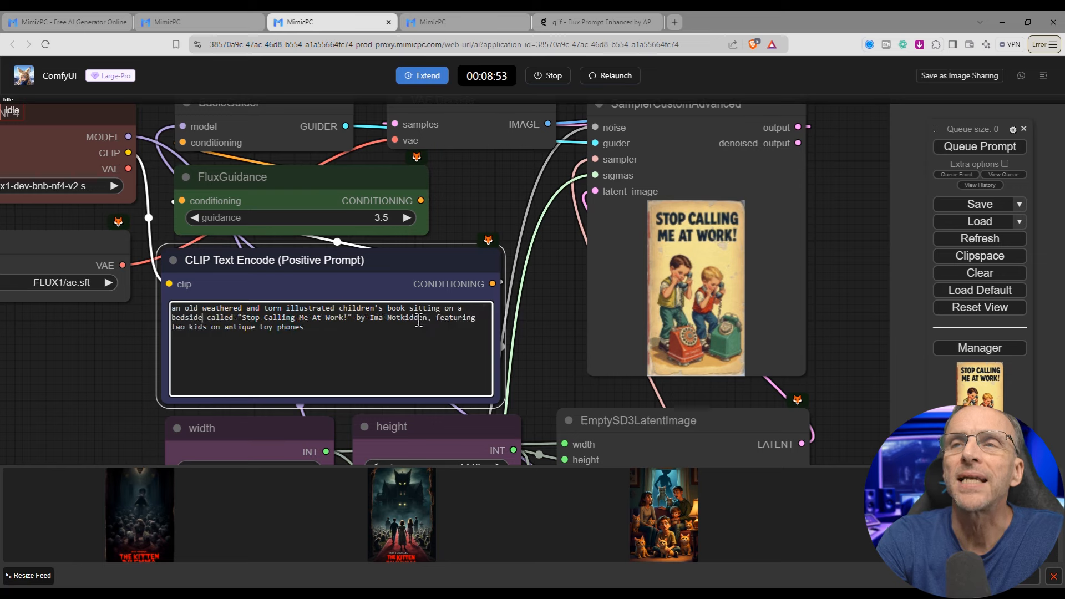
pyautogui.press('BackSpace')
pyautogui.press('BackSpace')
pyautogui.press('BackSpace')
pyautogui.press('BackSpace')
pyautogui.press('BackSpace')
pyautogui.press('BackSpace')
pyautogui.press('BackSpace')
pyautogui.press('BackSpace')
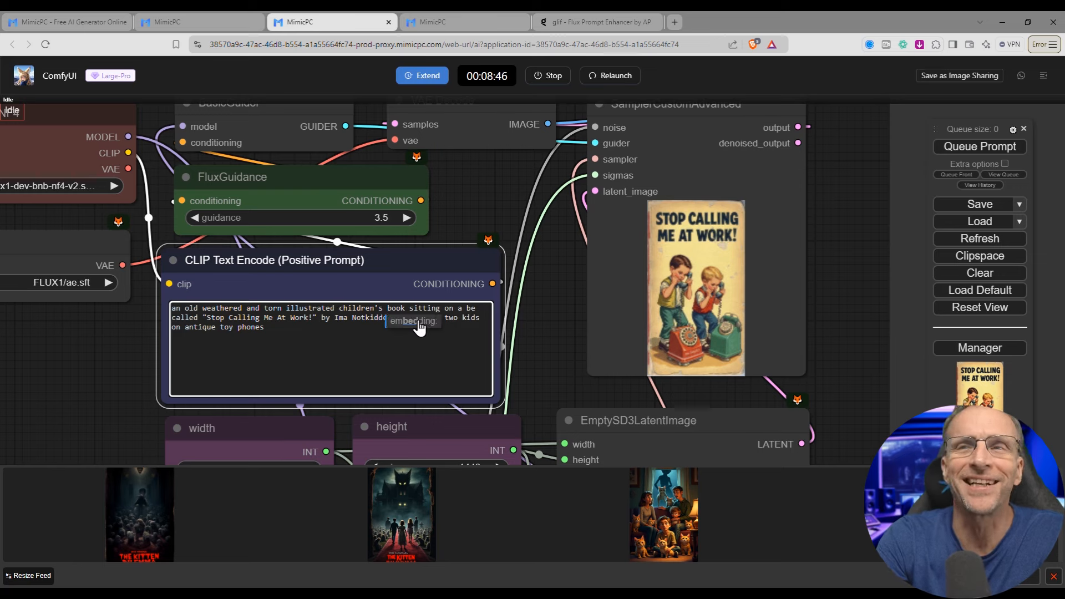
pyautogui.write('night')
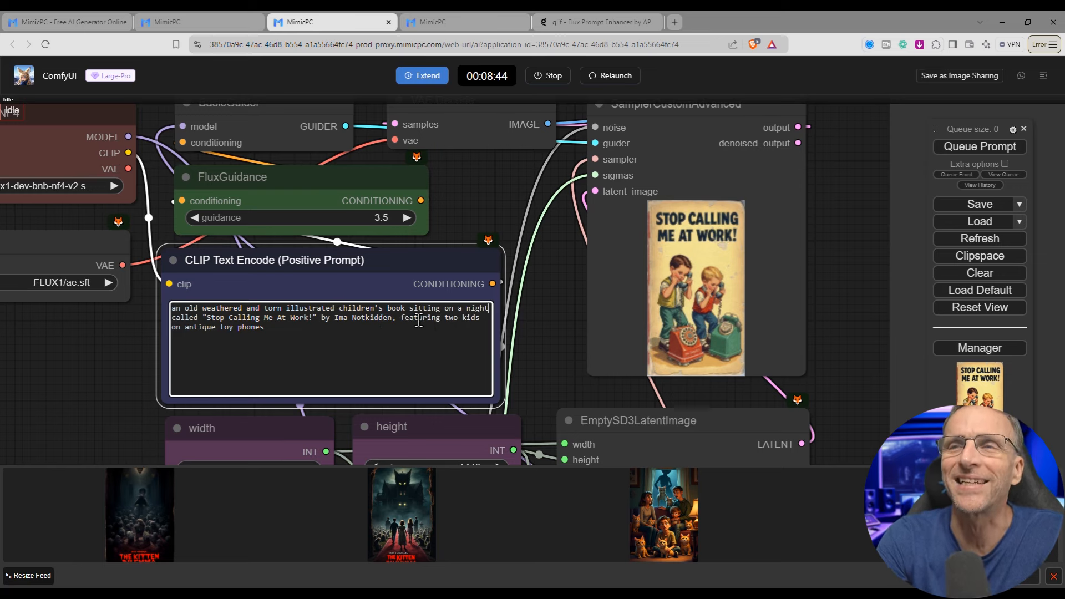
pyautogui.write('stand next to a candle,')
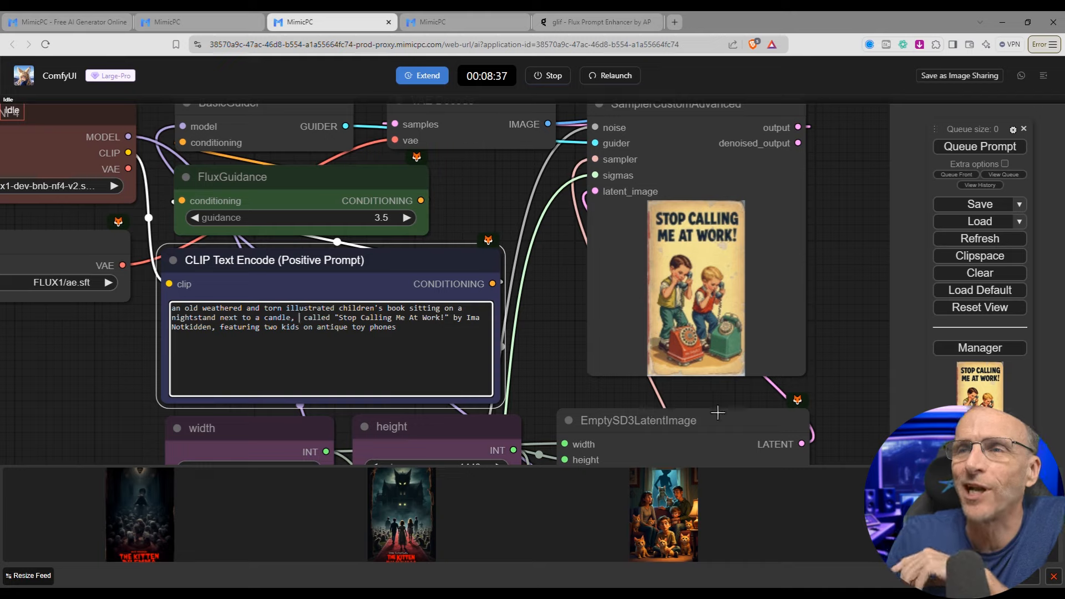
# - Generate the nightstand book image, compare its preview with the previous cover, and close the enlarged view of the finished image
pyautogui.click(961, 147)
pyautogui.scroll(10, 507, 310)
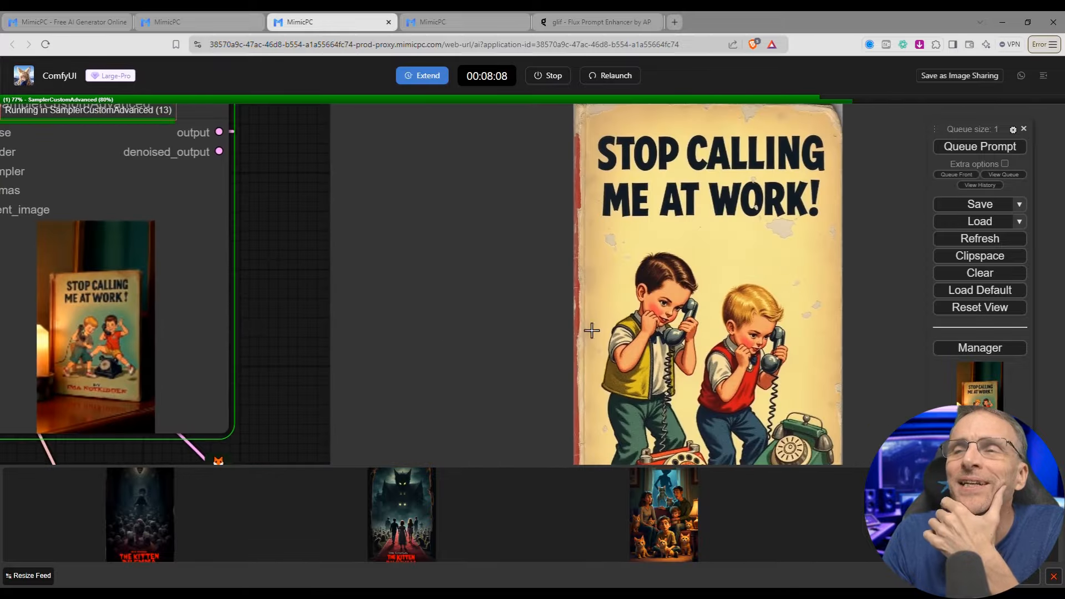
pyautogui.scroll(-6, 591, 331)
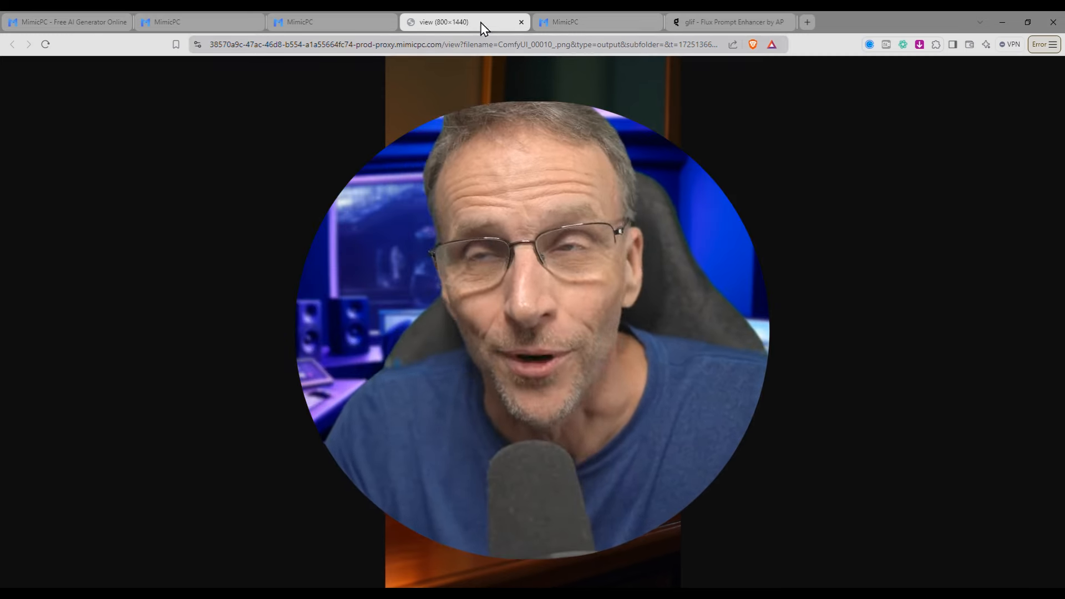
pyautogui.middleClick(480, 22)
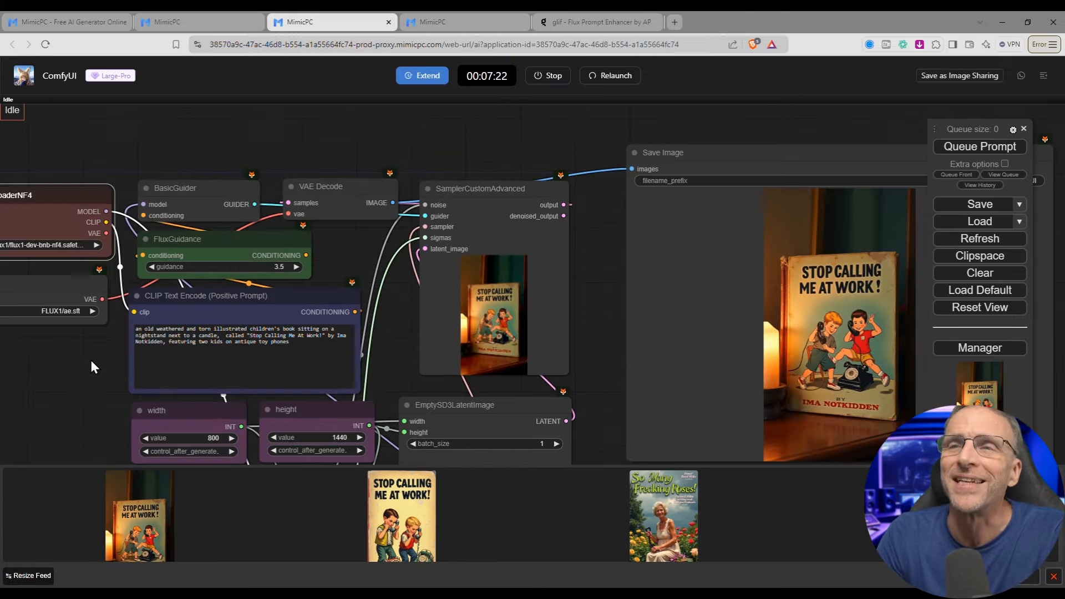
# - Generate the nightstand book image again and inspect its title and author lettering in the SamplerCustomAdvanced preview while it renders
pyautogui.click(960, 149)
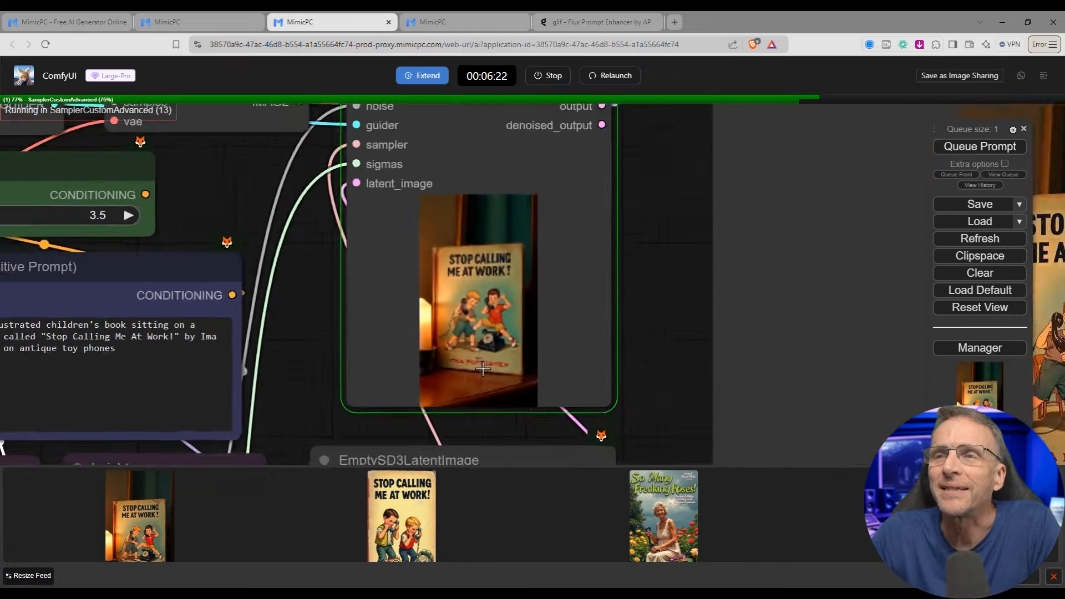
pyautogui.scroll(2, 479, 354)
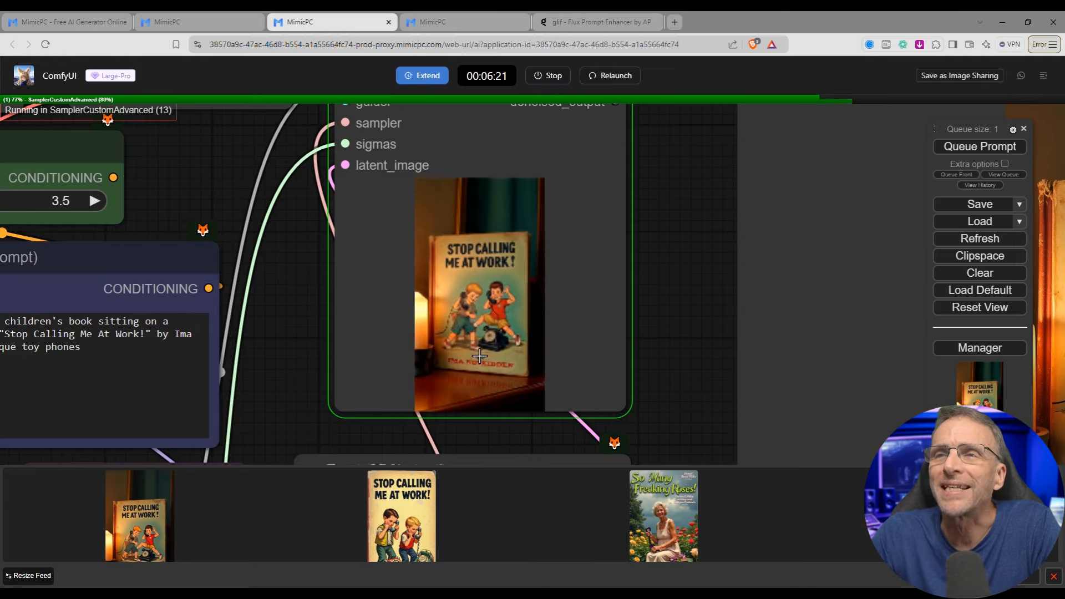
pyautogui.scroll(-6, 480, 354)
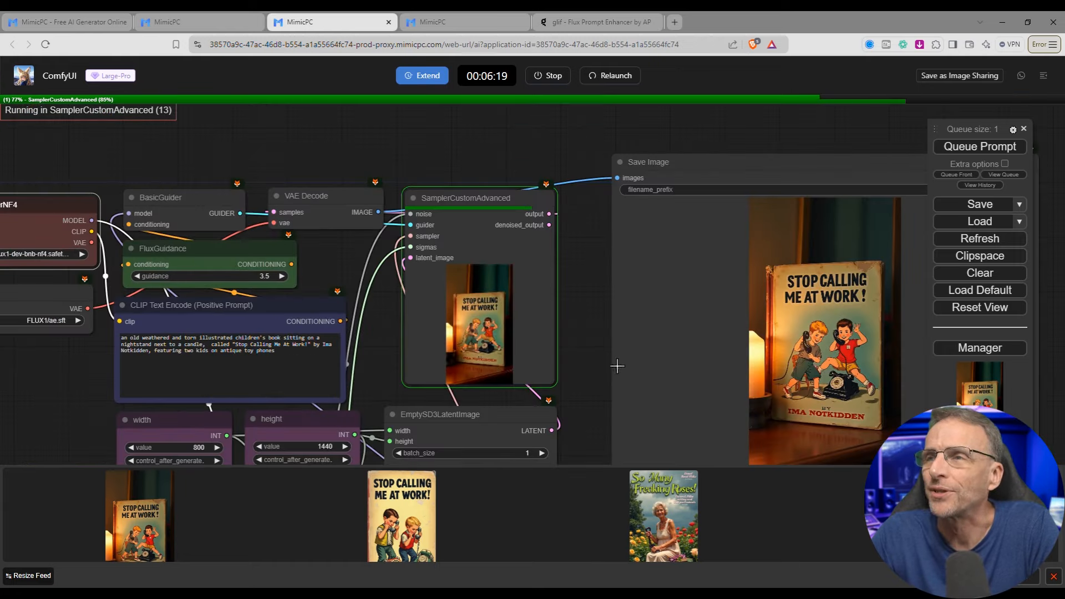
pyautogui.scroll(6, 477, 349)
pyautogui.scroll(-6, 476, 348)
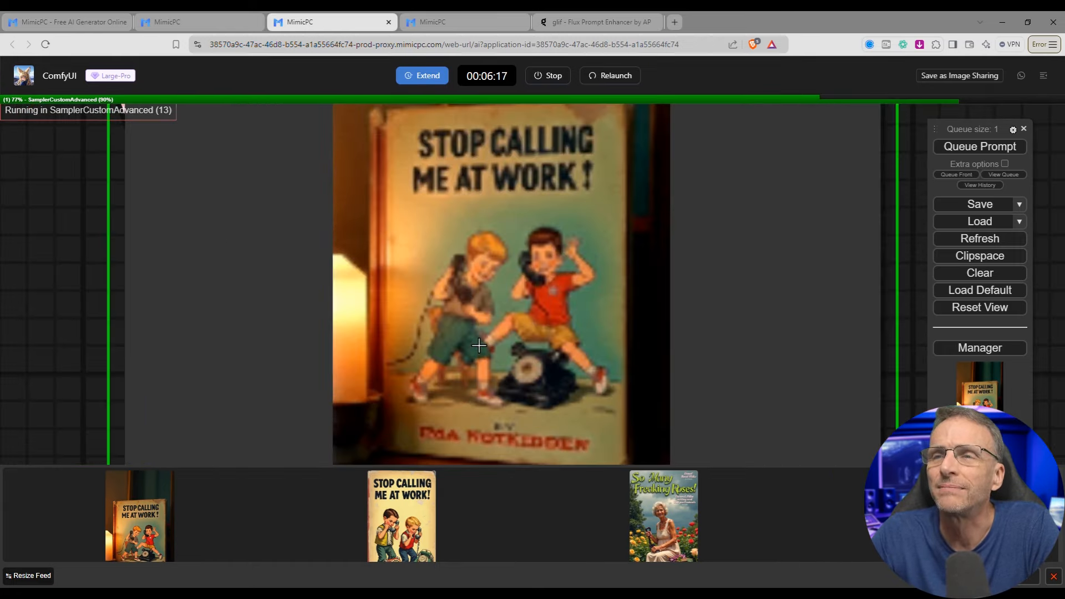
pyautogui.moveTo(337, 370); pyautogui.dragTo(891, 306)
pyautogui.scroll(-5, 321, 375)
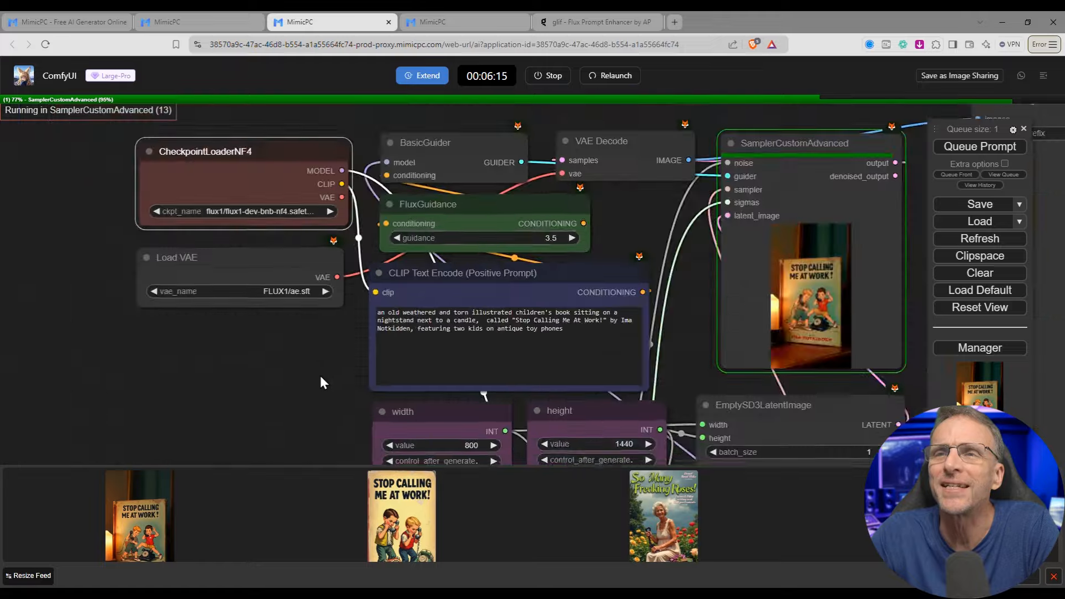
pyautogui.scroll(4, 315, 346)
pyautogui.scroll(-4, 249, 327)
pyautogui.scroll(2, 250, 330)
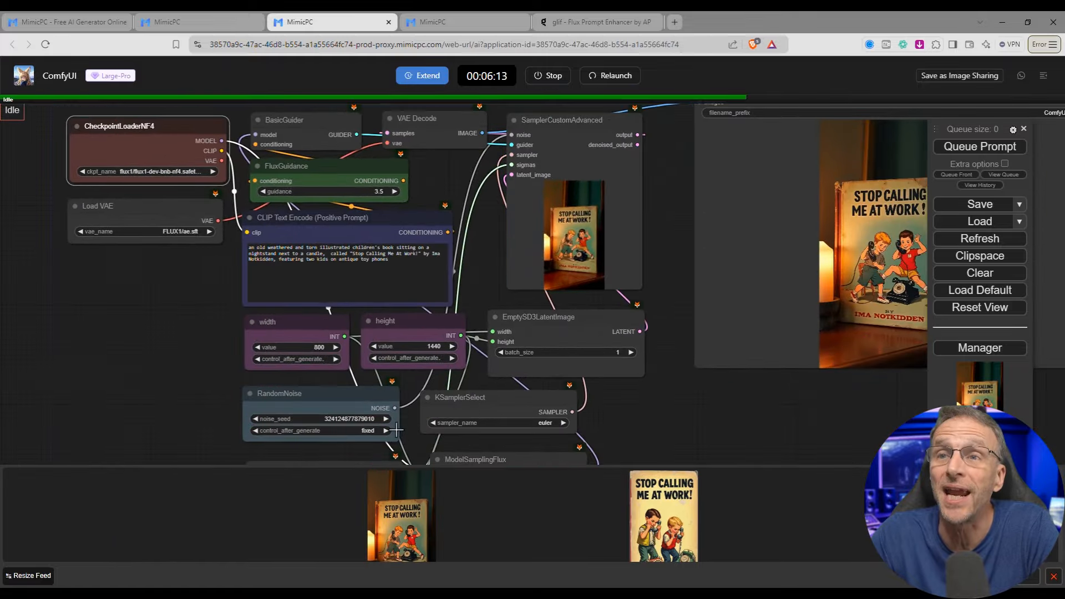
# - Set the RandomNoise node's control_after_generate to randomize, and inspect the finished nightstand book image in the Save Image node and enlarged
pyautogui.click(383, 431)
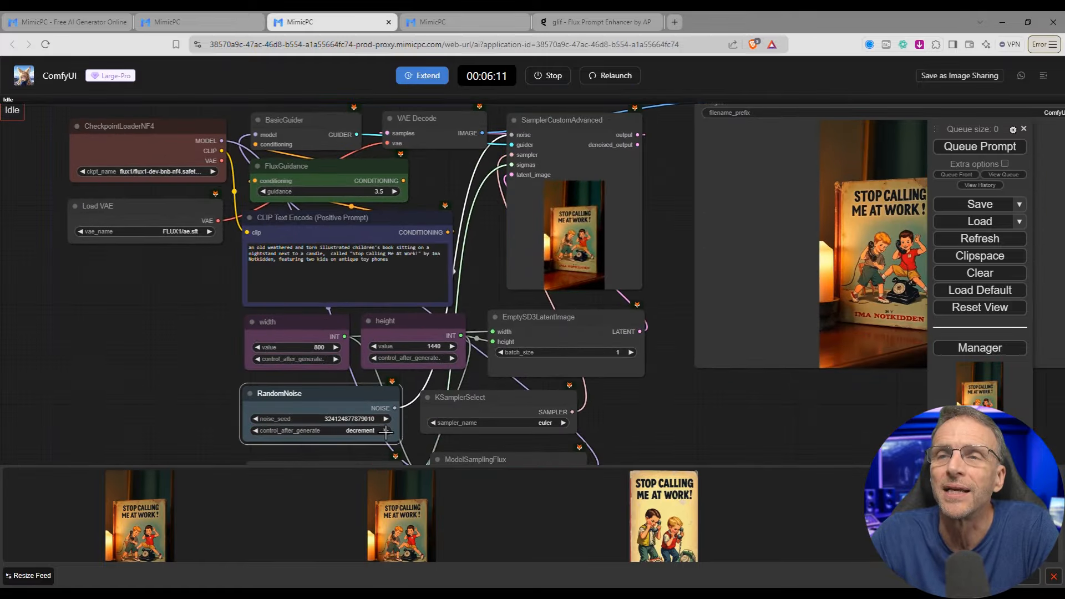
pyautogui.scroll(-6, 737, 343)
pyautogui.moveTo(776, 370); pyautogui.dragTo(388, 371)
pyautogui.scroll(17, 455, 299)
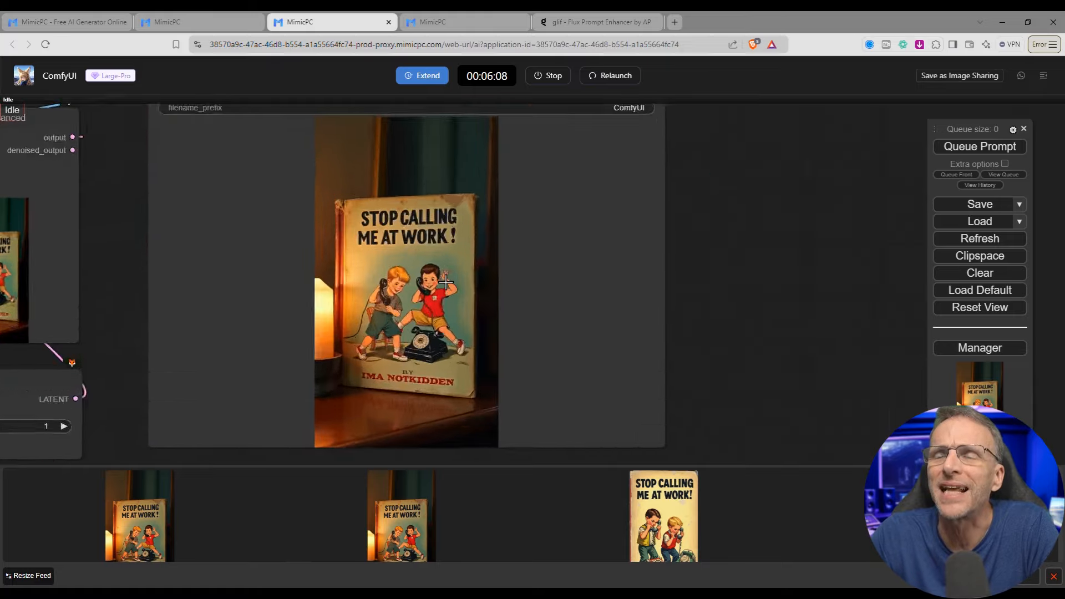
pyautogui.scroll(-9, 446, 283)
pyautogui.click(171, 497)
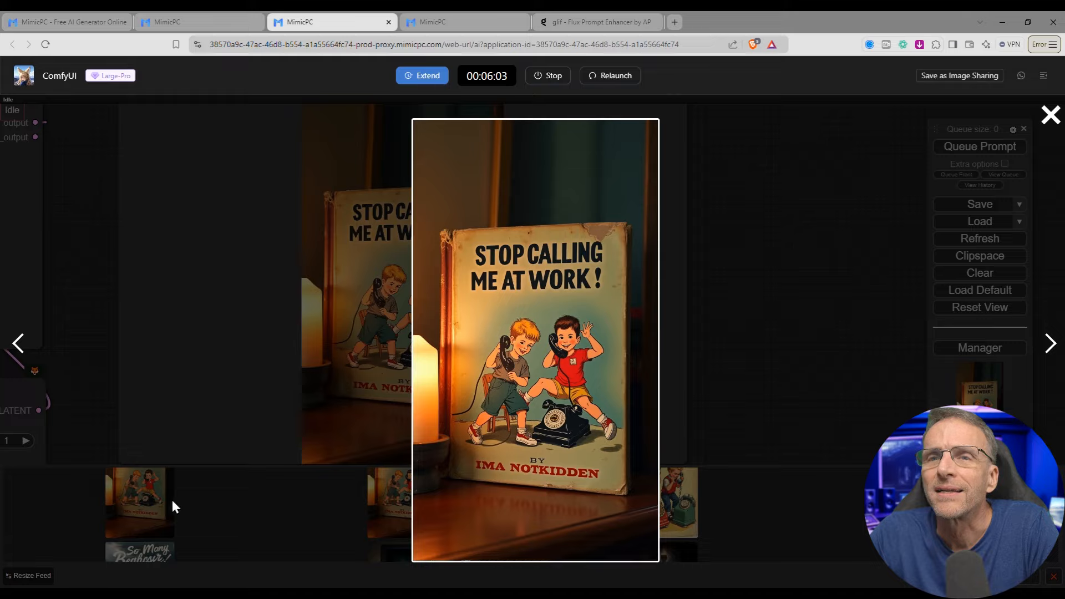
pyautogui.click(152, 498)
pyautogui.click(152, 498)
pyautogui.click(235, 349)
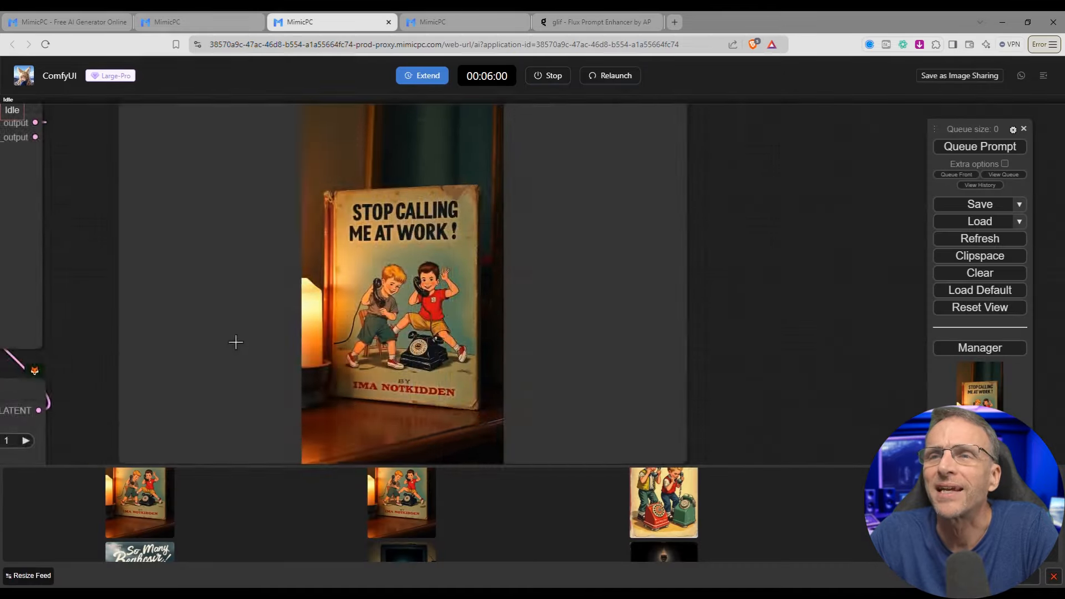
# - Generate another nightstand book image with the randomized seed and inspect it in the sampler preview and the Save Image node
pyautogui.scroll(-9, 355, 404)
pyautogui.moveTo(354, 404); pyautogui.dragTo(659, 353)
pyautogui.scroll(12, 224, 267)
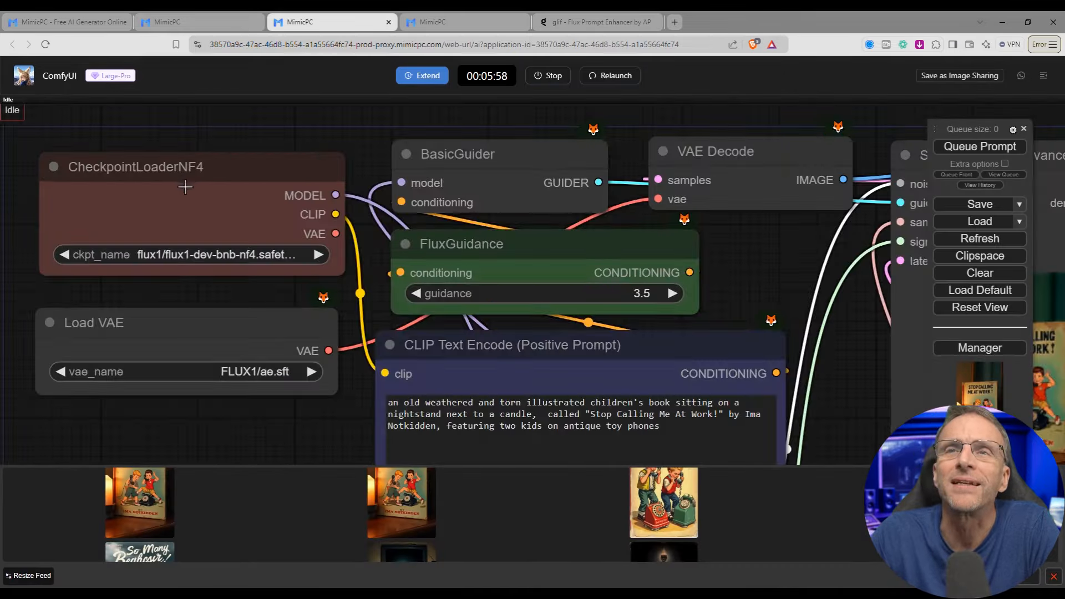
pyautogui.scroll(-12, 219, 261)
pyautogui.moveTo(255, 344); pyautogui.dragTo(158, 283)
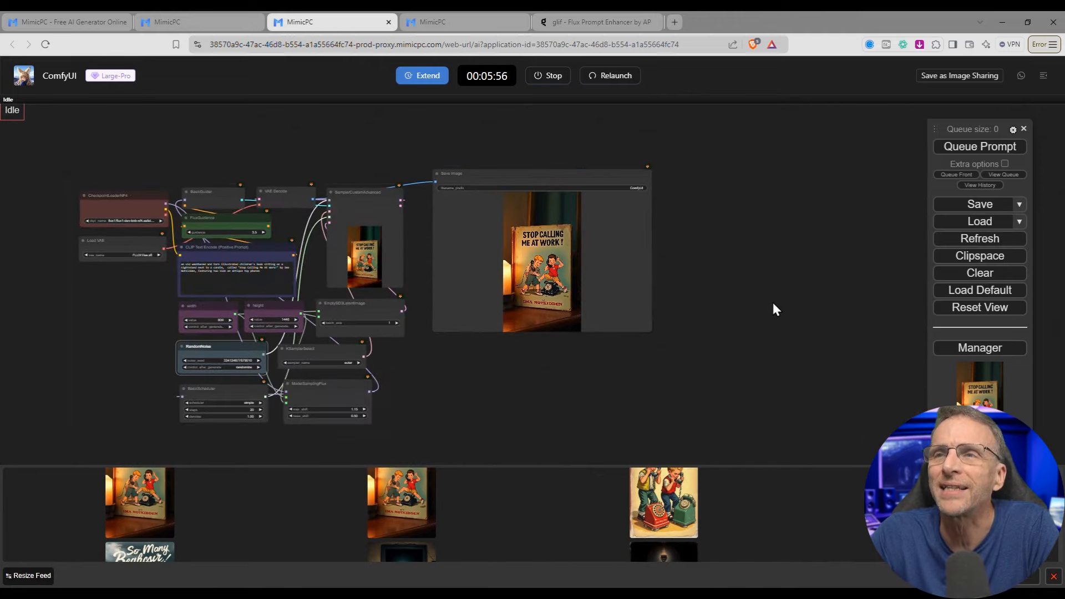
pyautogui.click(987, 148)
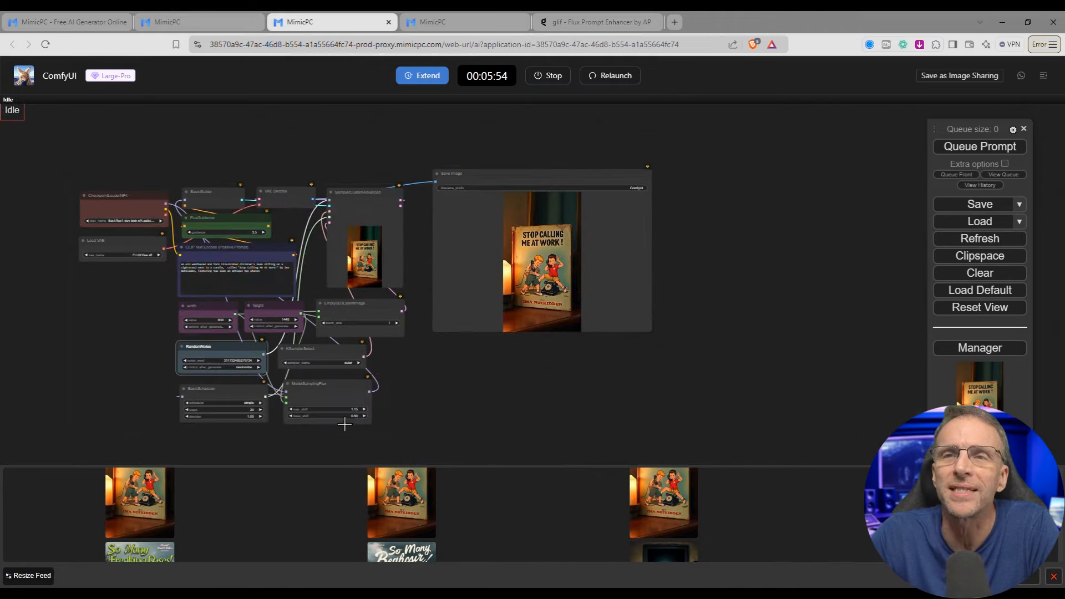
pyautogui.scroll(5, 558, 405)
pyautogui.scroll(7, 577, 324)
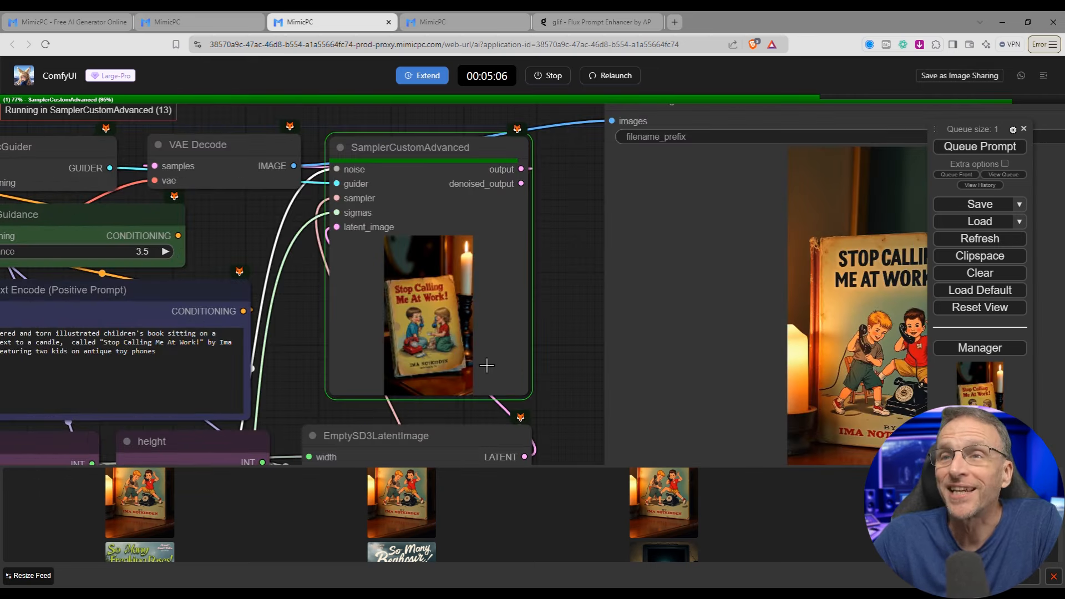
pyautogui.moveTo(581, 370); pyautogui.dragTo(494, 345)
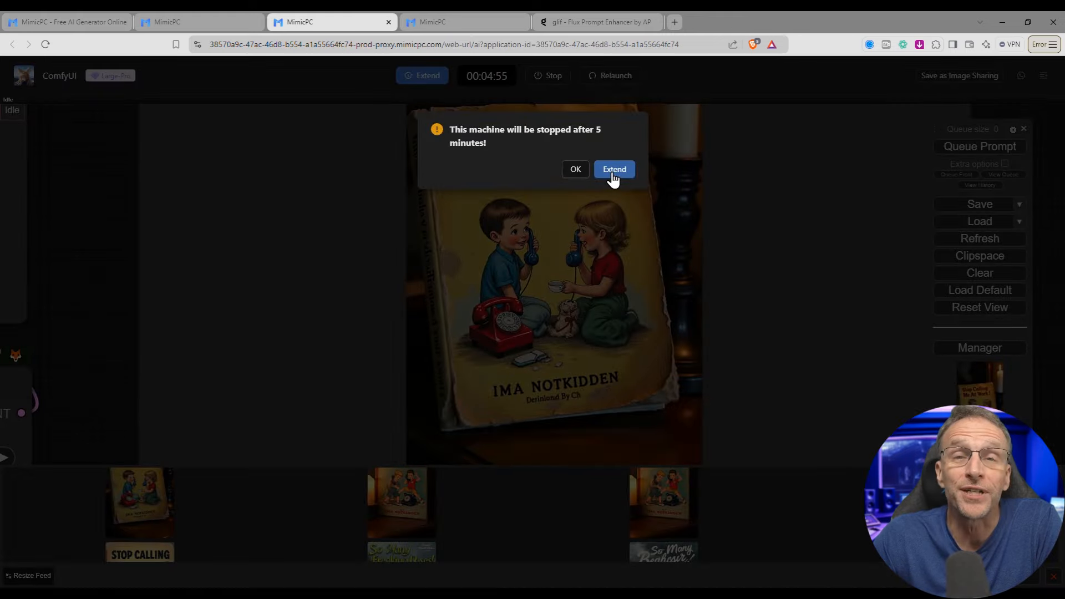
# - Extend the machine's mission time by 20 minutes
pyautogui.click(612, 170)
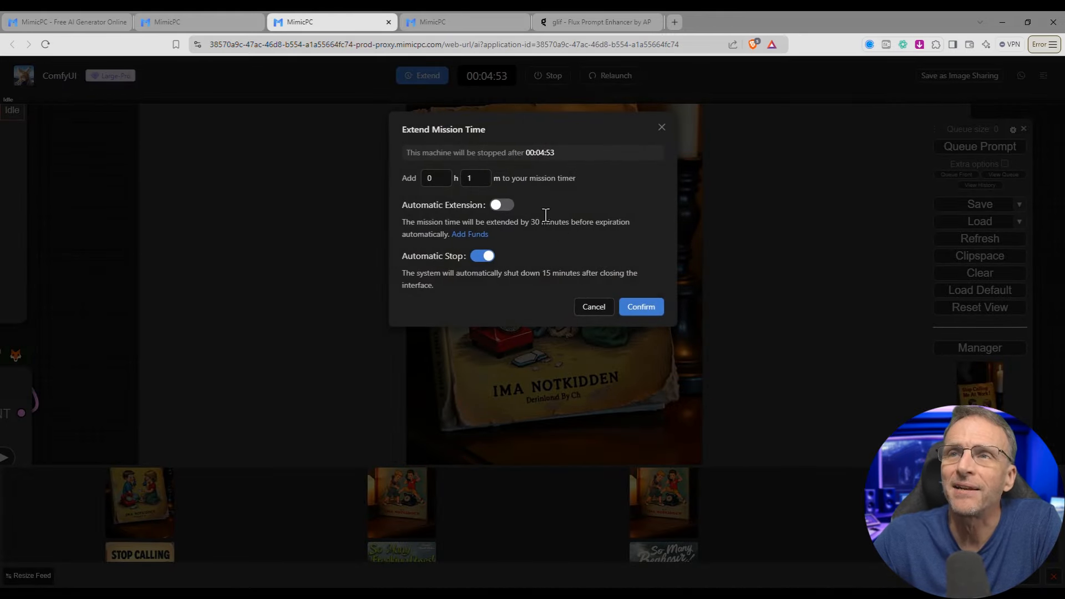
pyautogui.write('20')
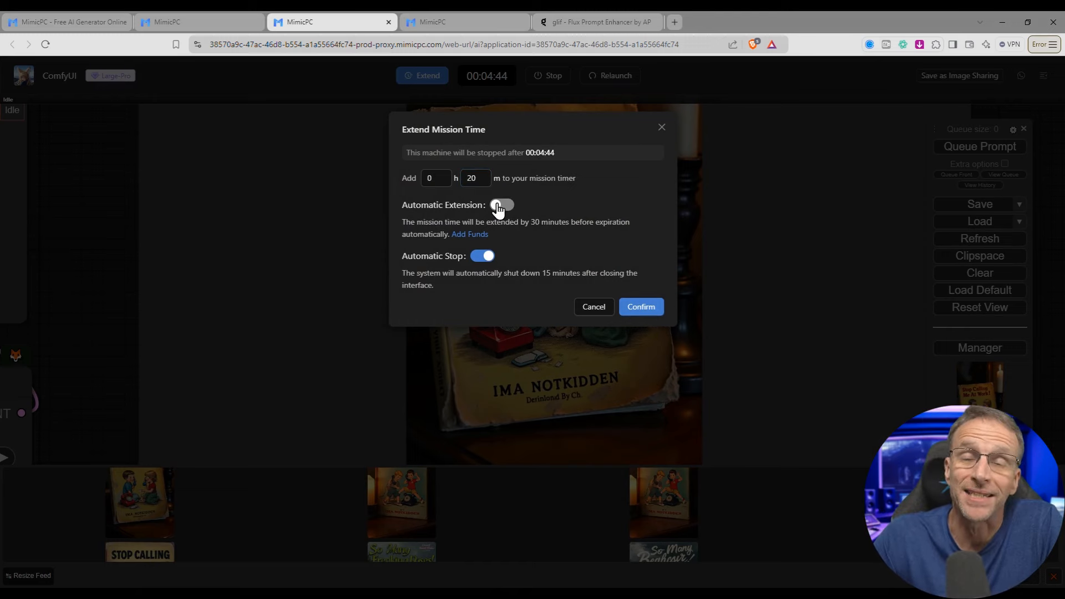
pyautogui.click(642, 308)
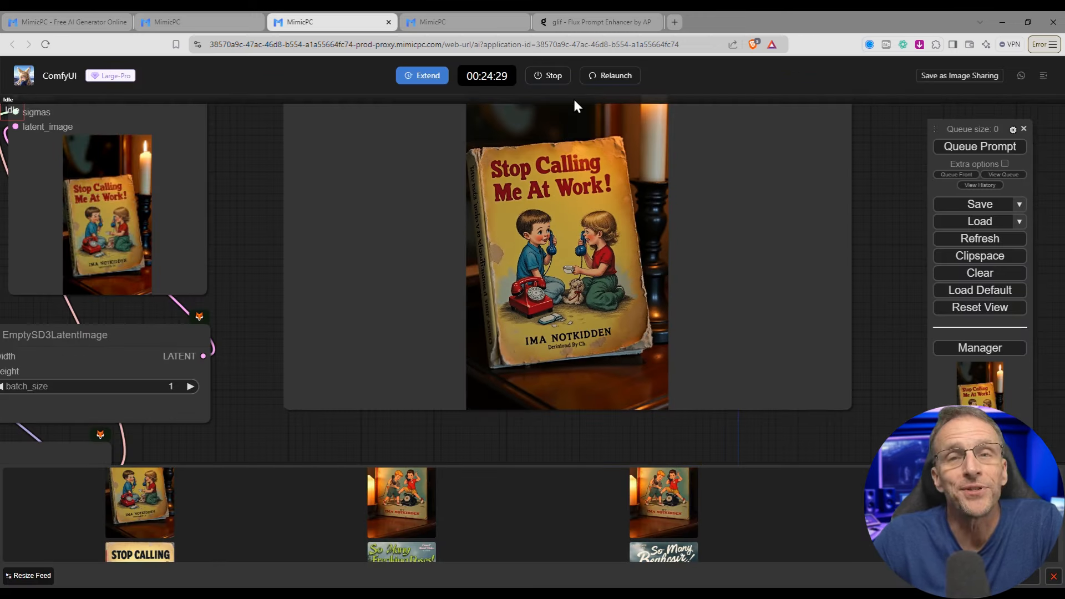
# - Close the ComfyUI session and rename the second ComfyUI app in My Apps as Flux
pyautogui.hotkey('ctrl', 'w')
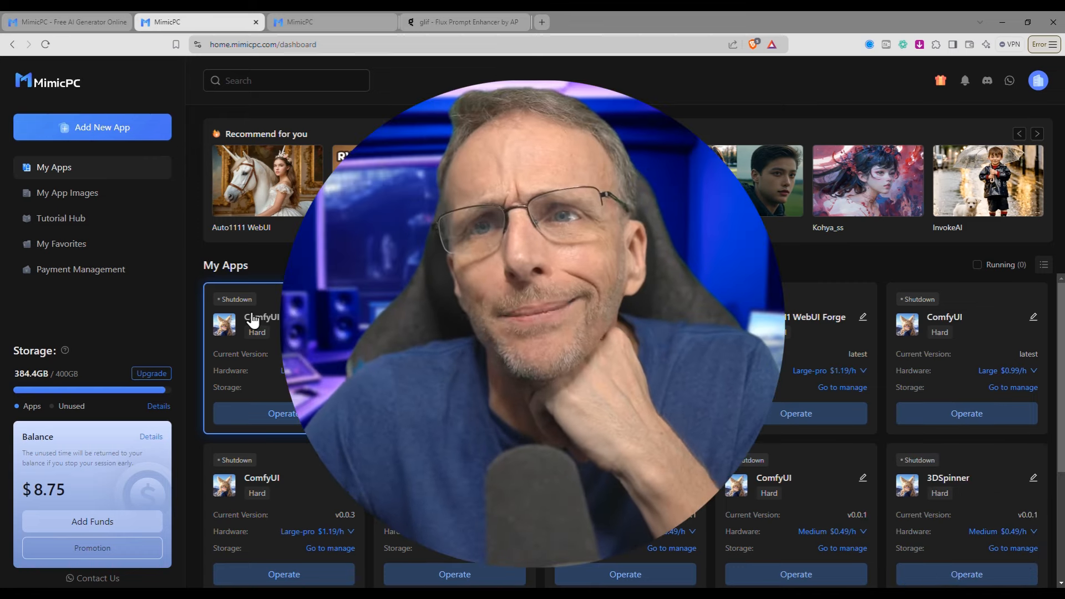
pyautogui.click(521, 317)
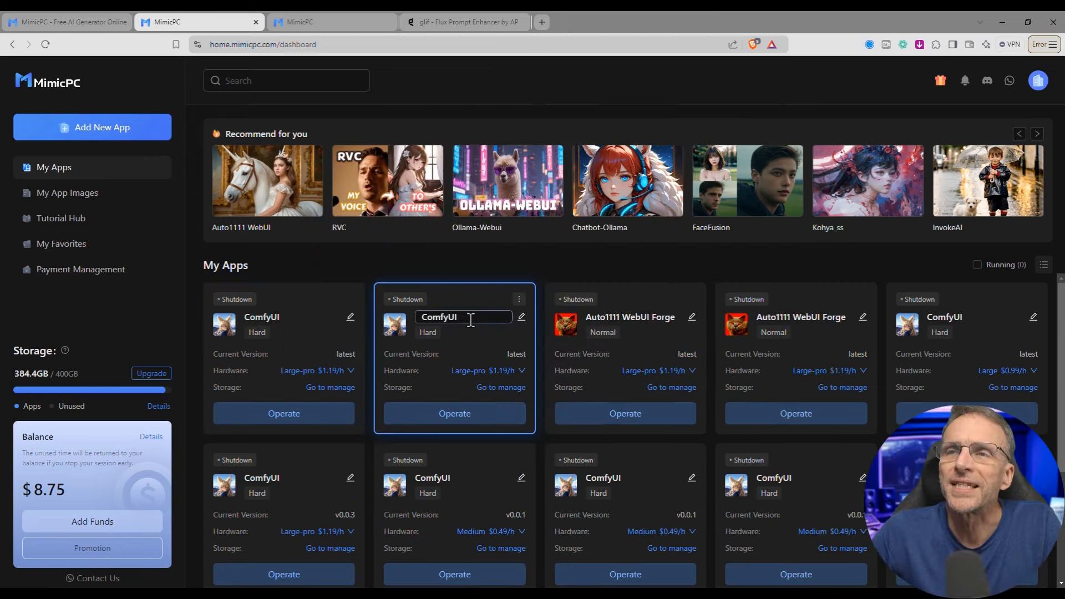
pyautogui.write('Flux')
pyautogui.press('Return')
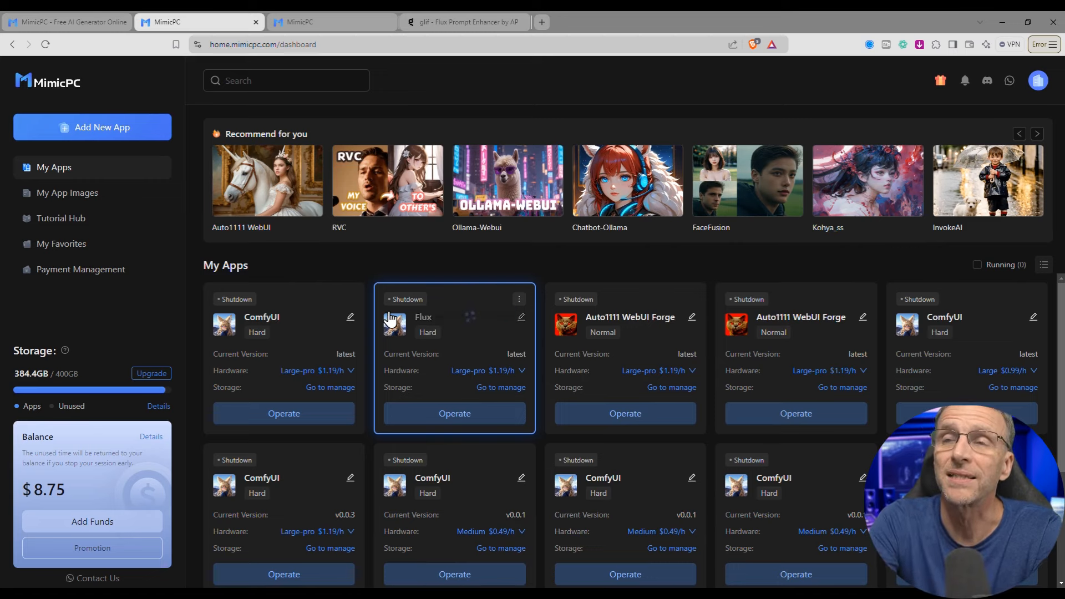
# - Rename the first Auto1111 WebUI Forge app as ForgeFlux
pyautogui.click(691, 317)
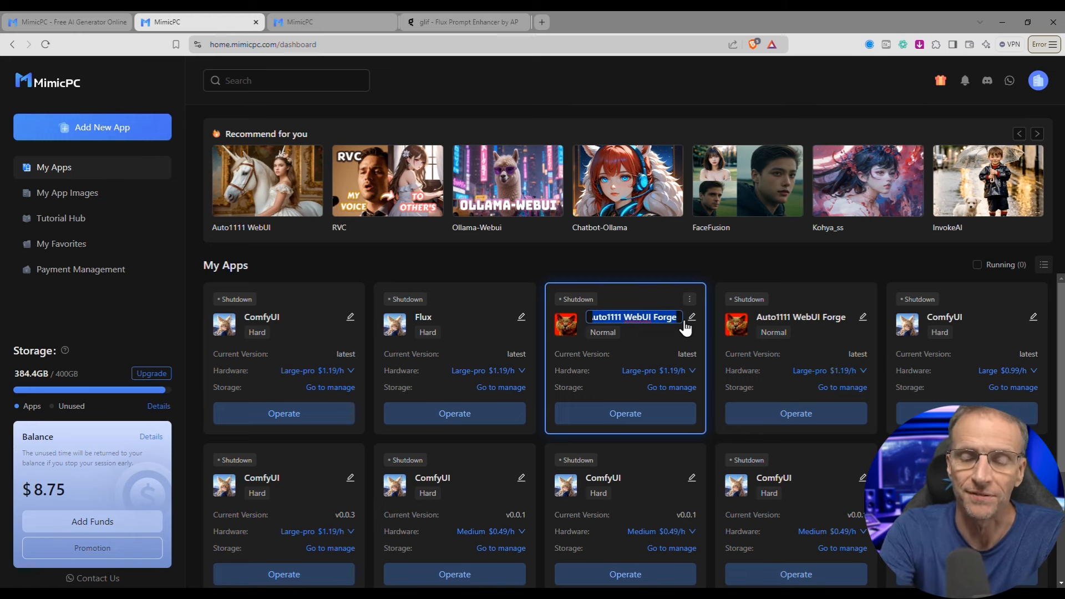
pyautogui.write('ForgeFlux')
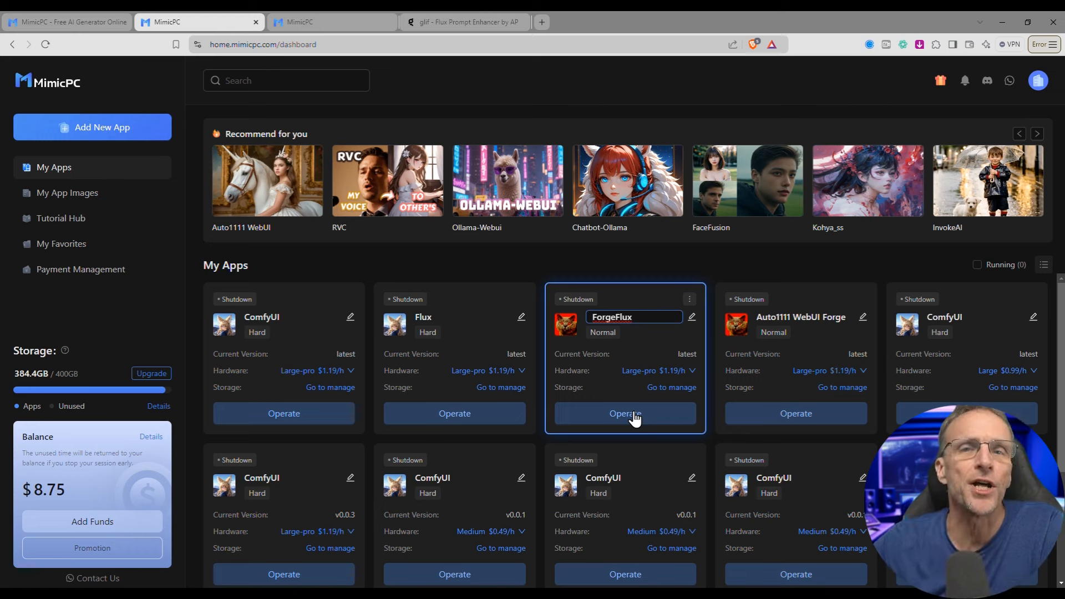
pyautogui.click(703, 320)
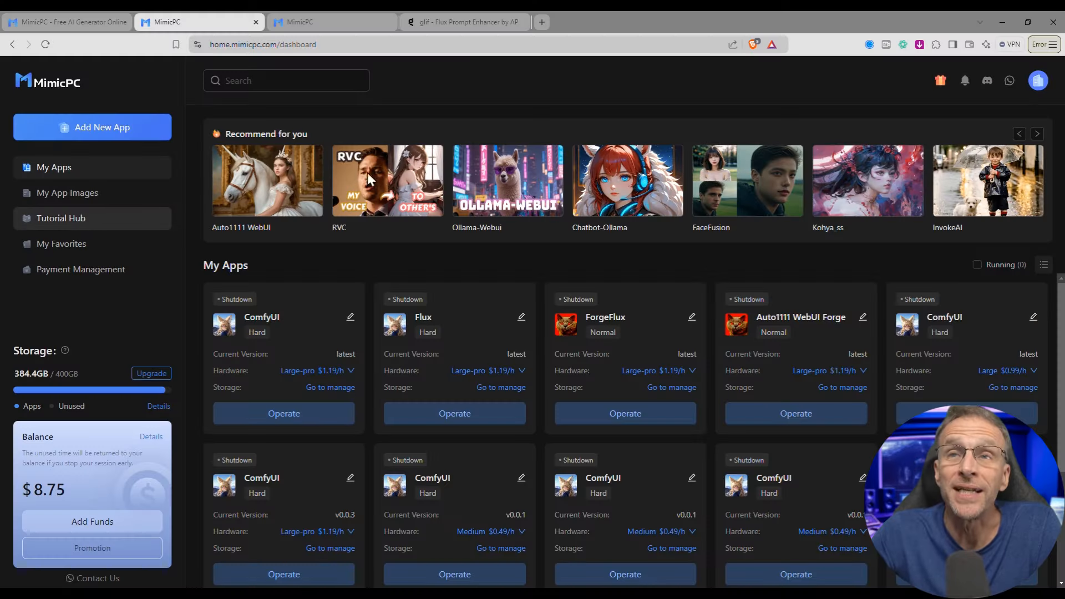
# - Browse the Tutorial Hub's guides and blog posts and return to the My Apps overview
pyautogui.moveTo(998, 180)
pyautogui.click(72, 218)
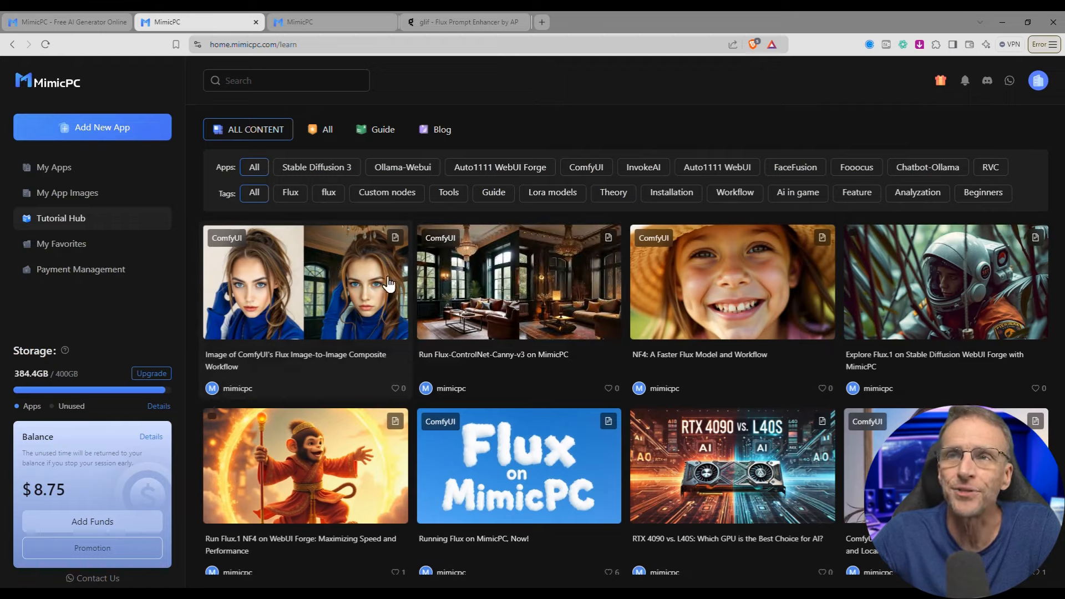
pyautogui.scroll(-2, 485, 377)
pyautogui.scroll(-2, 484, 377)
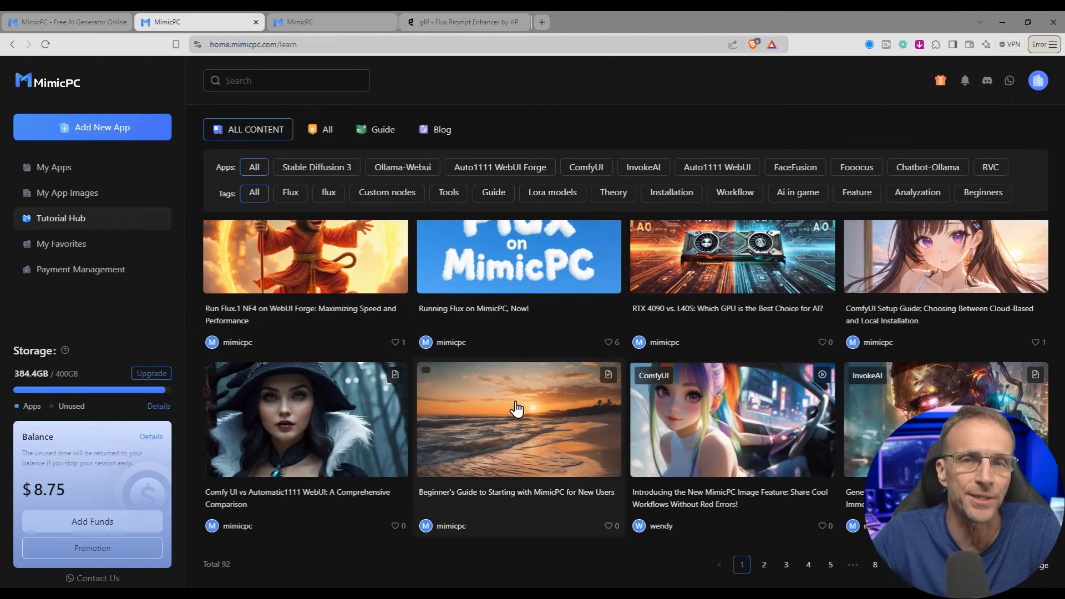
pyautogui.scroll(4, 516, 408)
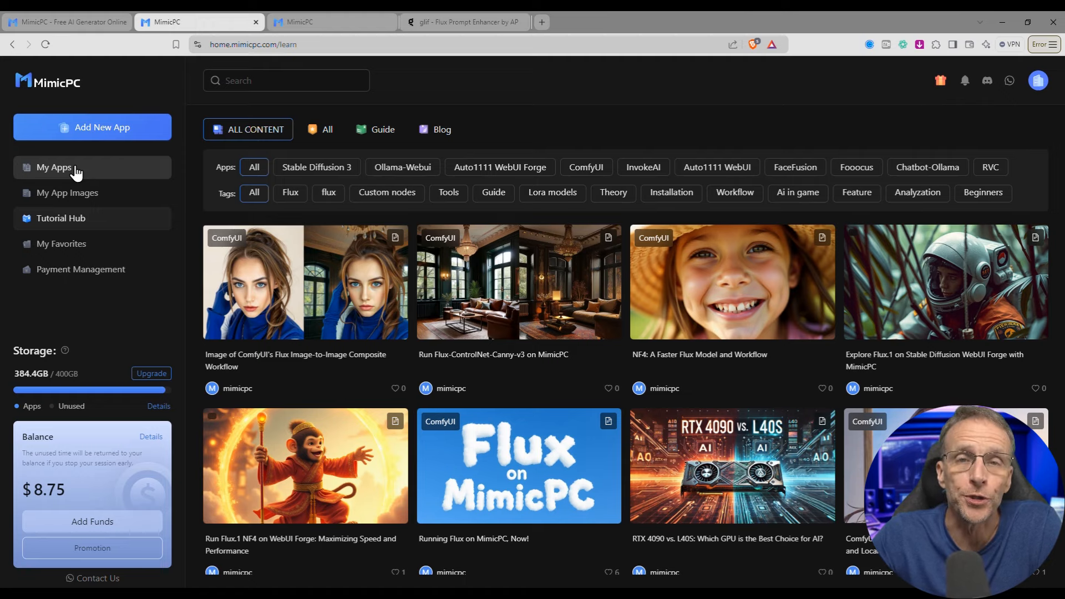
pyautogui.click(136, 168)
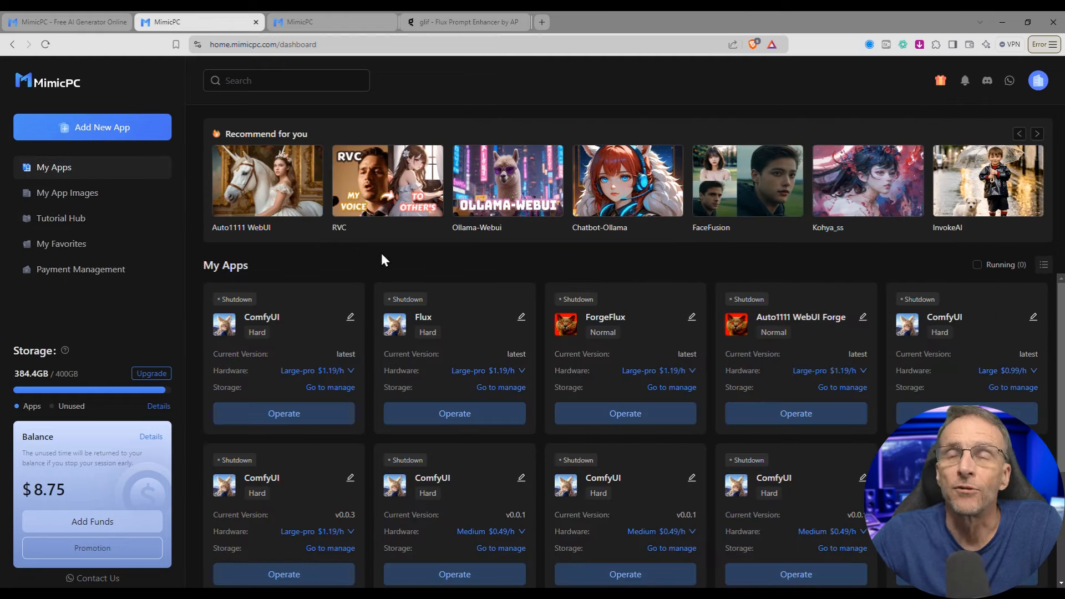